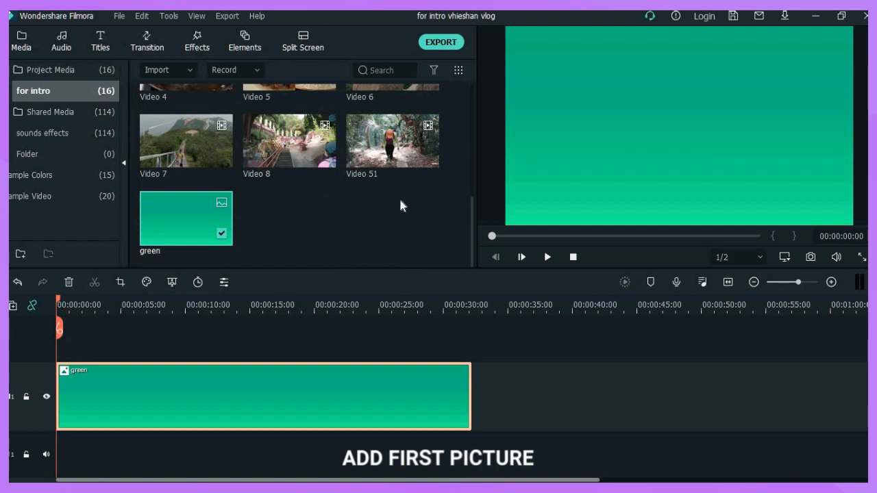
drag(471, 244, 476, 132)
drag(289, 124, 54, 353)
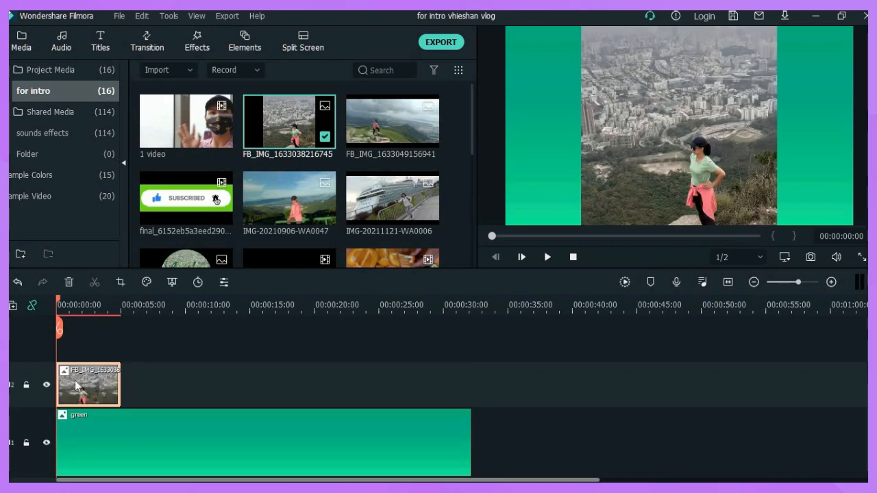
double_click(76, 383)
right_click(106, 385)
click(115, 200)
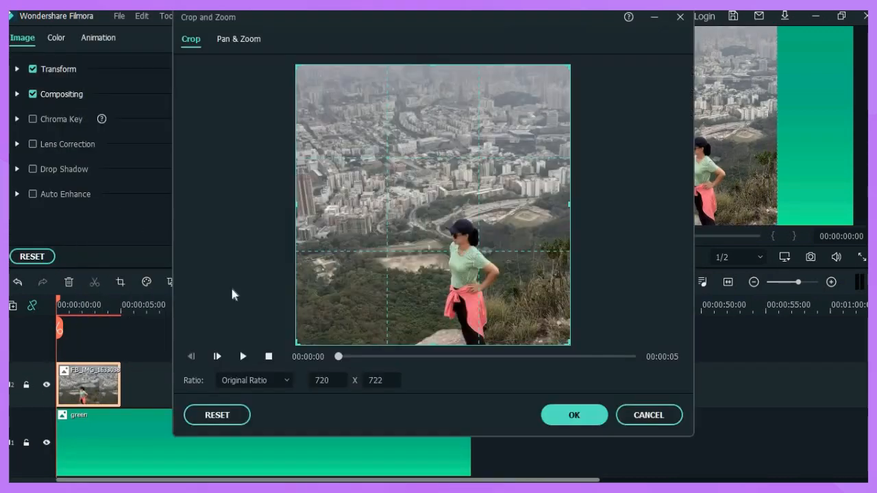
Crop the first picture with a Custom ratio to a tall strip around the woman and move it to the frame's left edge.
click(253, 380)
click(236, 356)
drag(296, 206, 381, 218)
drag(570, 205, 560, 204)
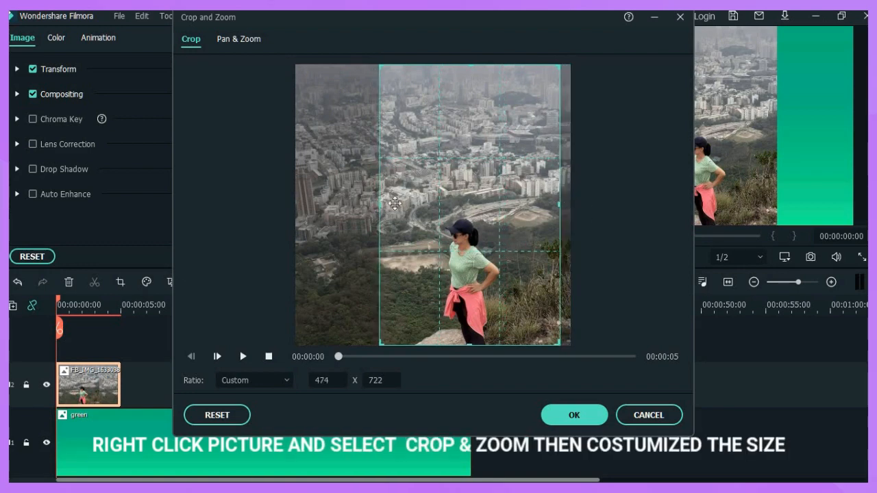
drag(380, 204, 386, 205)
drag(519, 278, 515, 279)
click(570, 420)
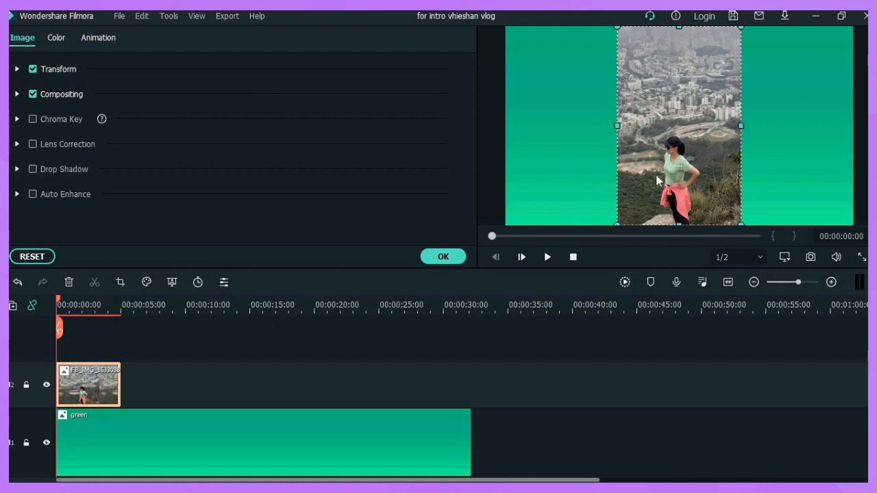
drag(657, 179, 544, 176)
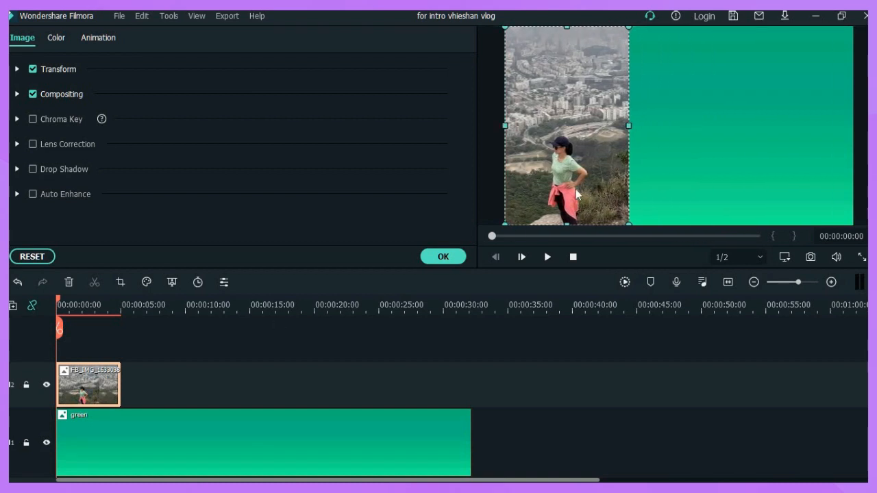
click(443, 256)
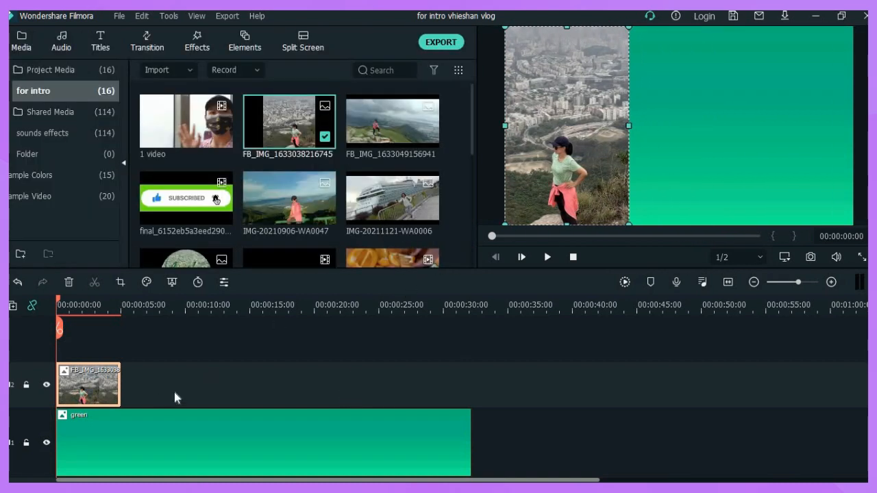
Place picture IMG-20210906-WA0047 at the start of a new track above the first picture and open its Crop and Zoom settings.
drag(272, 213, 83, 351)
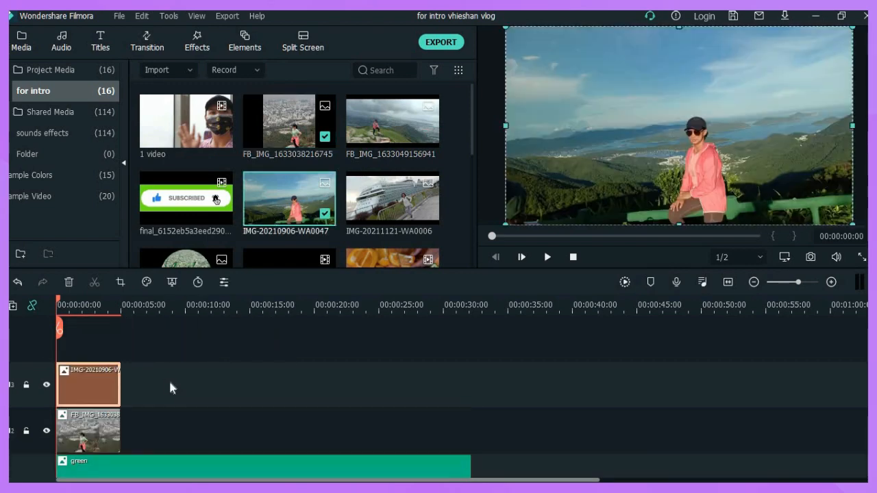
double_click(73, 389)
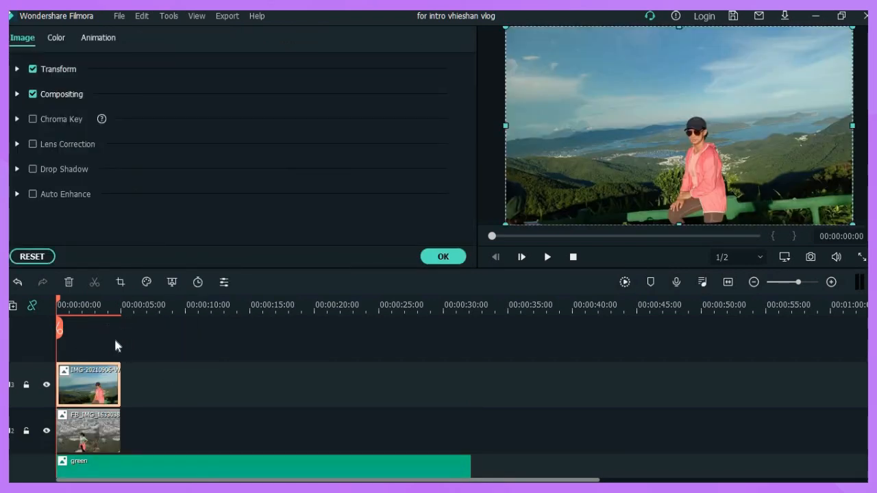
right_click(87, 391)
click(124, 199)
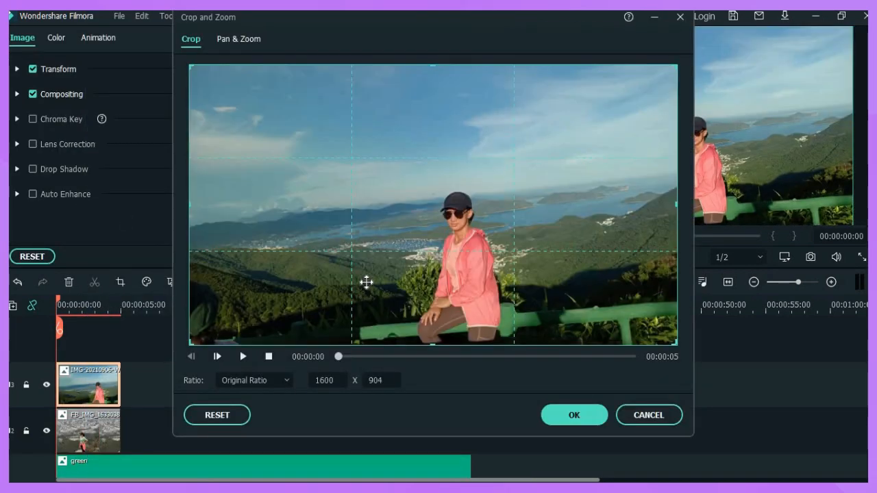
Crop the second picture with a Custom ratio to about 608 x 904 around the seated person.
click(253, 380)
click(254, 355)
drag(192, 204, 358, 206)
drag(678, 212, 543, 216)
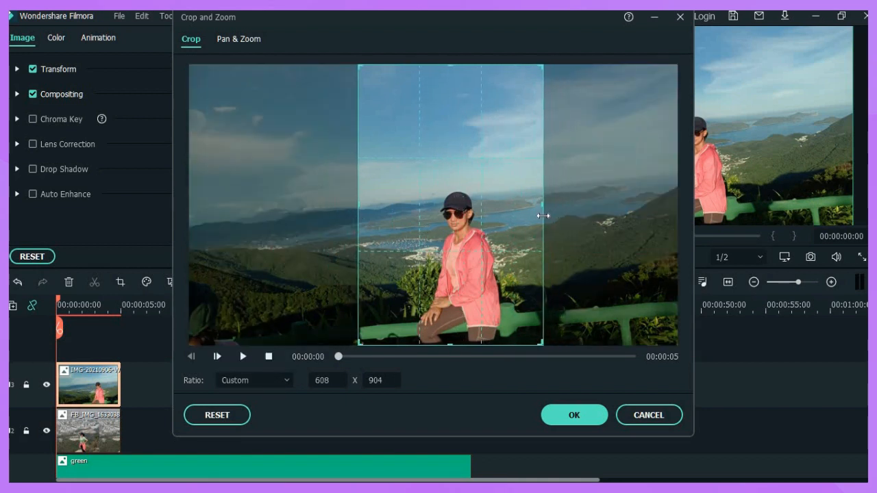
click(550, 416)
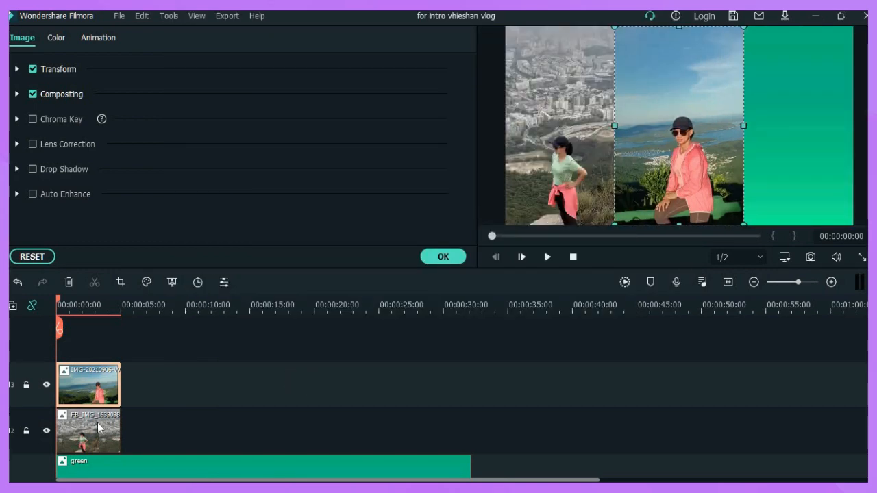
click(443, 256)
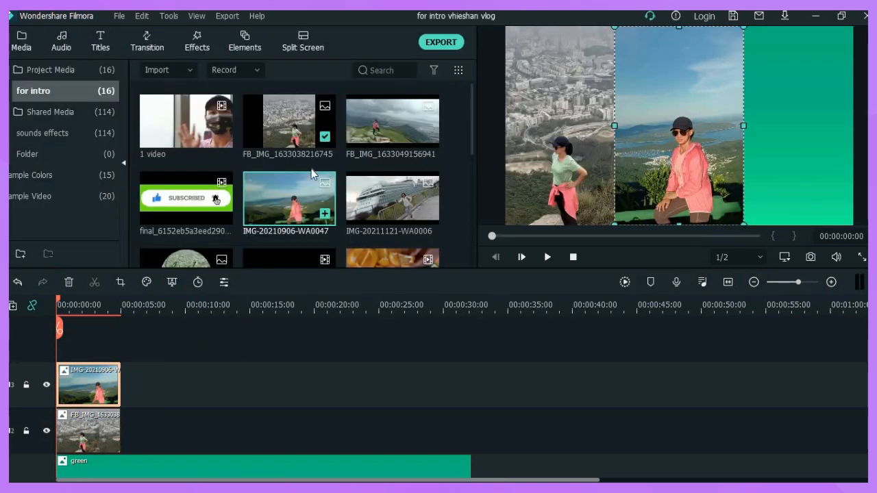
drag(391, 121, 91, 353)
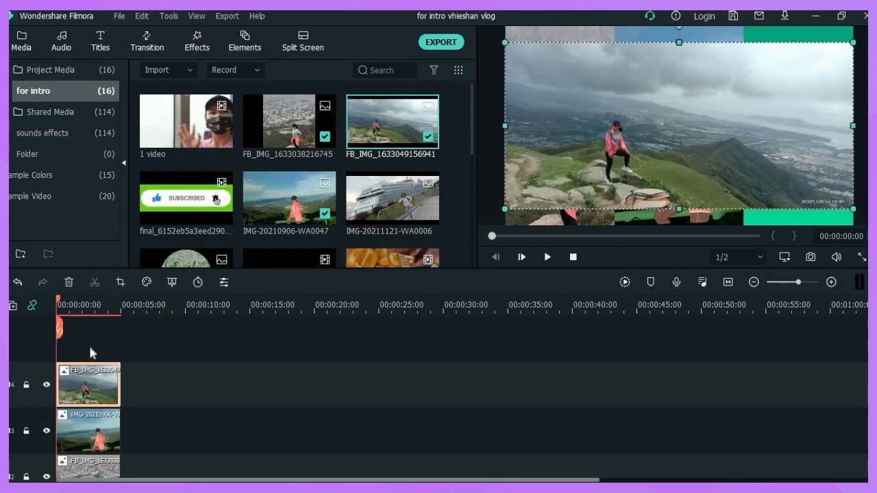
right_click(83, 383)
click(116, 198)
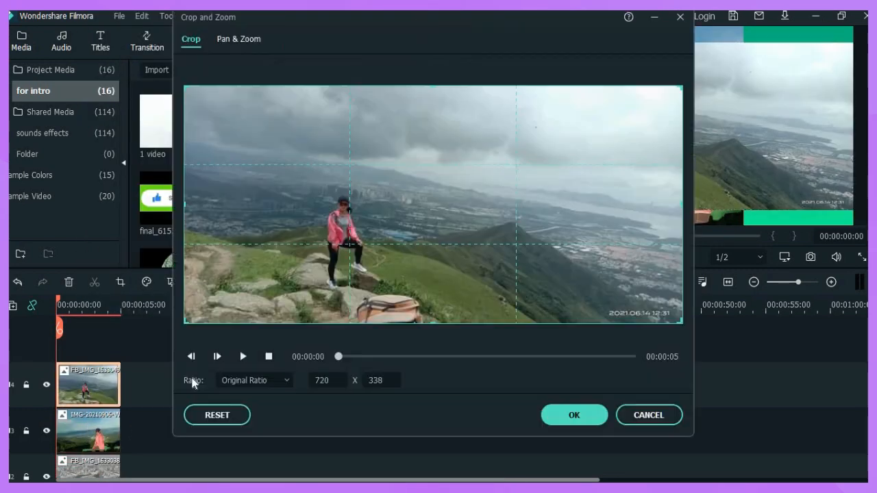
Crop the third picture with a Custom ratio to about 211 x 338 and move it against the second picture in the frame's right third.
drag(685, 214, 417, 233)
click(254, 381)
click(251, 357)
drag(185, 204, 270, 224)
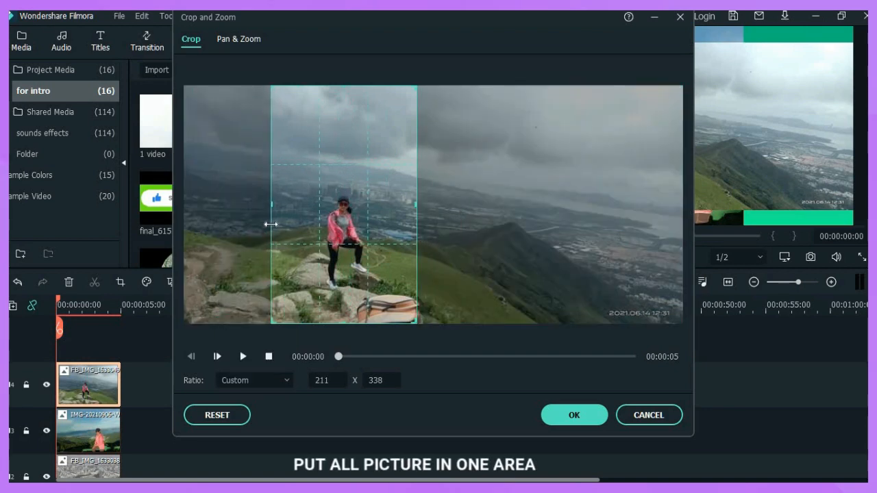
click(587, 425)
drag(678, 199, 791, 200)
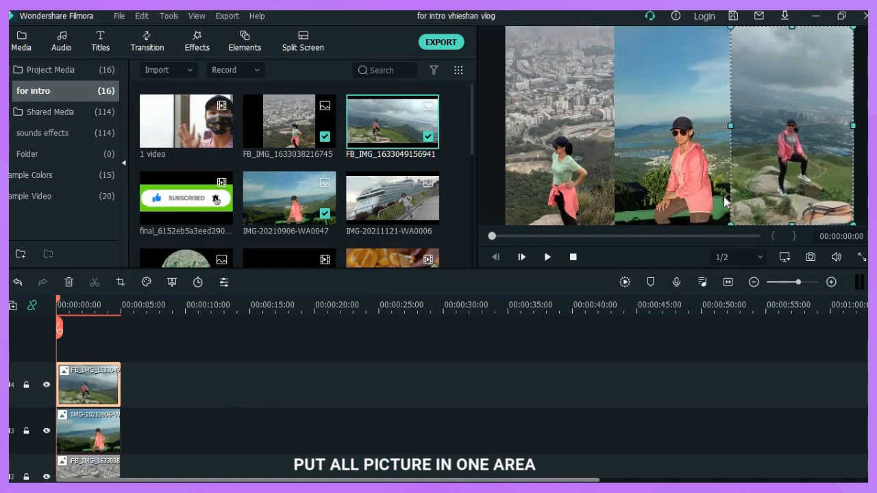
drag(784, 198, 796, 199)
click(761, 362)
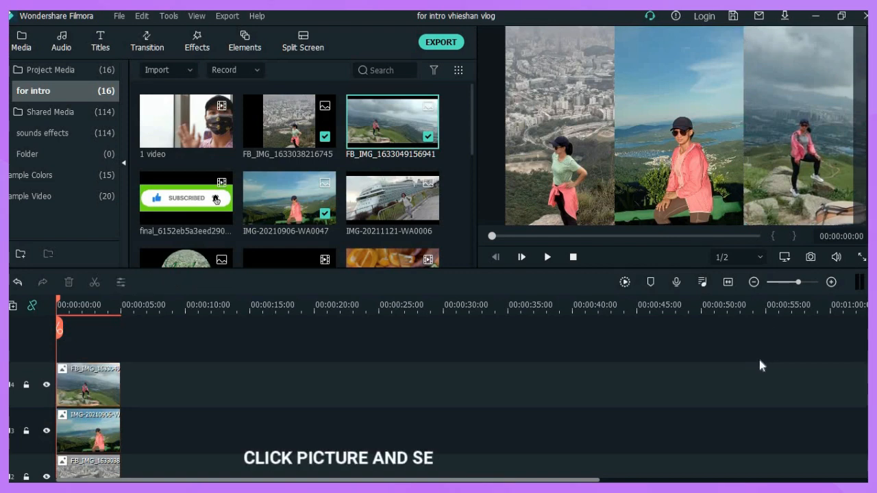
Play back the three-picture layout briefly and return the playhead to the start of the timeline.
scroll(251, 387, down, 3)
scroll(249, 383, up, 3)
key(space)
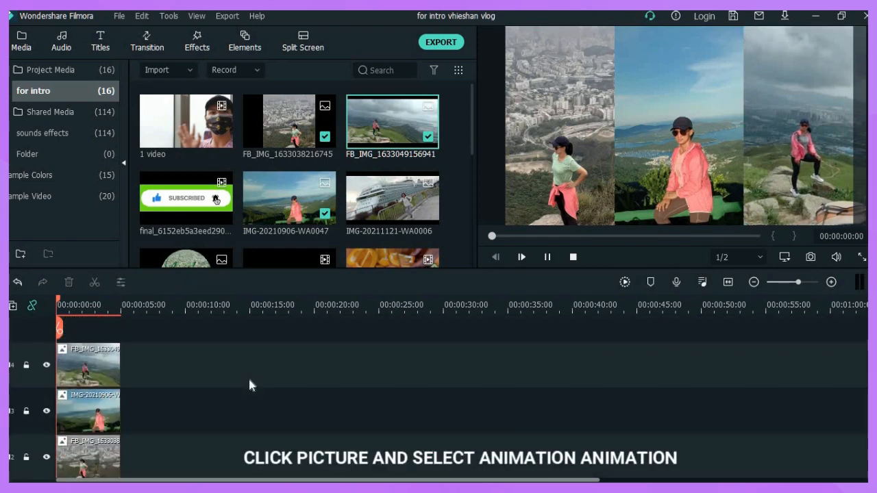
key(space)
scroll(275, 371, down, 3)
scroll(274, 370, up, 3)
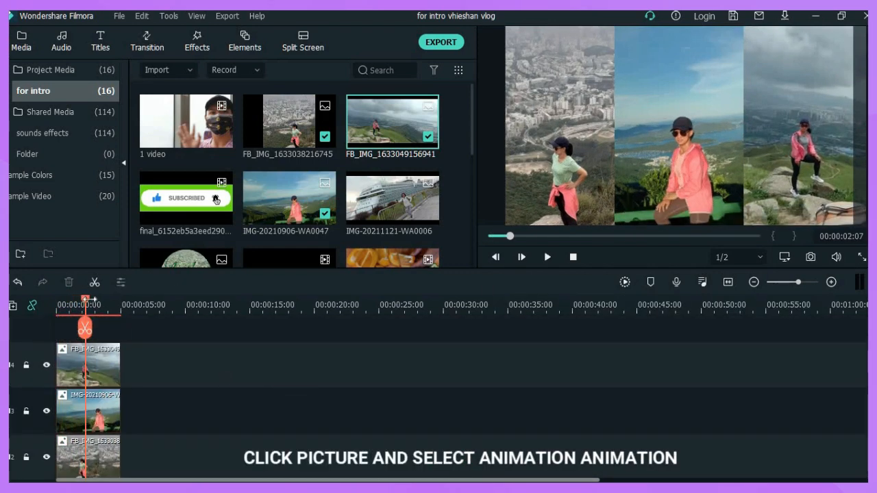
drag(89, 299, 57, 299)
scroll(181, 392, down, 2)
double_click(83, 426)
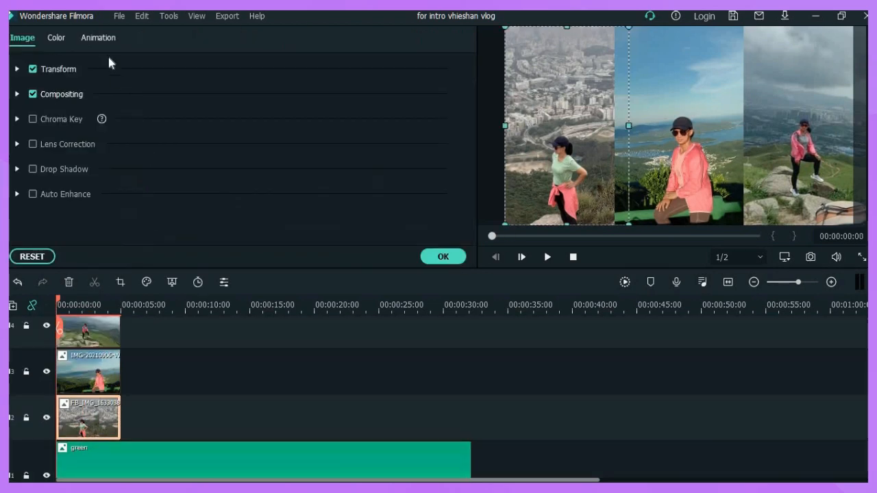
click(98, 37)
scroll(197, 205, down, 5)
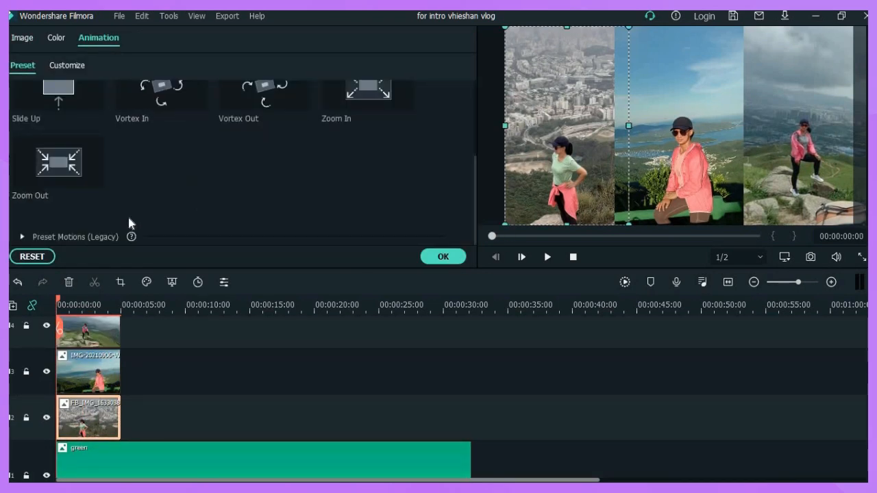
click(103, 237)
scroll(186, 207, down, 5)
click(167, 148)
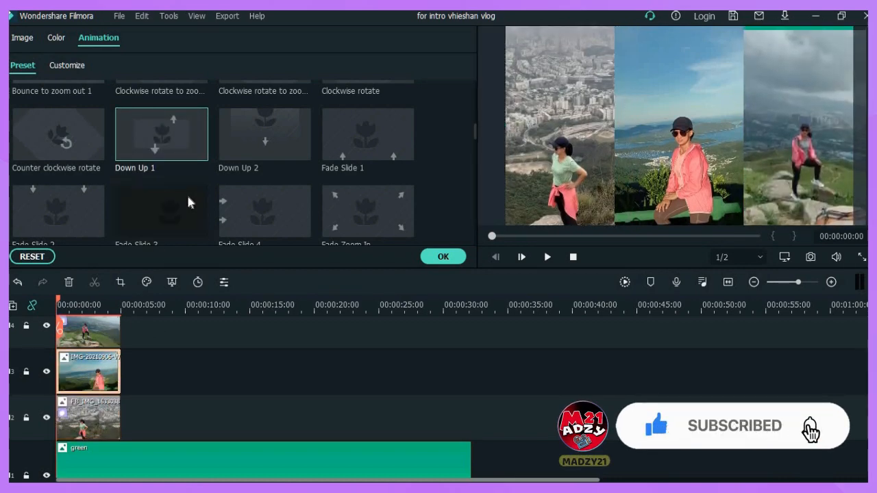
Apply the legacy preset motion Up Down 1 to the middle picture and play back the animated layout.
scroll(188, 199, down, 10)
scroll(188, 199, down, 3)
scroll(182, 176, up, 6)
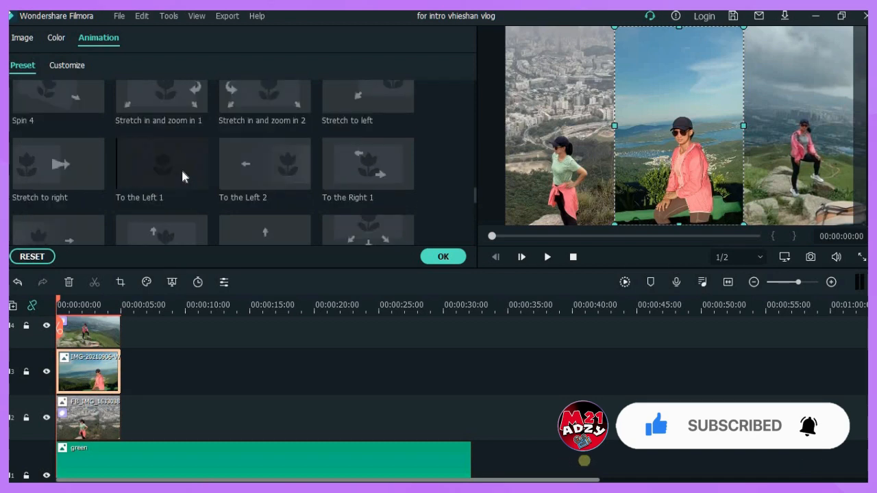
drag(476, 180, 475, 198)
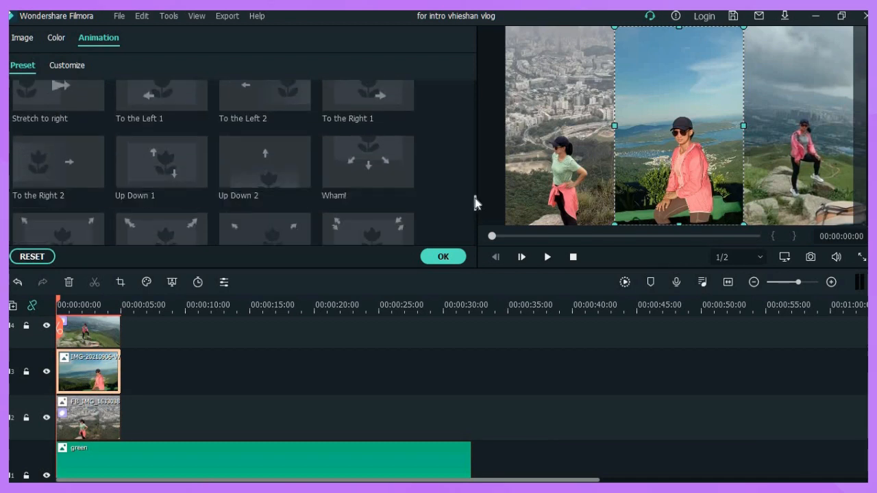
click(146, 177)
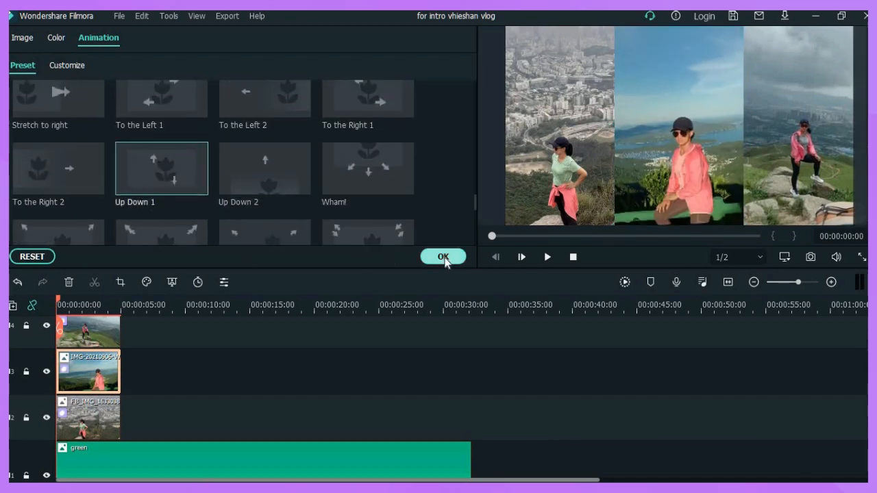
click(443, 256)
click(547, 257)
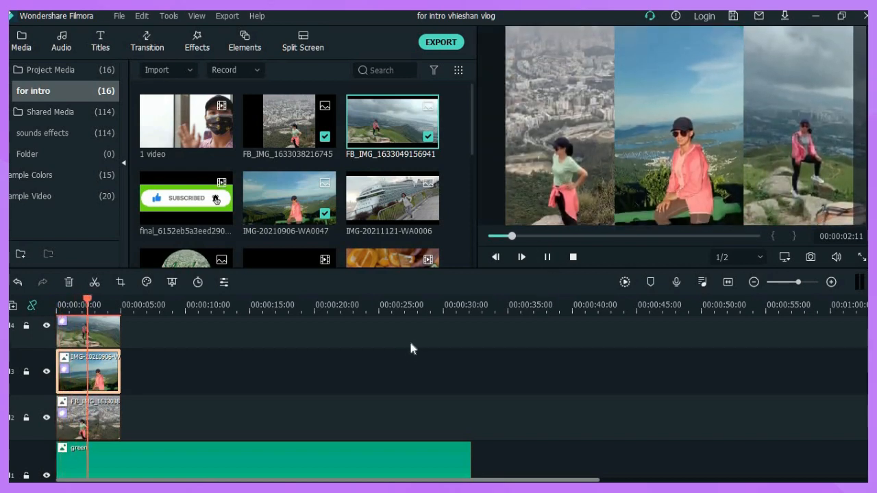
key(space)
Move the third and second picture clips up one track each, leaving an empty track above the first picture.
scroll(288, 381, up, 2)
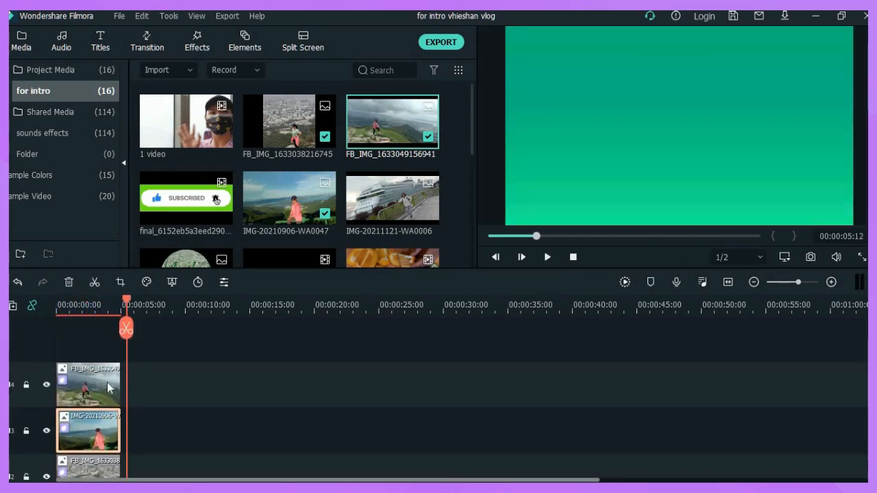
mouse_move(103, 396)
mouse_down()
mouse_move(106, 352)
mouse_move(98, 392)
mouse_up()
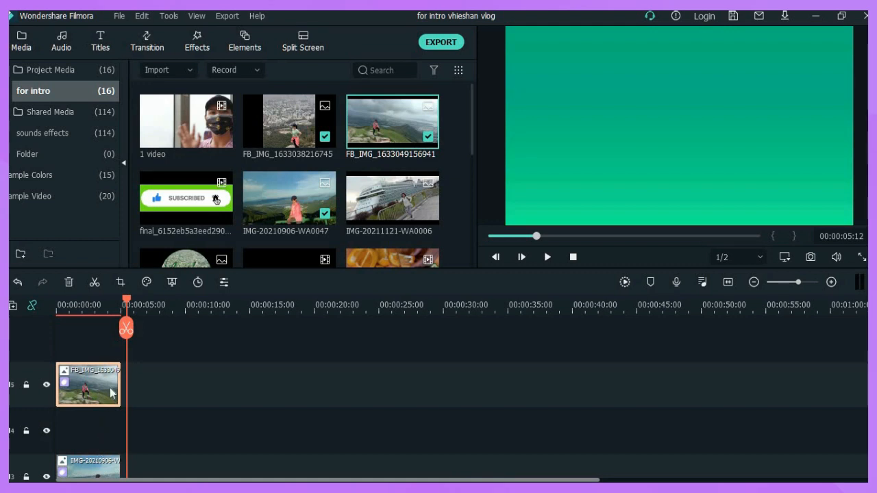
scroll(122, 398, down, 1)
drag(105, 435, 99, 397)
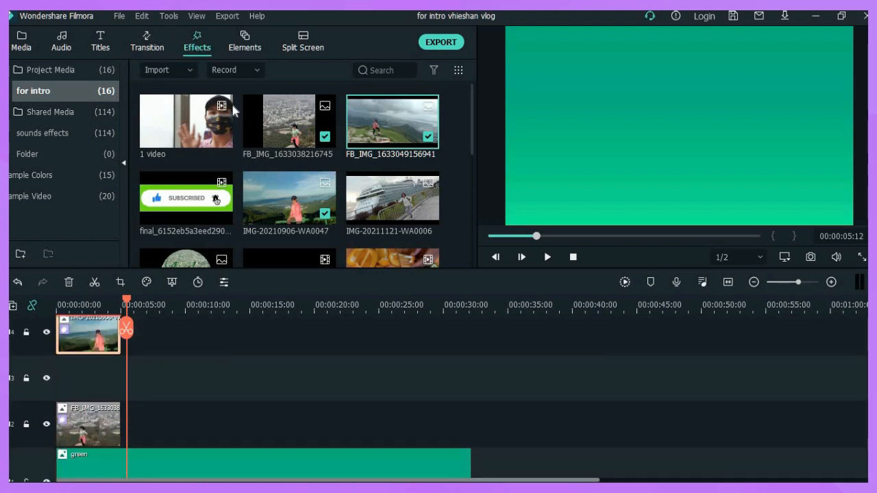
Add the Movie 7 effect at the start of the empty track directly above the first picture.
click(146, 48)
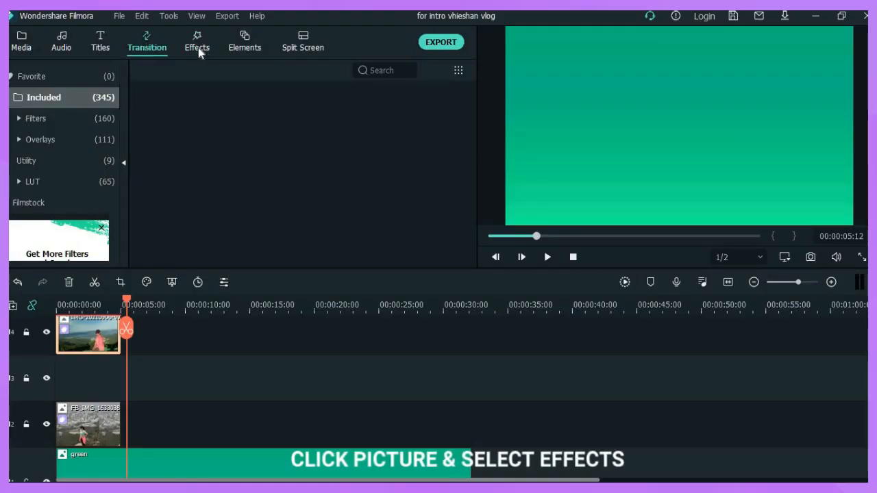
click(198, 47)
scroll(309, 170, down, 5)
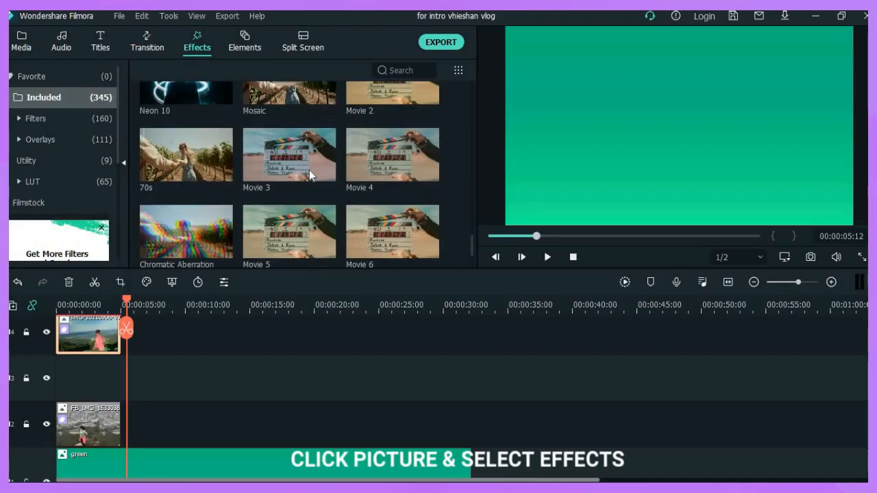
mouse_move(313, 173)
scroll(283, 169, down, 2)
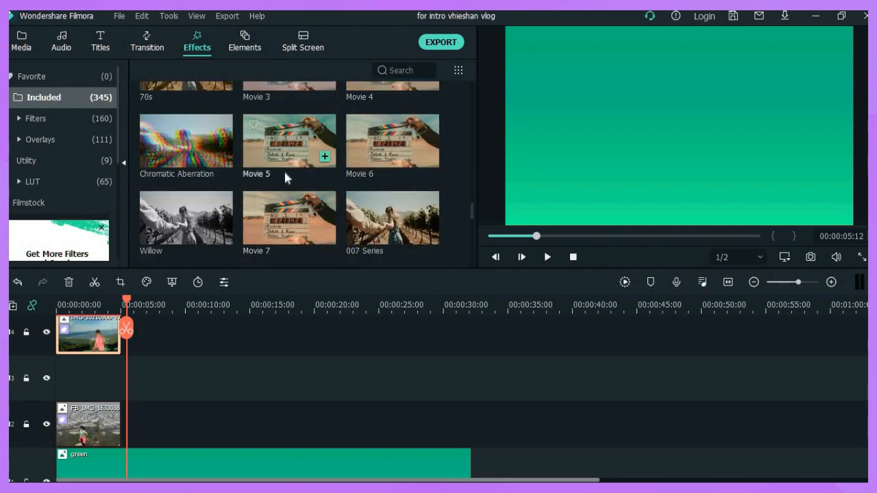
click(284, 228)
drag(281, 233, 53, 382)
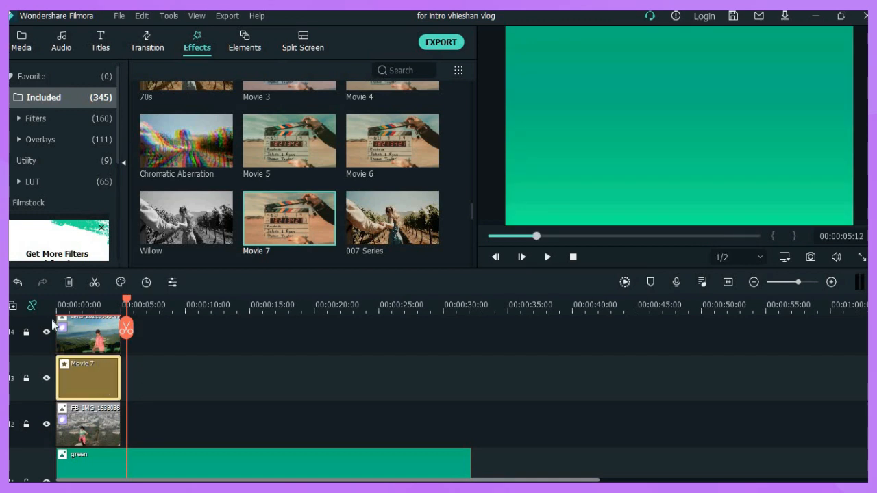
Move the third picture clip up one track, leaving an empty track above the second picture.
scroll(189, 410, up, 3)
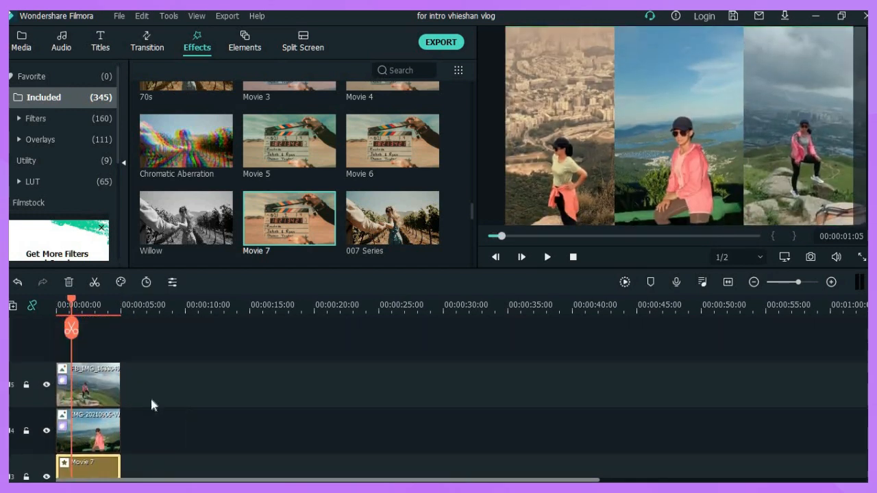
drag(104, 388, 104, 348)
scroll(128, 425, down, 1)
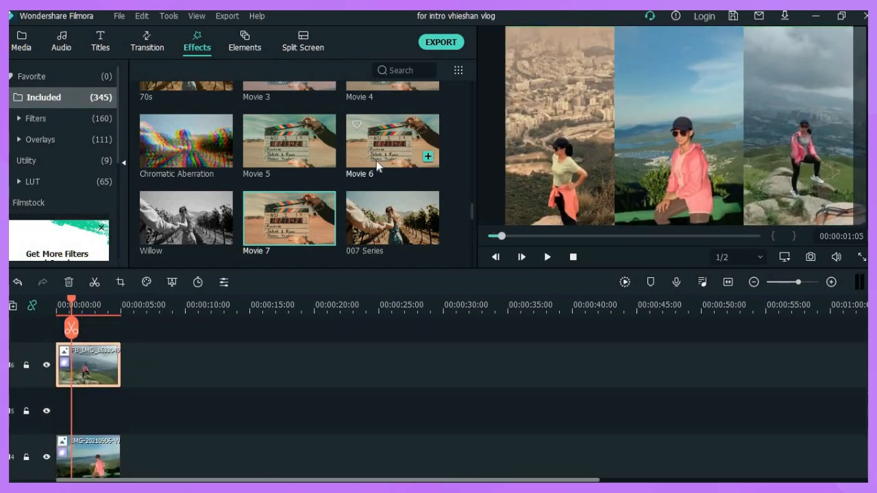
Add the Movie 6 effect at the start of the empty track directly above the second picture.
drag(377, 161, 74, 410)
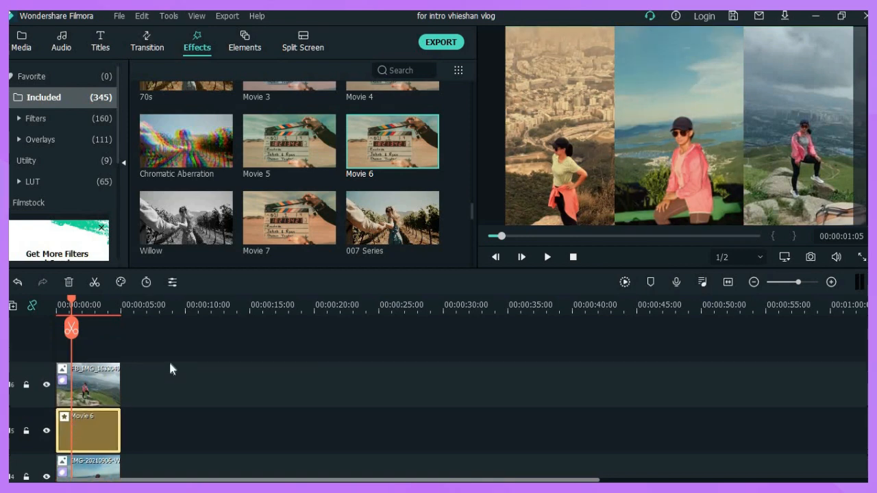
scroll(203, 397, down, 3)
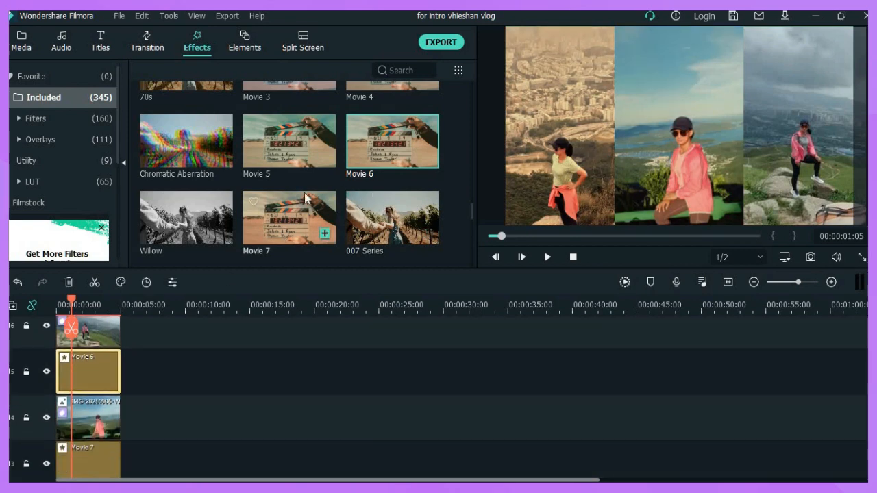
Try the Movie 5 effect on a track above the third picture and delete it.
scroll(274, 329, up, 1)
scroll(290, 222, up, 3)
scroll(299, 199, down, 3)
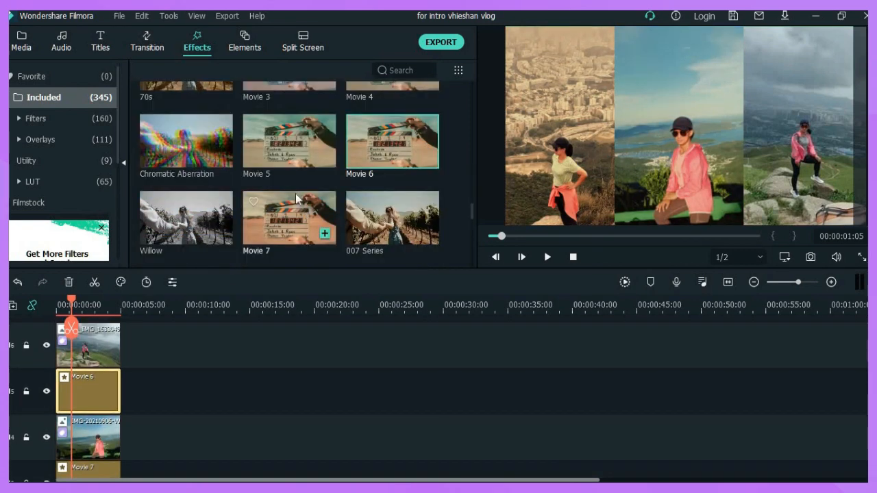
drag(273, 156, 82, 346)
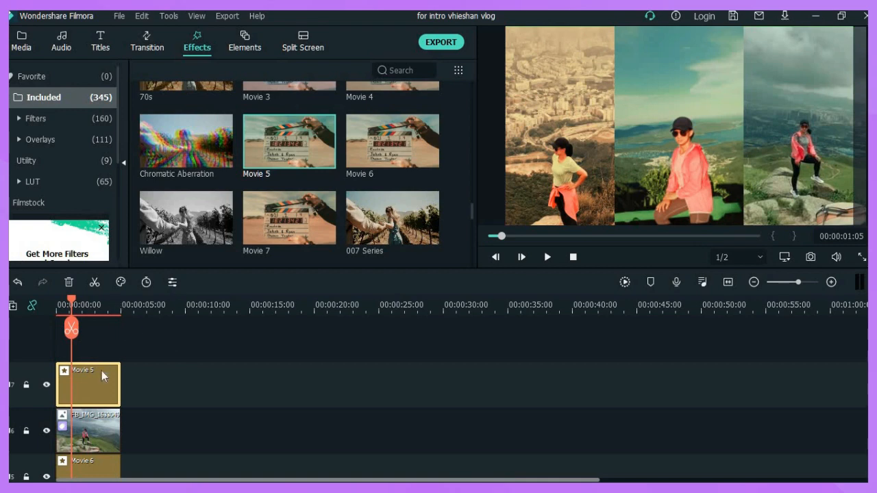
click(69, 282)
Add the Movie 2 effect at the start of the track above the third picture and play back the intro.
scroll(356, 137, down, 5)
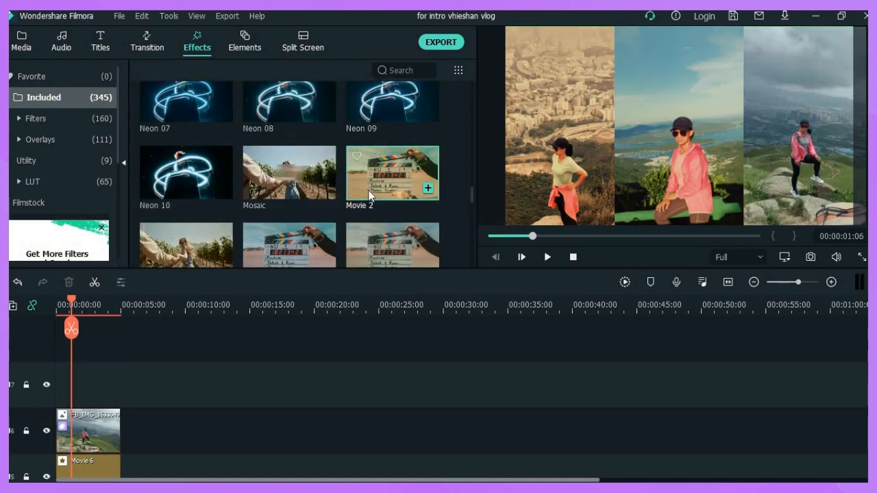
click(367, 190)
drag(240, 343, 85, 384)
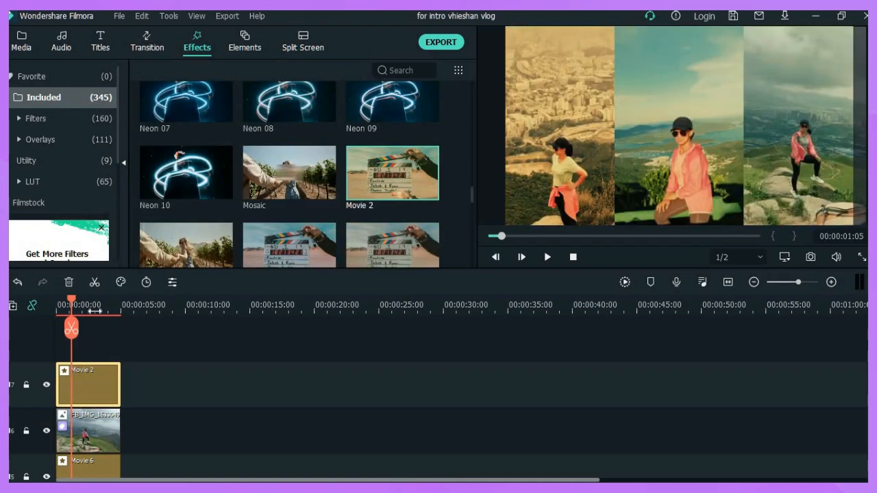
scroll(219, 387, down, 1)
scroll(219, 385, down, 2)
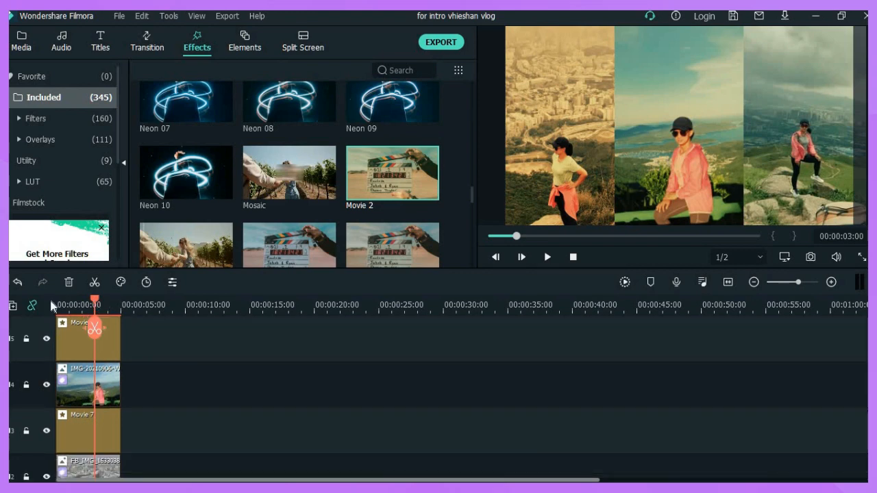
click(17, 282)
key(space)
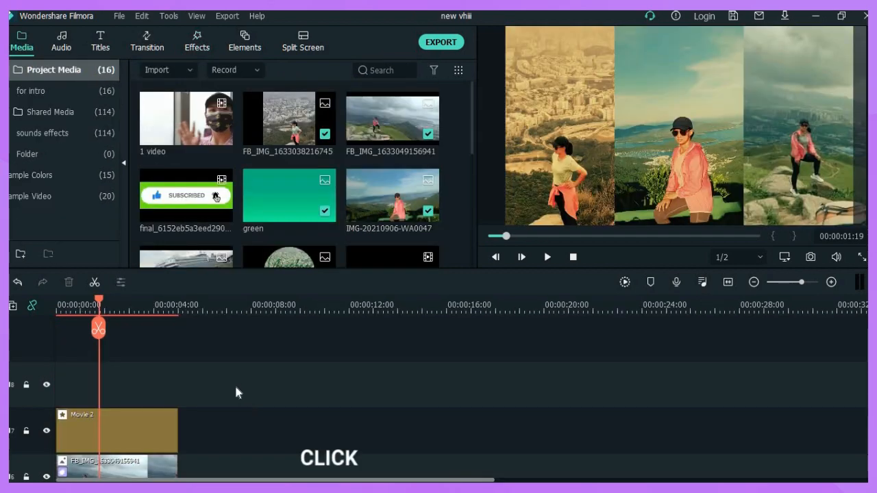
Add the Title 27 title near the start of the empty track above the Movie 2 effect.
scroll(236, 389, down, 1)
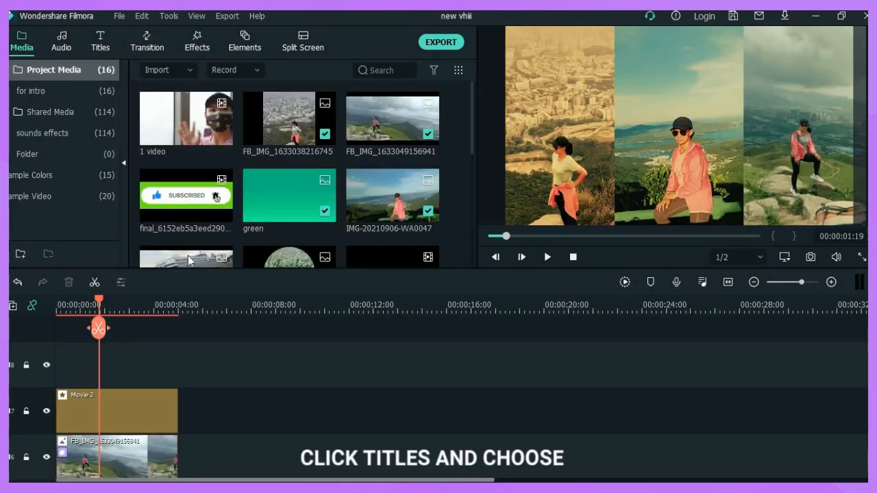
click(99, 45)
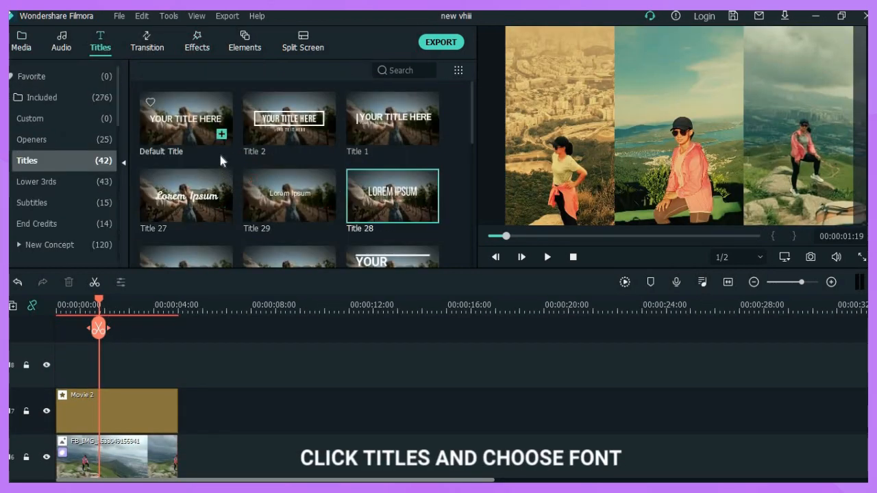
drag(220, 205, 89, 381)
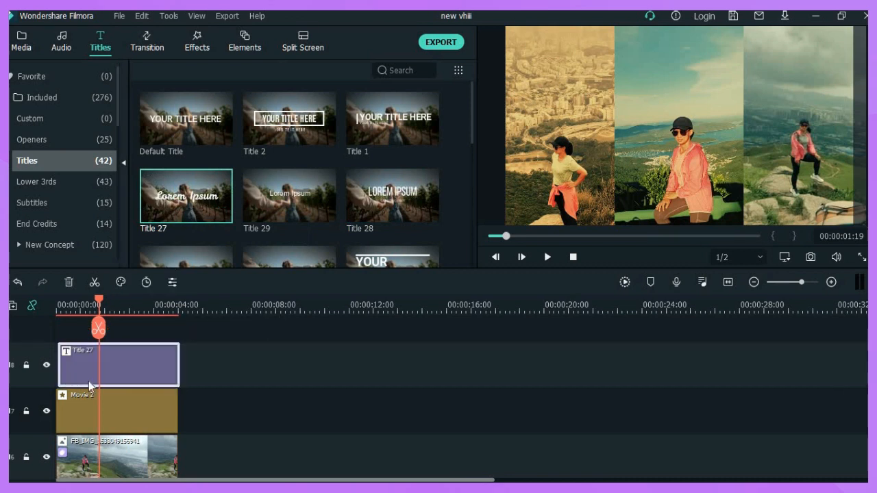
Open the title in the advanced text editor, move its text above the middle person's head, and replace it with "Vhieshans".
double_click(118, 360)
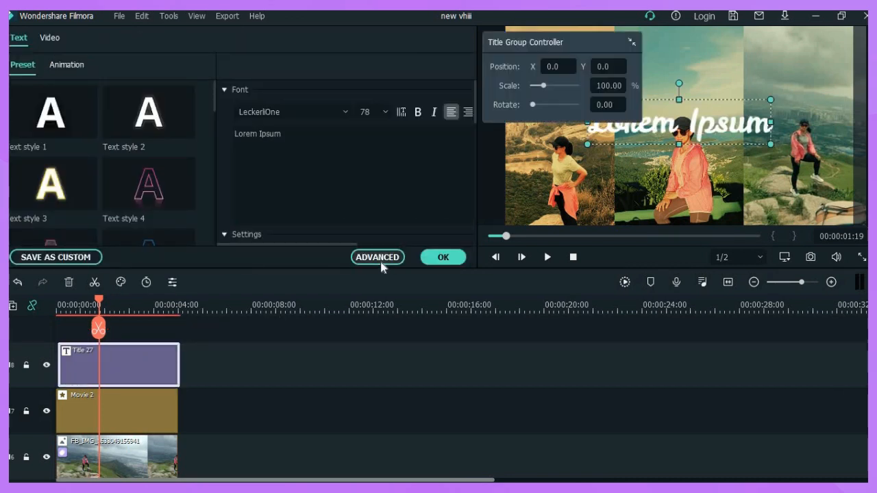
click(377, 257)
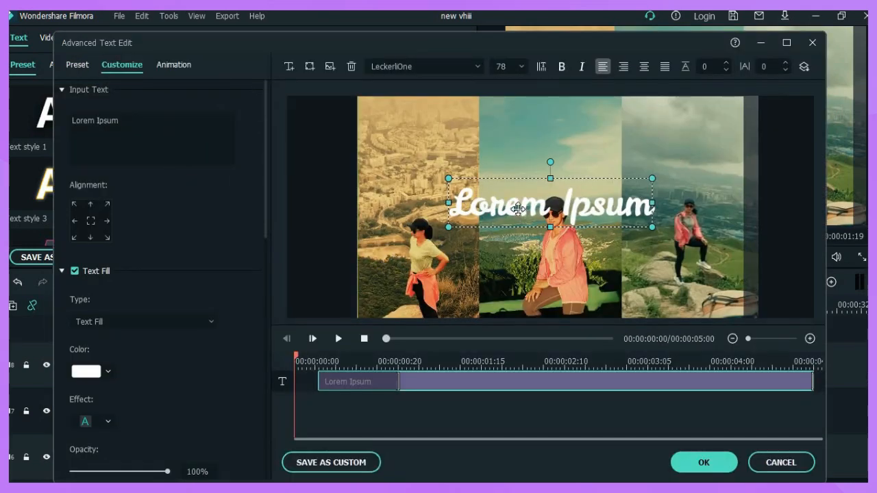
drag(461, 175, 663, 174)
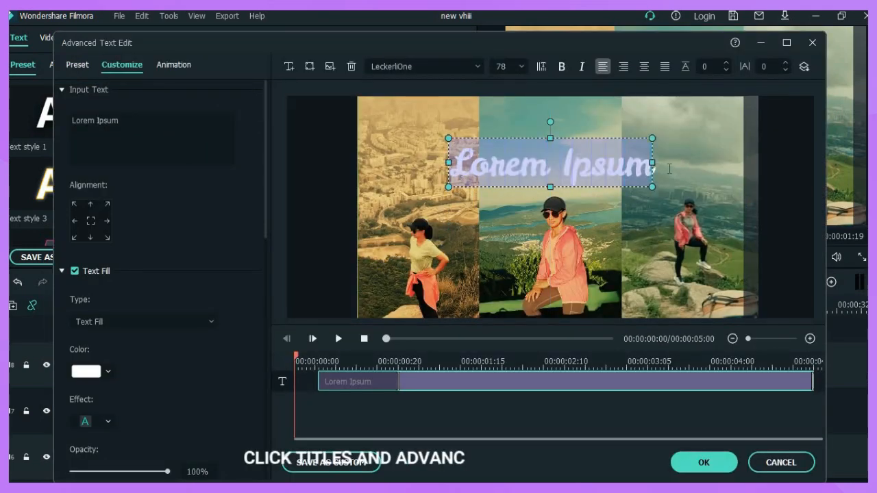
text(Vhieshans)
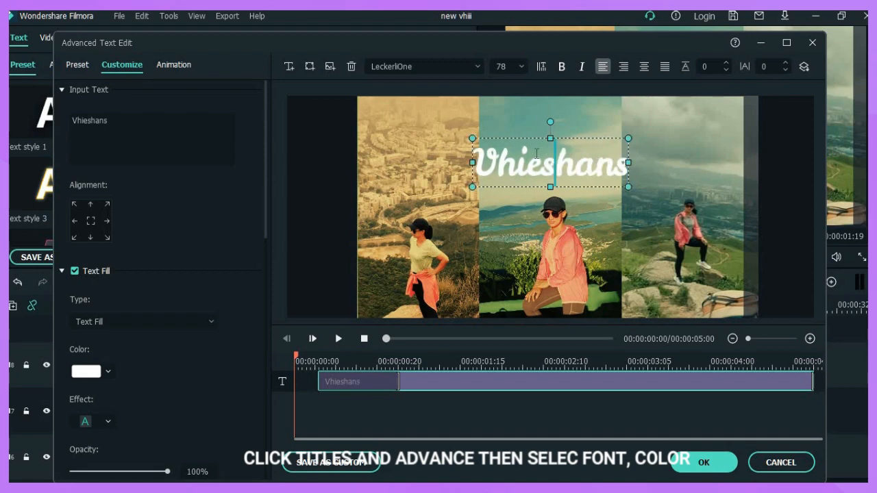
Format the "Vhieshans" text in the Elegant Signature font, bold, at size 150.
click(476, 64)
scroll(426, 207, up, 6)
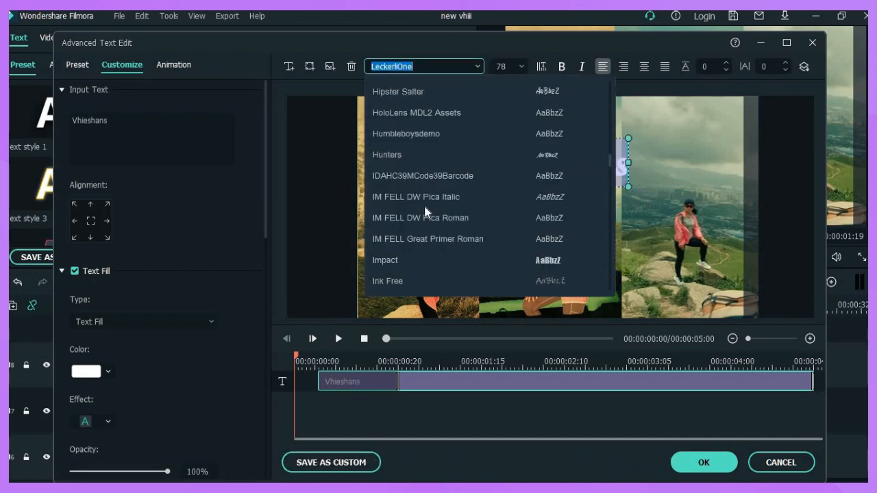
scroll(416, 177, up, 6)
click(412, 238)
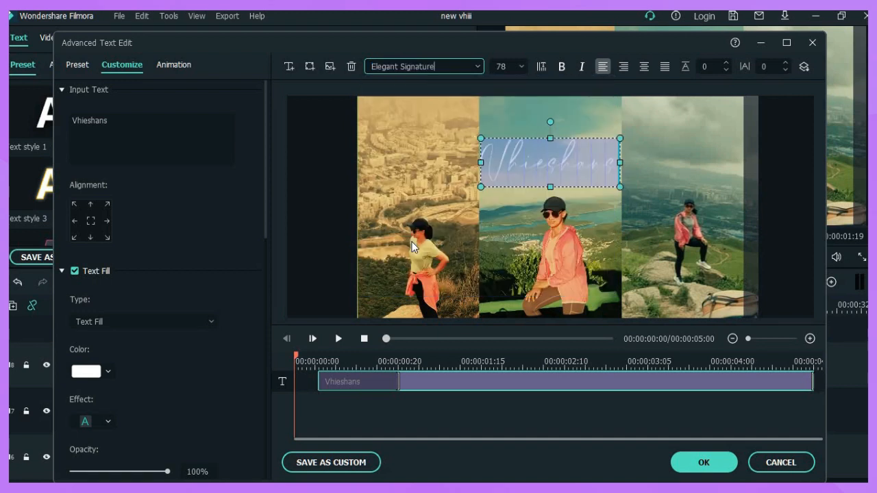
click(561, 69)
click(511, 66)
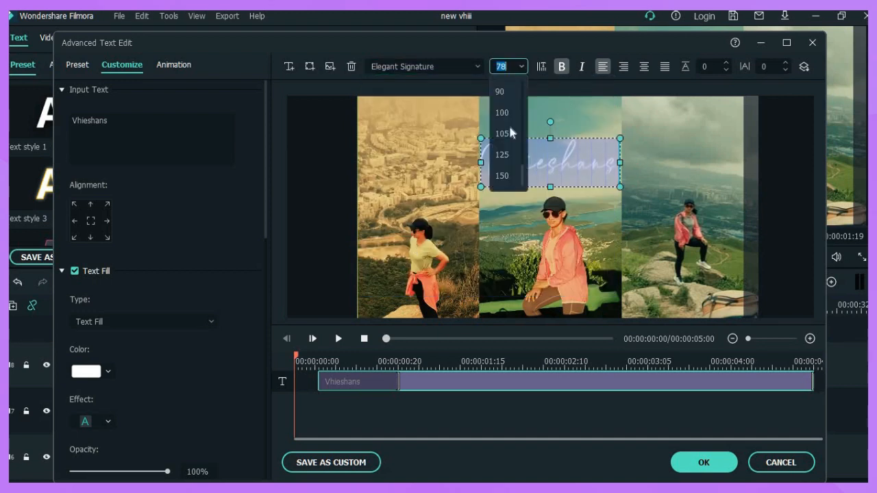
click(507, 176)
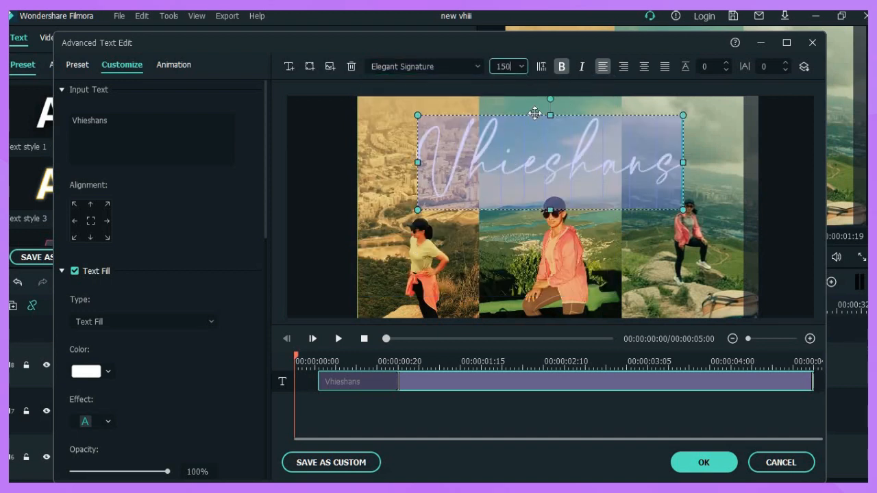
Move the "Vhieshans" text slightly up, keeping it horizontally centred, and apply the Text style 2 preset.
drag(535, 112, 535, 104)
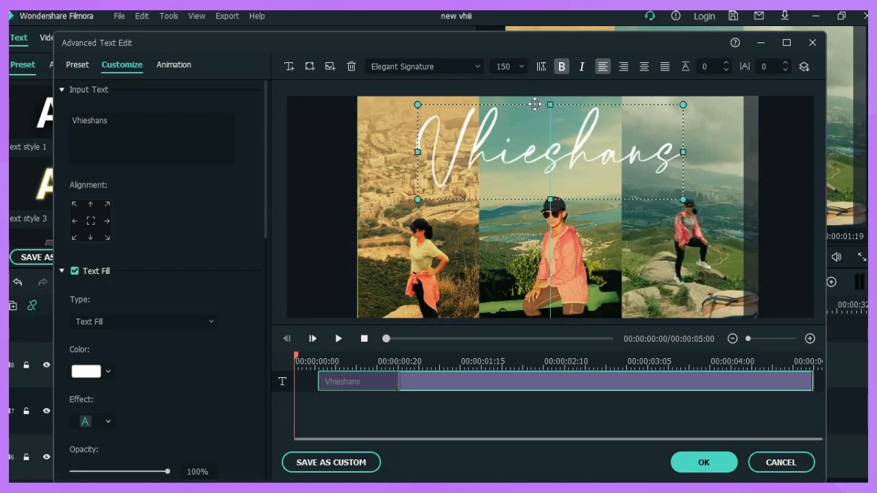
click(78, 66)
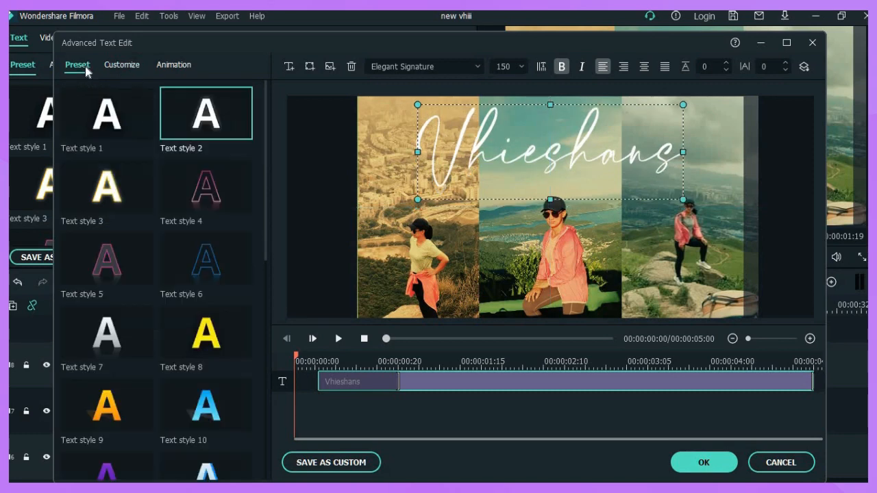
click(196, 128)
Set the text border size of "Vhieshans" to 6 and apply the Type Writer animation.
click(132, 67)
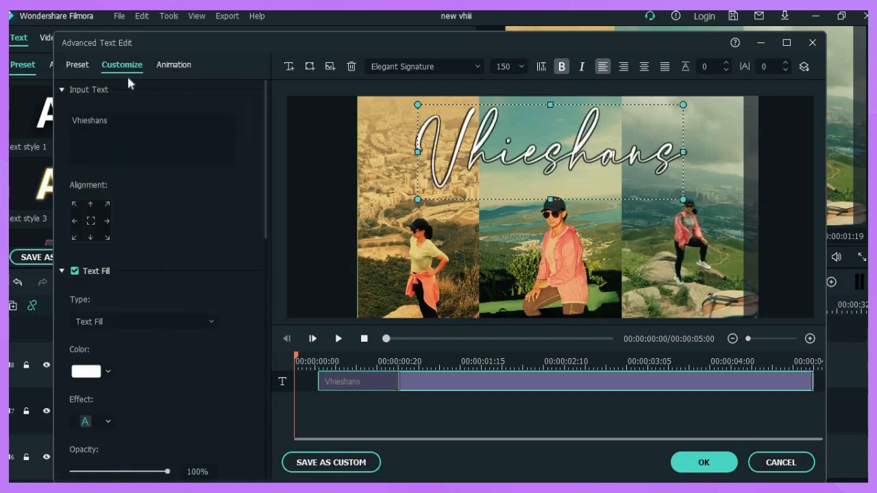
scroll(124, 385, down, 8)
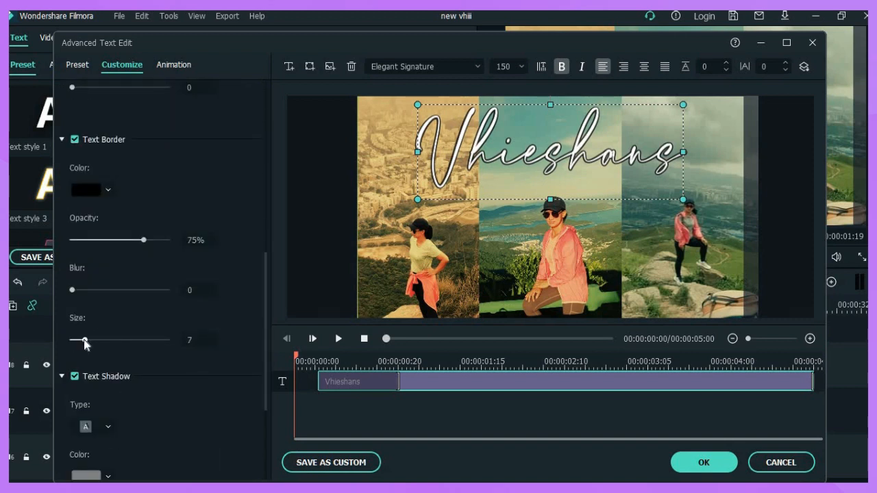
drag(84, 341, 82, 341)
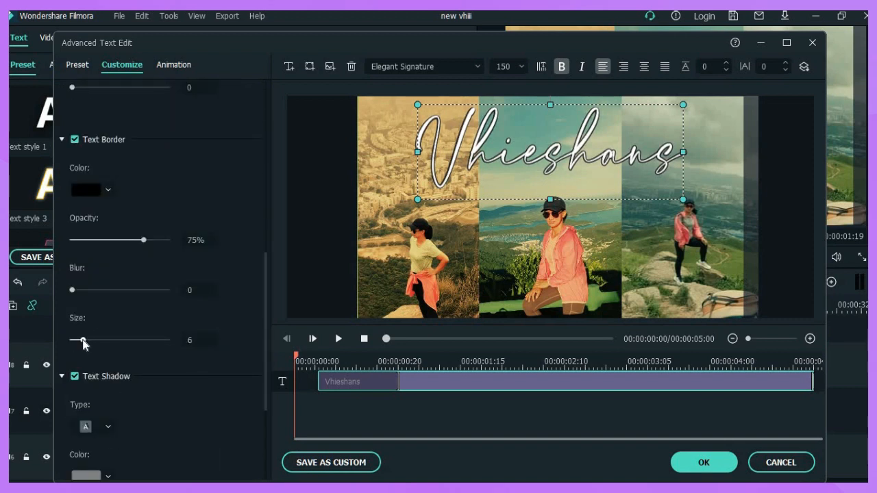
click(174, 66)
click(123, 196)
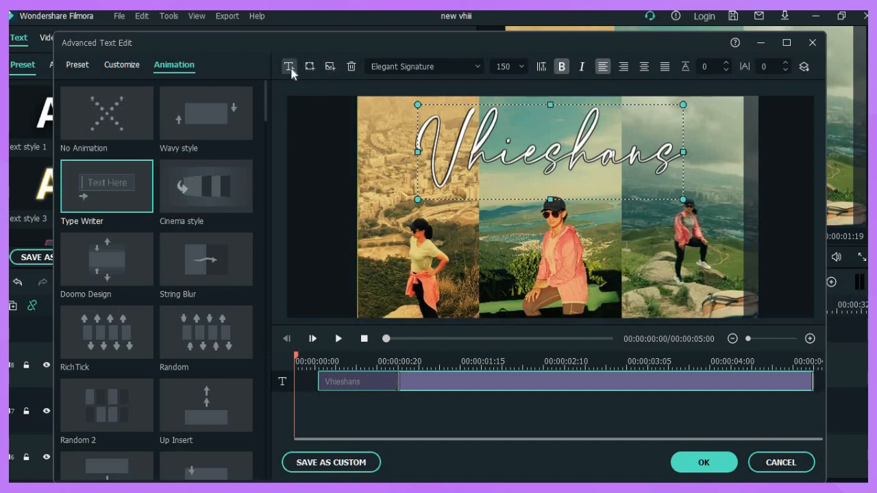
Add a second text reading "FOOFSTYLE &" to the title and set its size to 44.
click(289, 67)
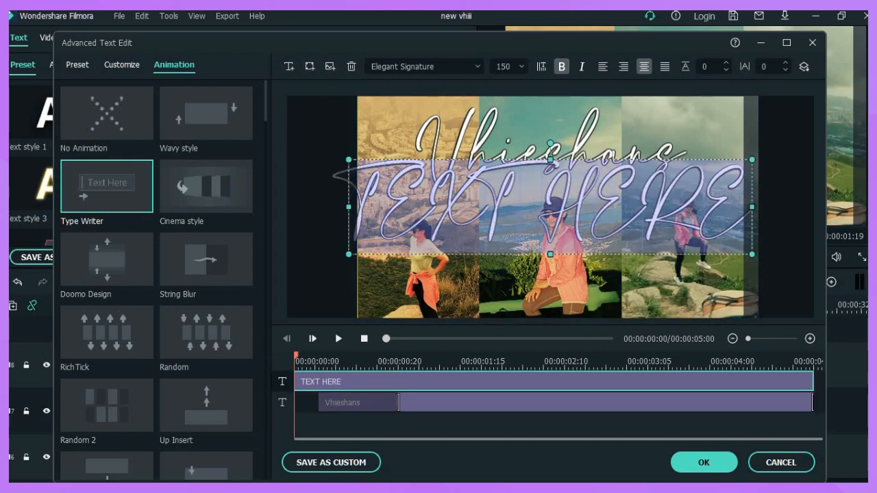
text(FOOFSTYLE)
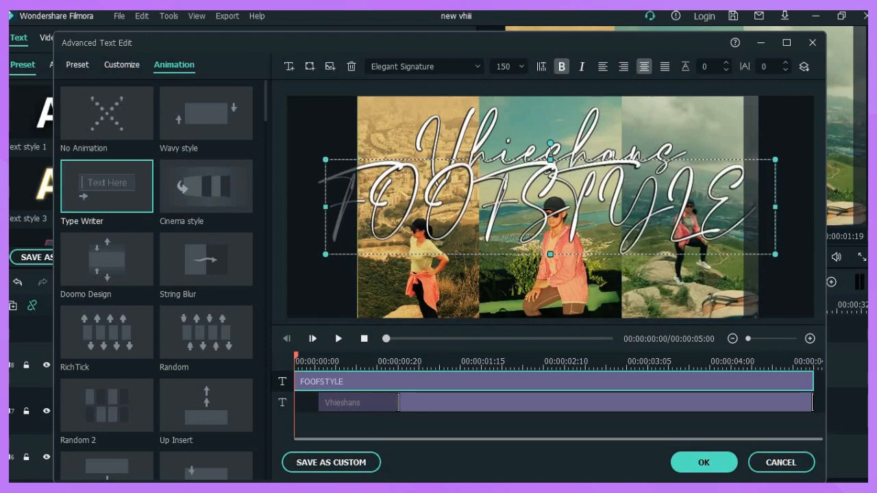
text( &)
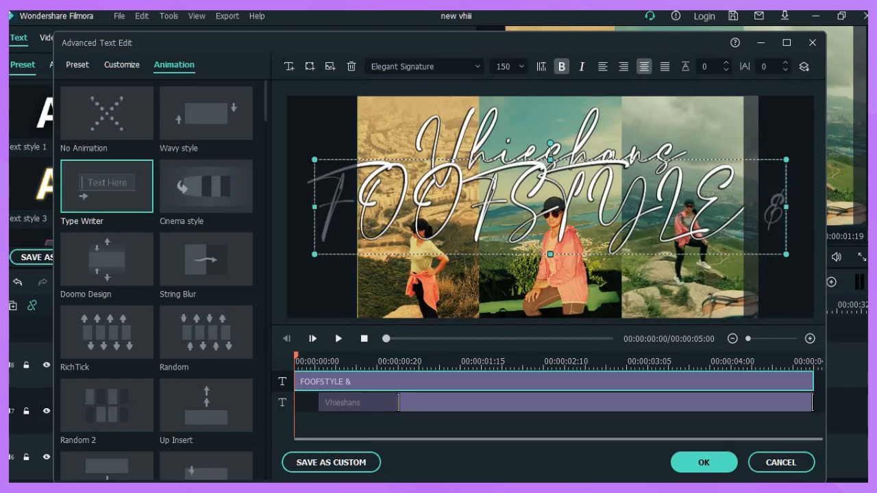
click(516, 66)
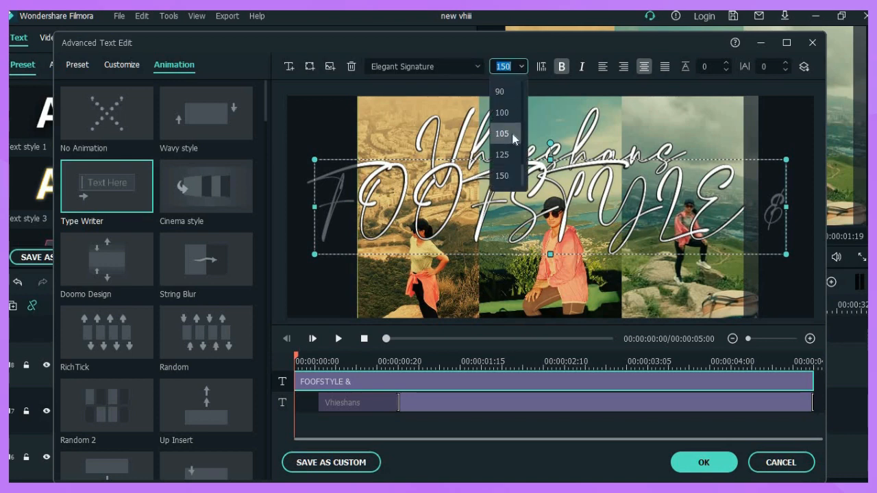
scroll(506, 130, up, 3)
click(505, 133)
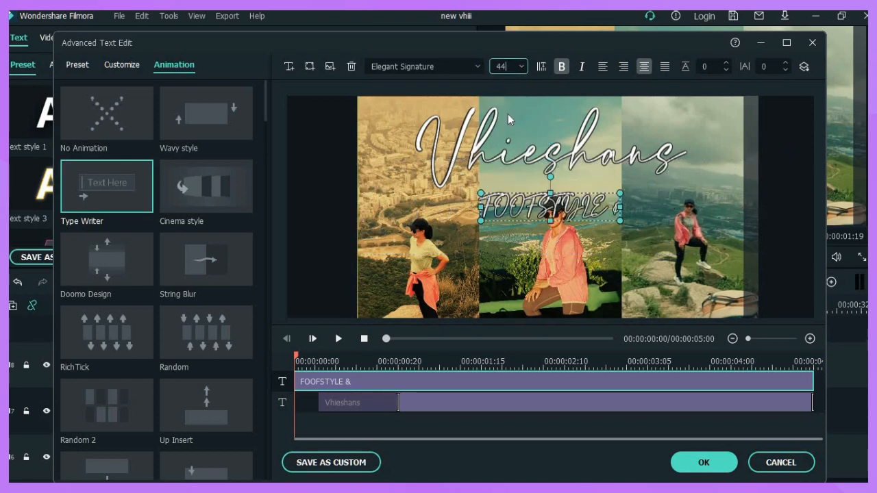
Set the font of the "FOOFSTYLE &" text to Century Gothic.
click(474, 67)
scroll(426, 157, up, 5)
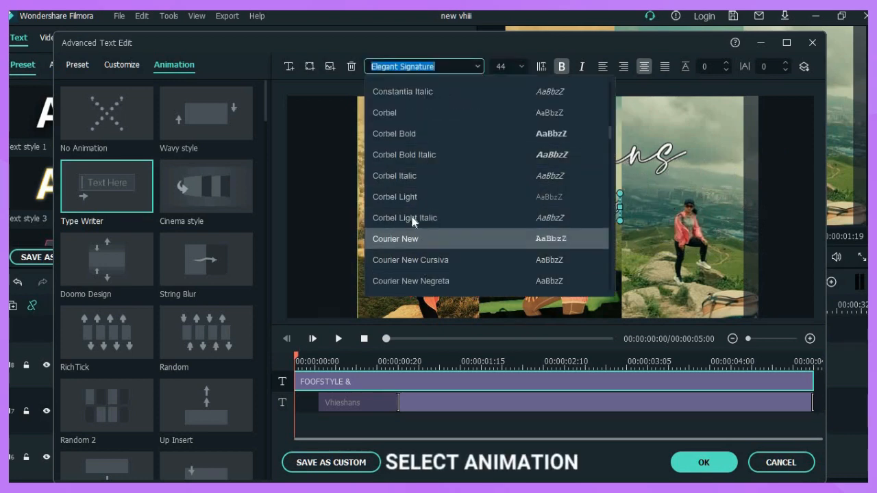
scroll(418, 221, up, 1)
scroll(418, 221, up, 2)
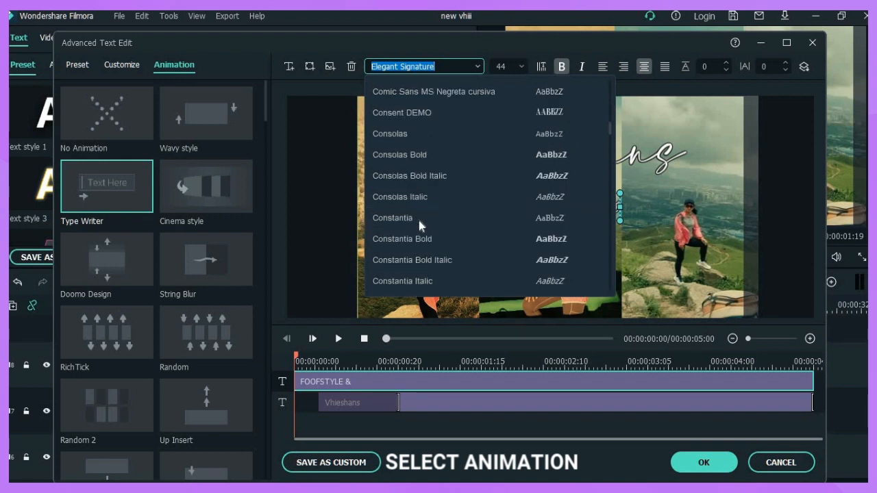
scroll(411, 196, up, 1)
scroll(425, 219, up, 1)
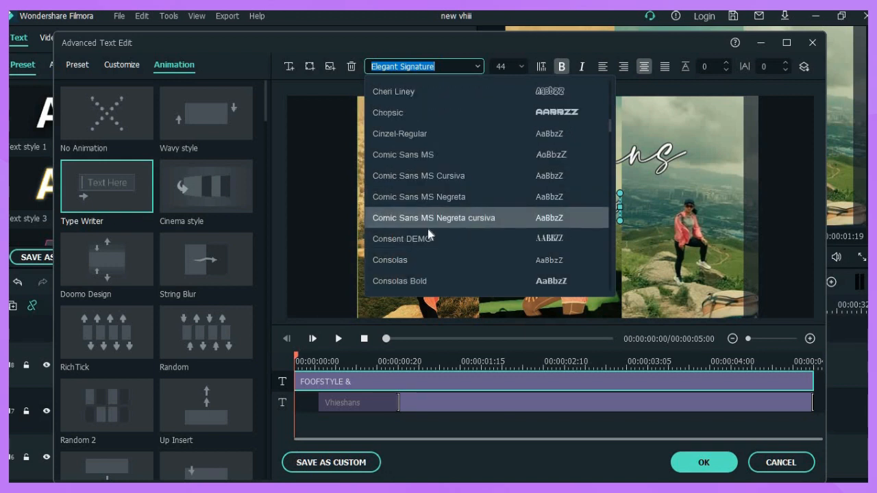
scroll(436, 236, up, 1)
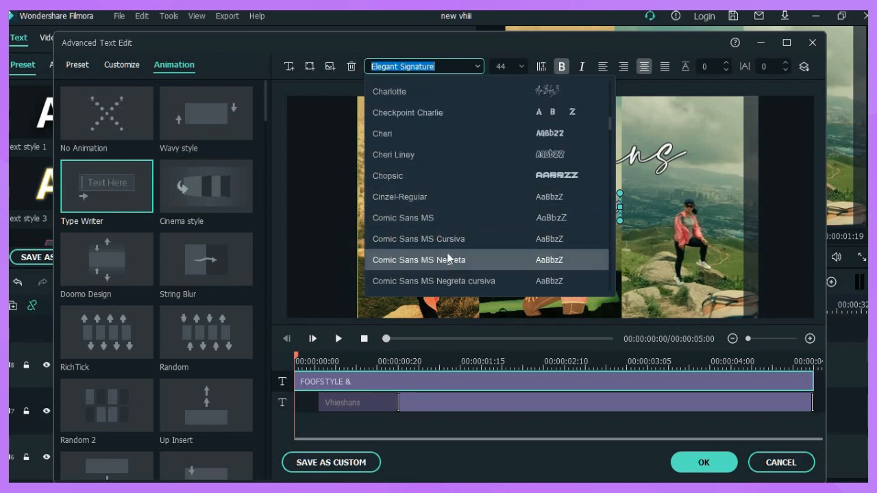
scroll(441, 240, down, 1)
scroll(433, 215, up, 3)
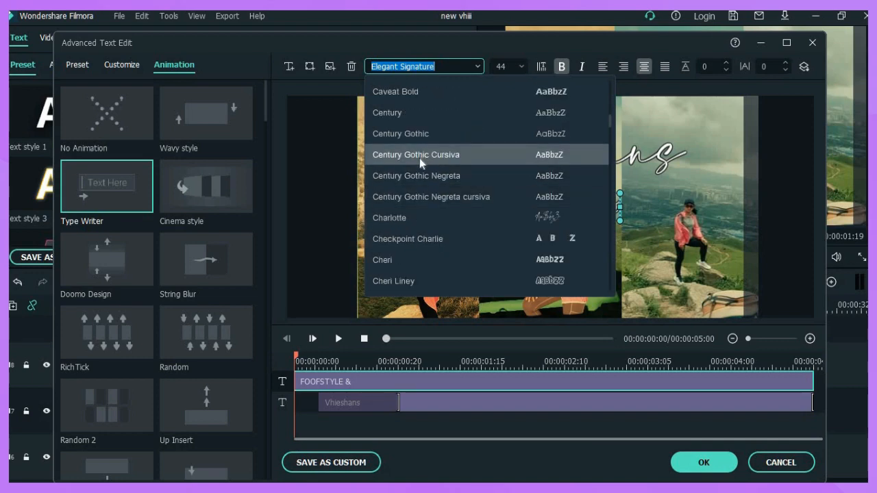
click(419, 134)
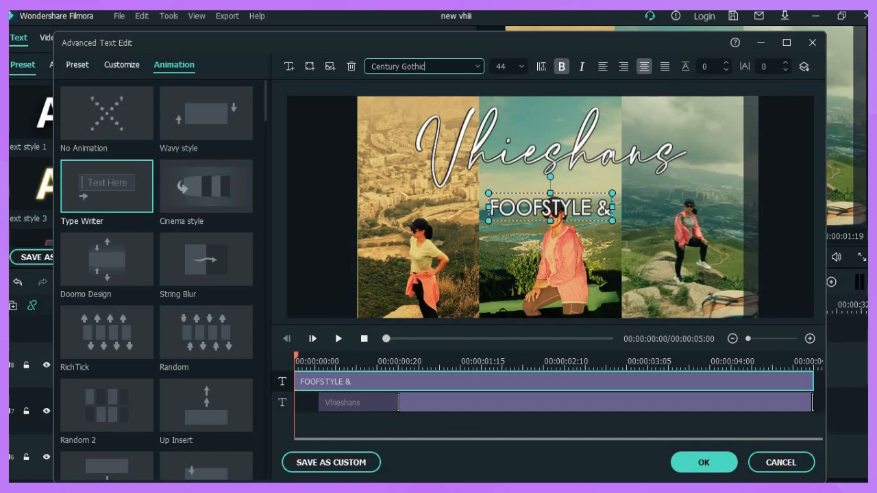
Complete the second text as "FOOFSTYLE & ADVENTURE" and move it at size 20 beneath the end of "Vhieshans".
click(605, 211)
text(A)
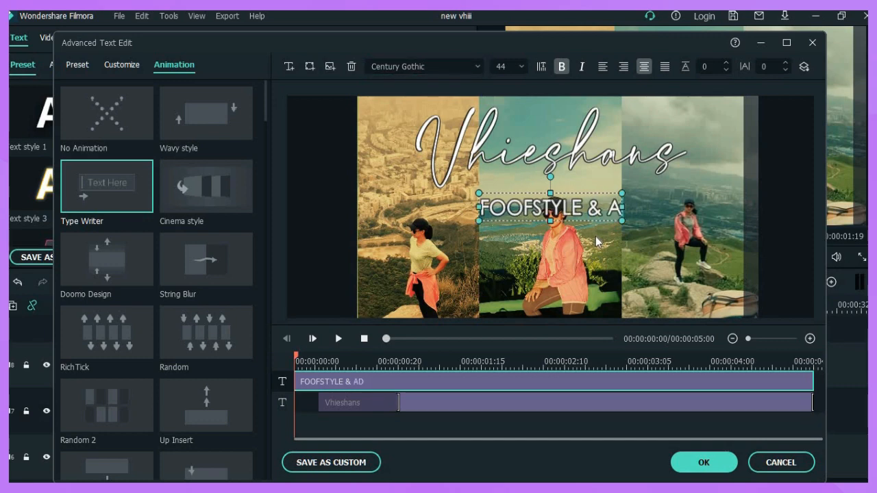
text(DVENTURE)
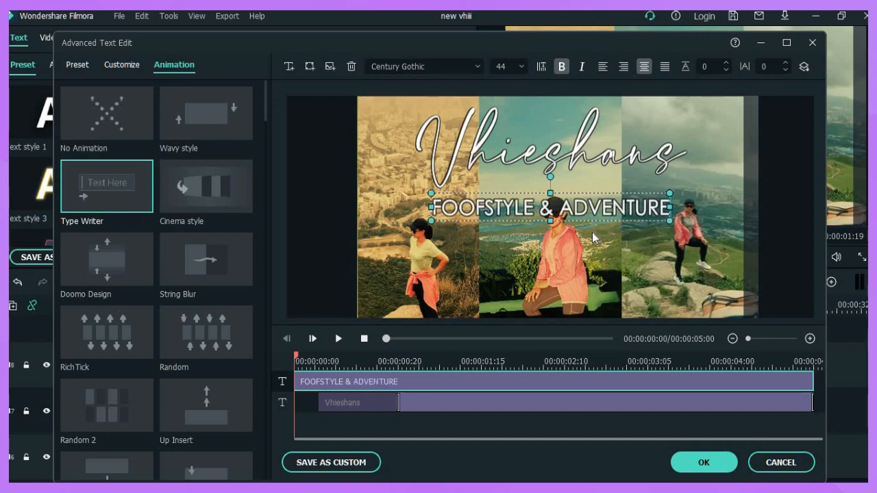
click(522, 67)
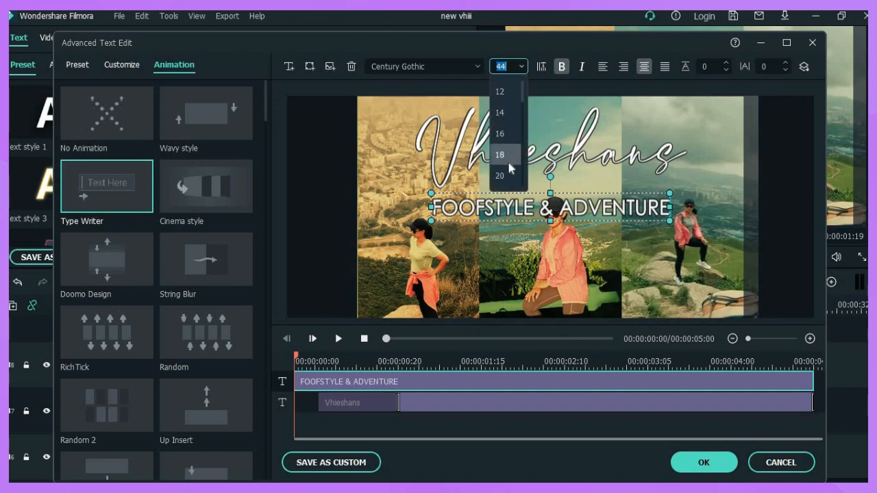
click(505, 168)
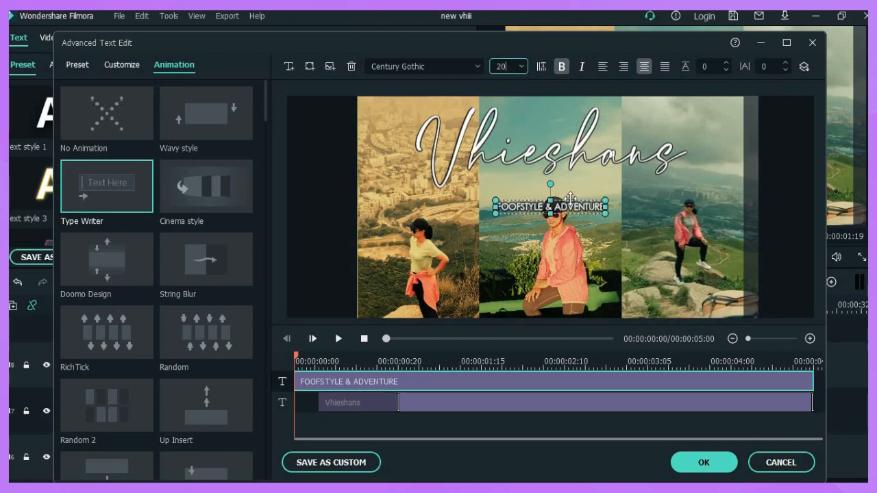
drag(570, 198, 677, 181)
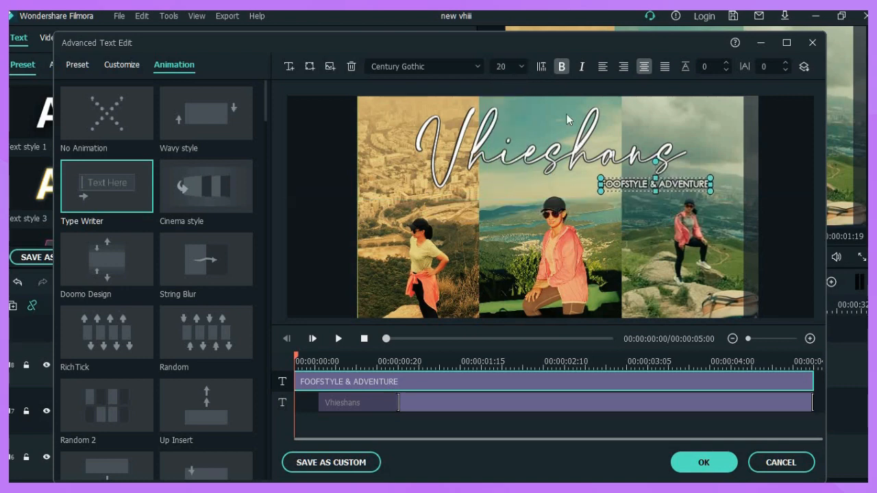
Style "FOOFSTYLE & ADVENTURE" at size 28 with an orange-to-yellow gradient fill and fine-tune its position under "Vhieshans".
click(520, 67)
scroll(519, 174, down, 2)
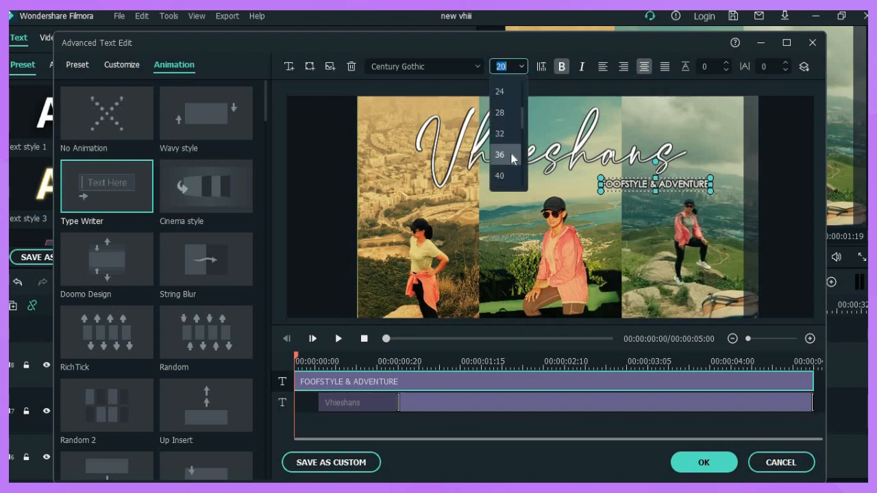
click(518, 157)
click(521, 67)
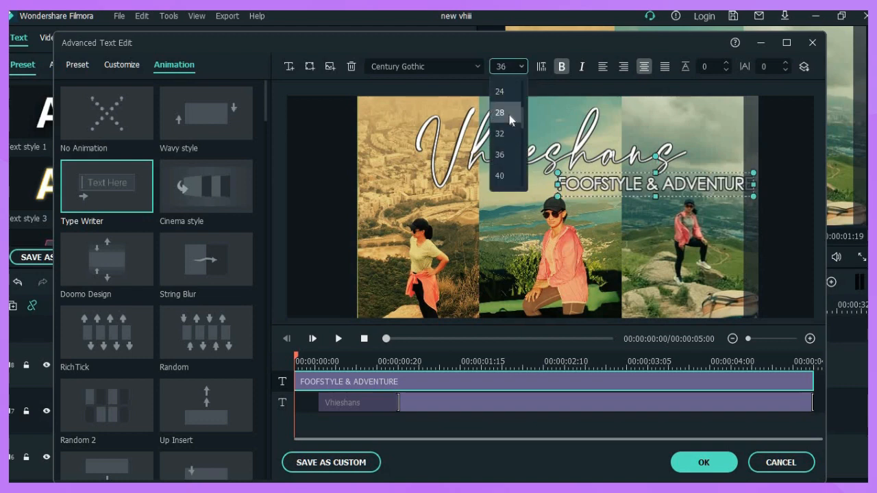
click(524, 129)
drag(663, 183, 648, 185)
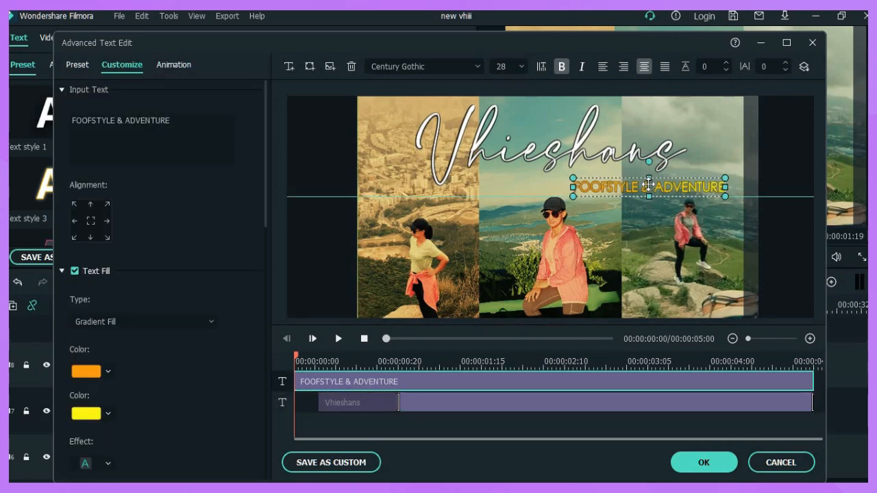
click(648, 222)
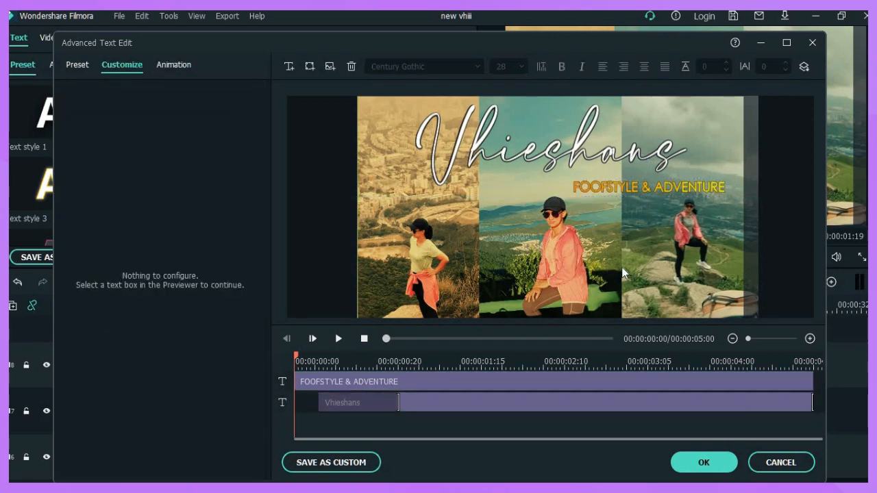
drag(652, 187, 652, 185)
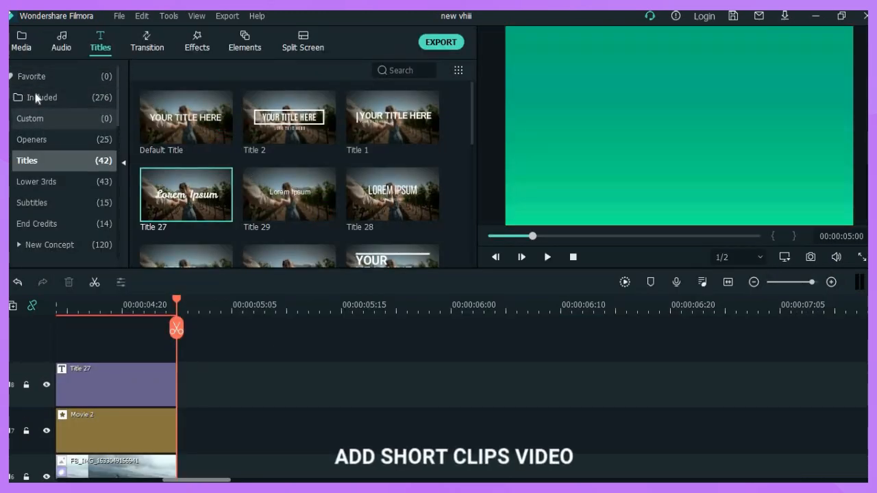
Add the "1 video" clip after the picture on track 2 and place the Movie 2 effect above it on track 3.
click(23, 41)
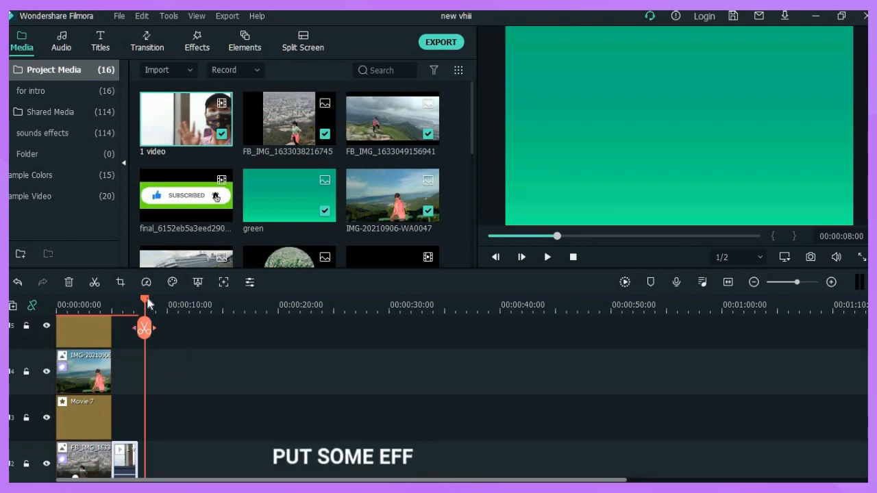
click(194, 45)
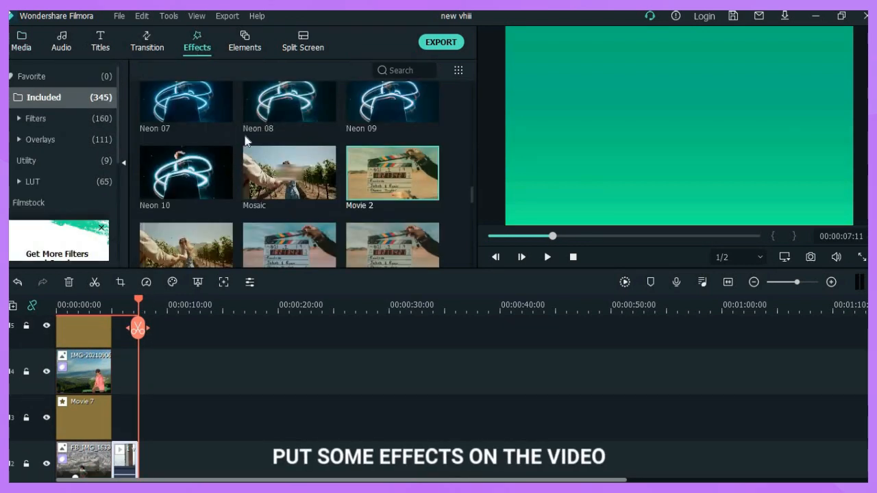
drag(369, 199, 139, 417)
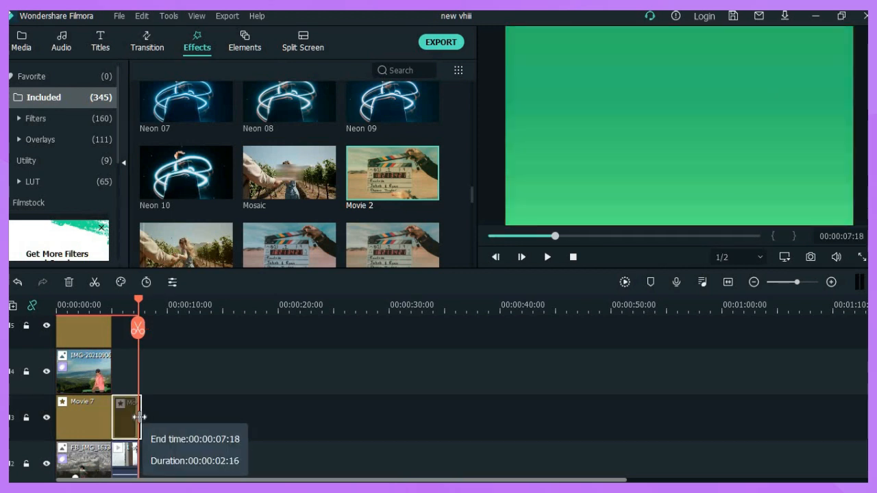
Trim the Movie 2 effect on track 3 to end together with the "1 video" clip.
click(124, 326)
scroll(162, 346, down, 1)
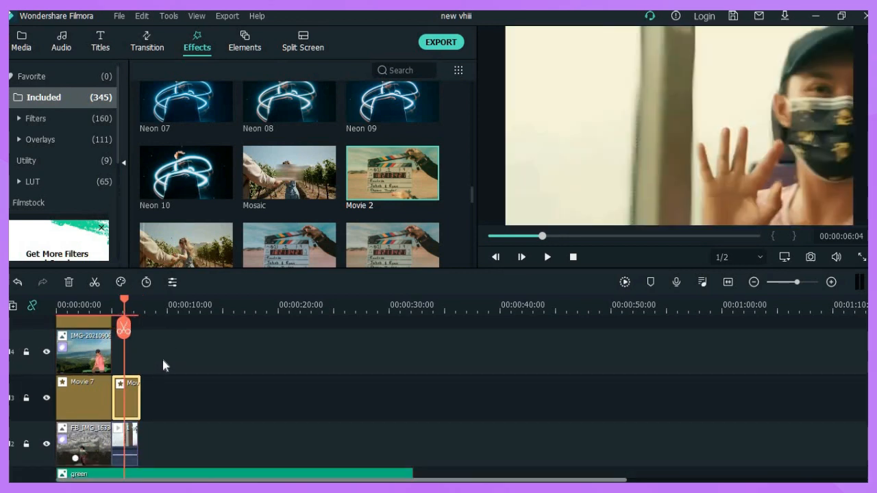
scroll(163, 396, down, 1)
drag(139, 417, 139, 385)
click(156, 388)
scroll(158, 388, up, 1)
Add Snapshot_36 from the "for intro" folder directly after the "1 video" clip on track 2.
scroll(291, 233, down, 10)
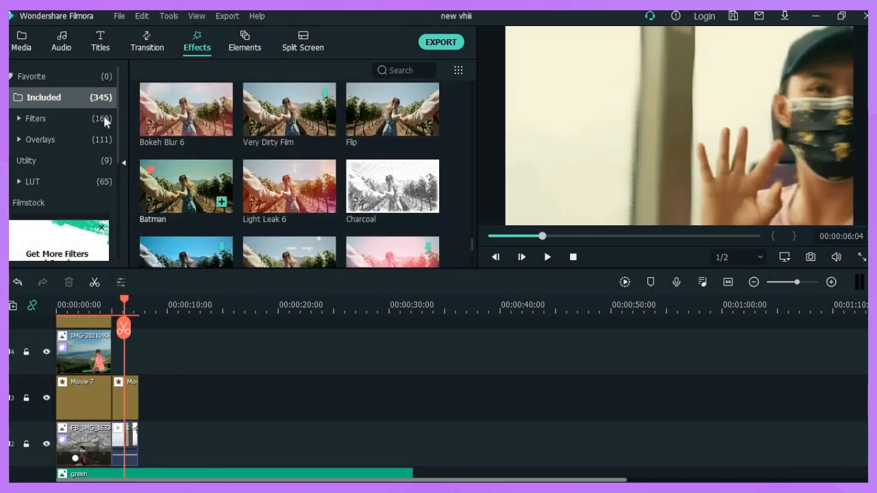
click(30, 43)
scroll(335, 177, down, 5)
scroll(335, 176, up, 5)
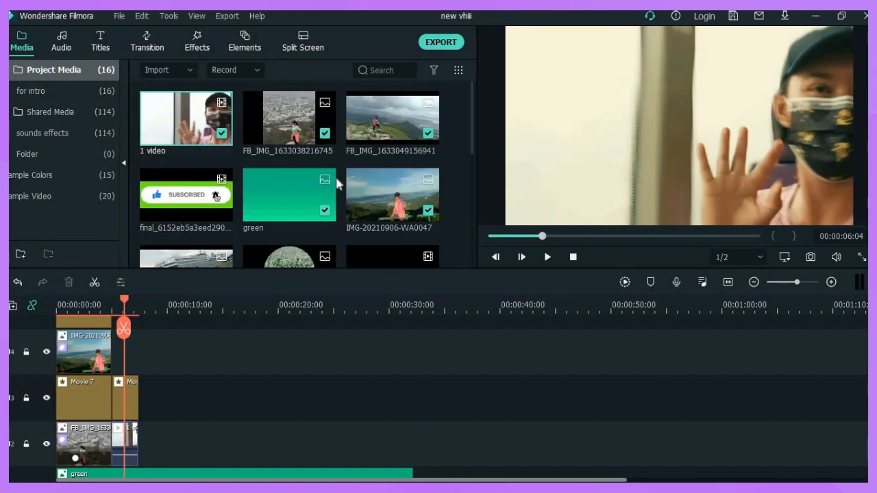
scroll(309, 178, down, 3)
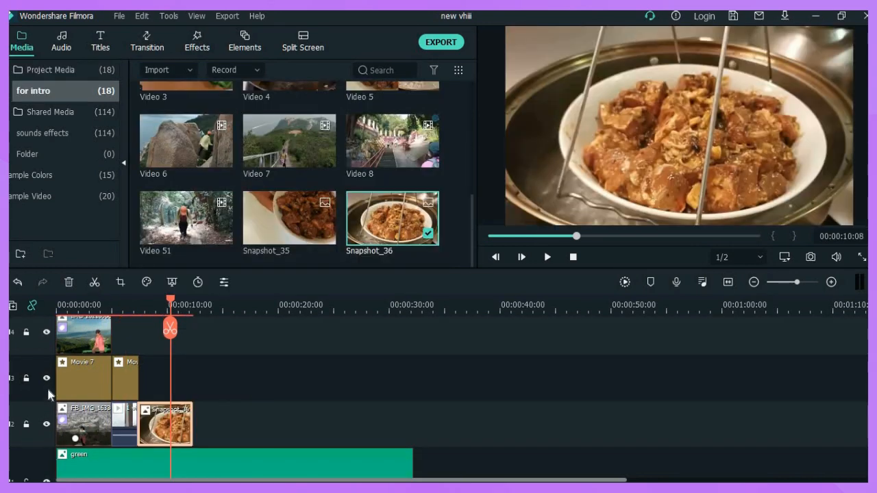
Copy the Title 27 clip and paste it at 00:00:07:13, where Snapshot_36 begins.
click(82, 381)
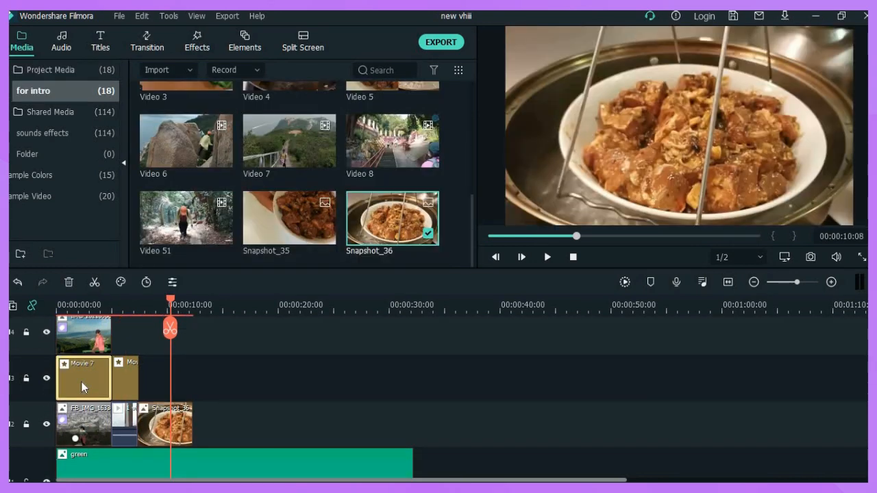
click(145, 309)
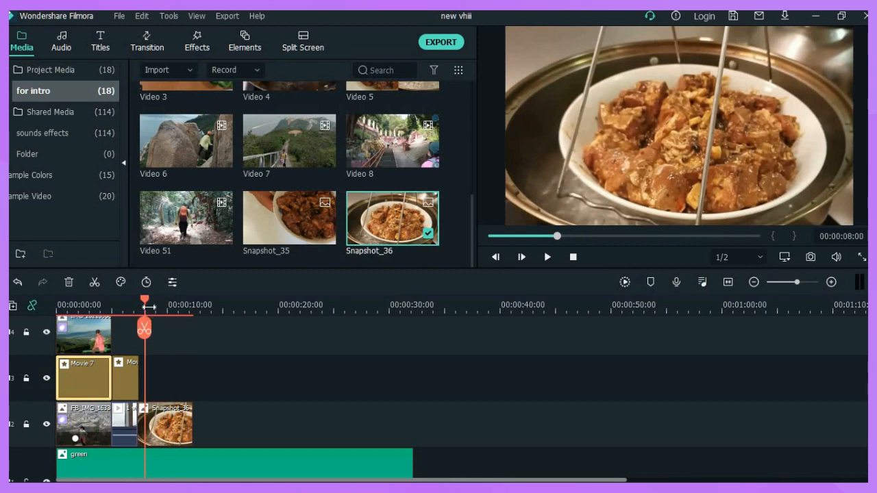
drag(144, 300, 140, 299)
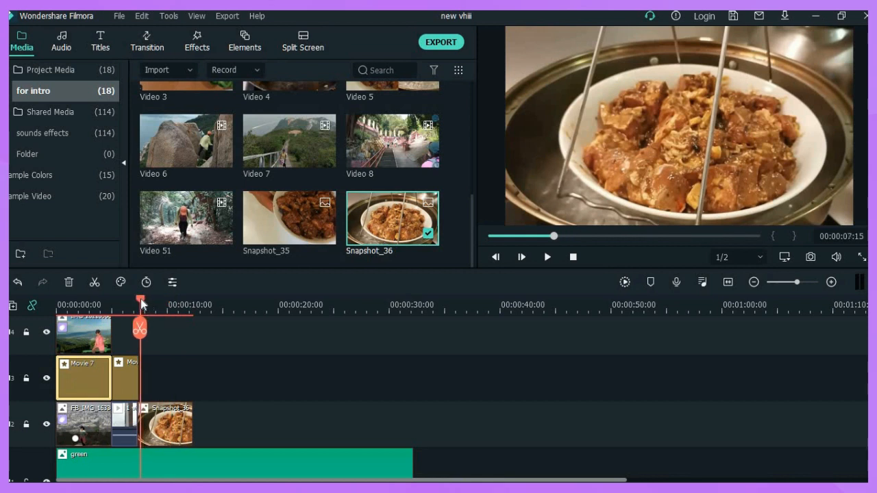
click(182, 381)
scroll(182, 382, up, 2)
scroll(157, 355, up, 3)
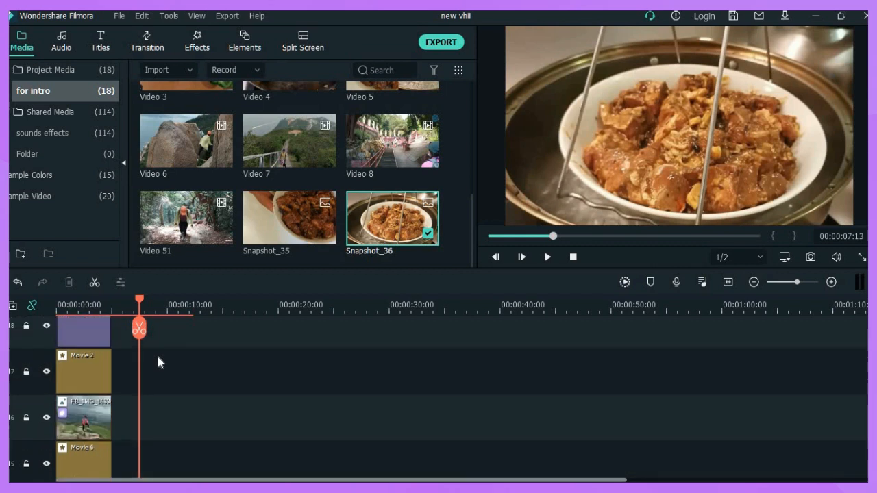
click(87, 387)
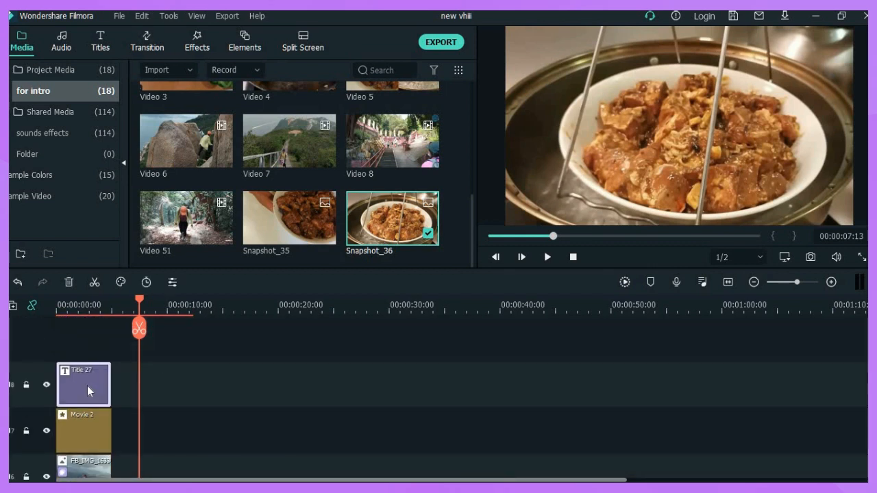
scroll(191, 395, down, 5)
click(160, 392)
click(194, 399)
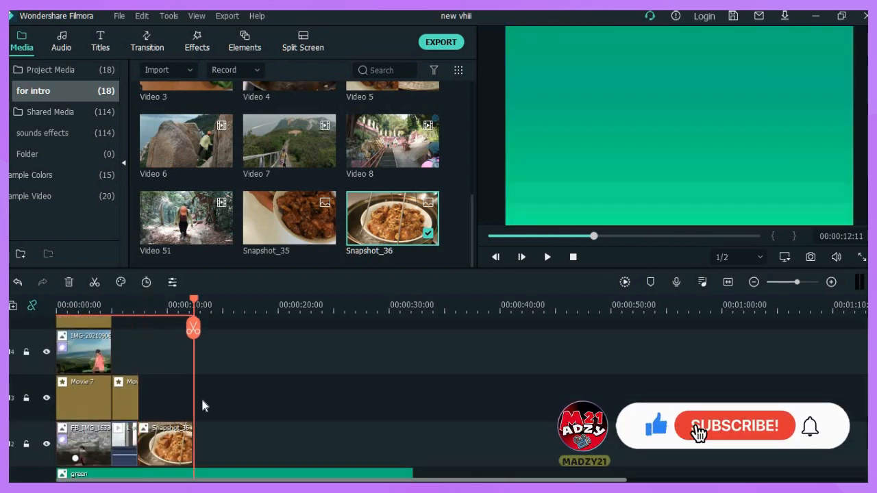
Move the pasted Title 27 clip down to track 3, directly after the Movie 2 effect and above Snapshot_36.
scroll(217, 389, up, 2)
scroll(219, 390, up, 4)
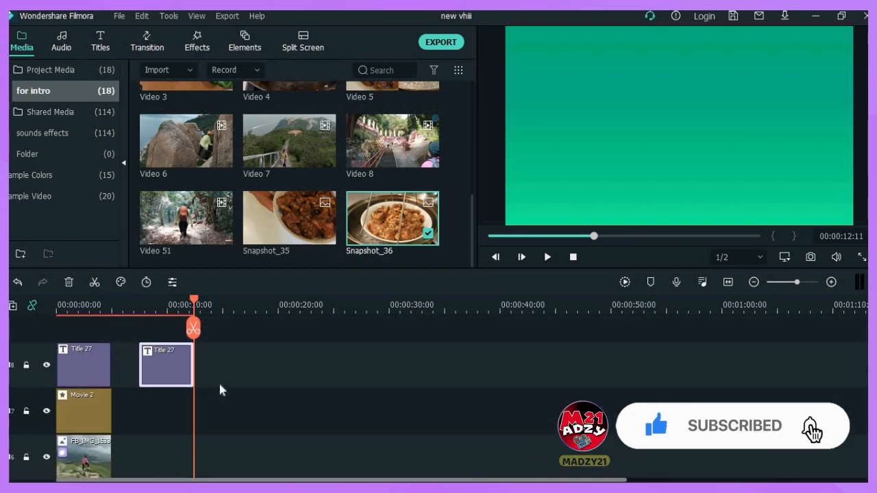
drag(161, 374, 167, 456)
scroll(243, 425, down, 3)
scroll(224, 391, down, 1)
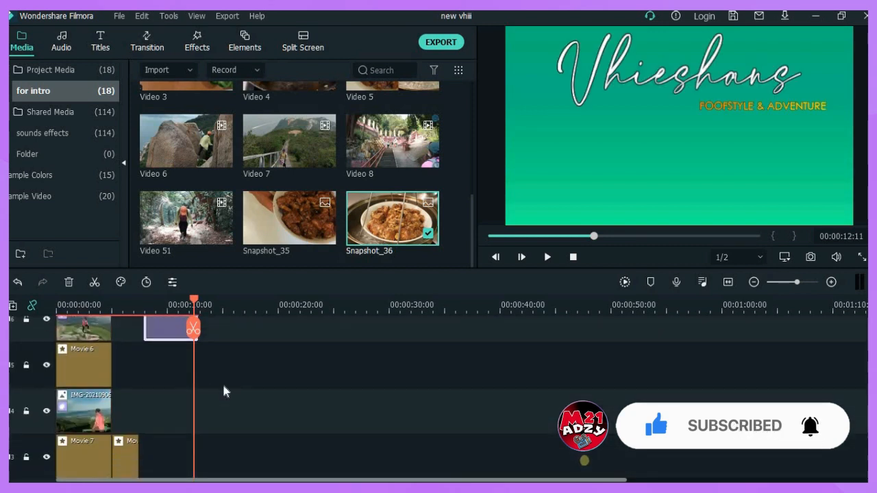
drag(167, 341, 163, 443)
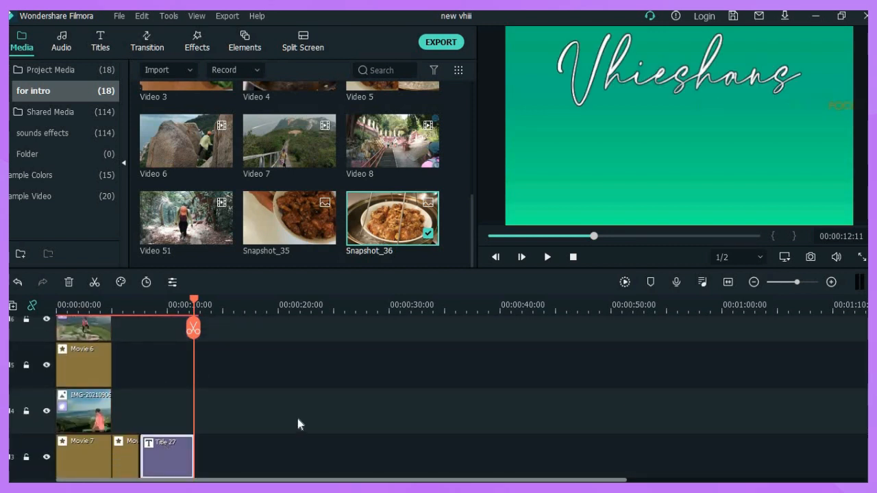
Centre the pasted title over Snapshot_36 and change its text to "Foodstyle".
scroll(301, 412, down, 1)
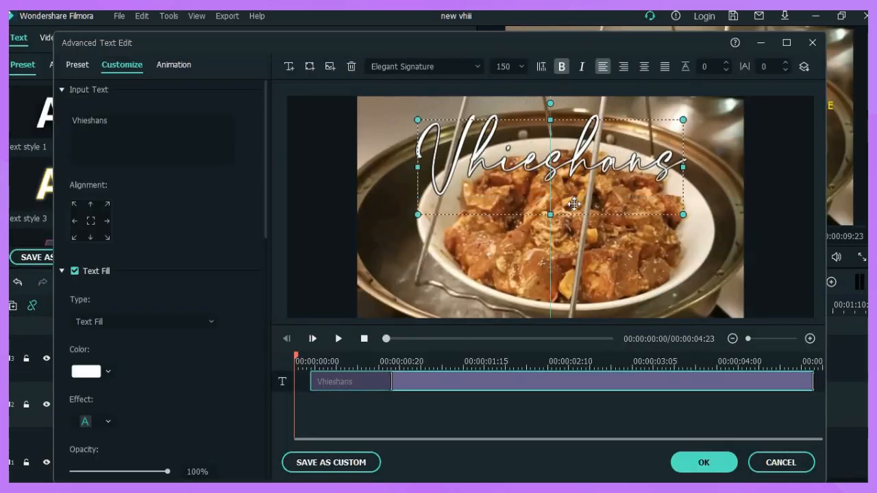
drag(577, 204, 575, 204)
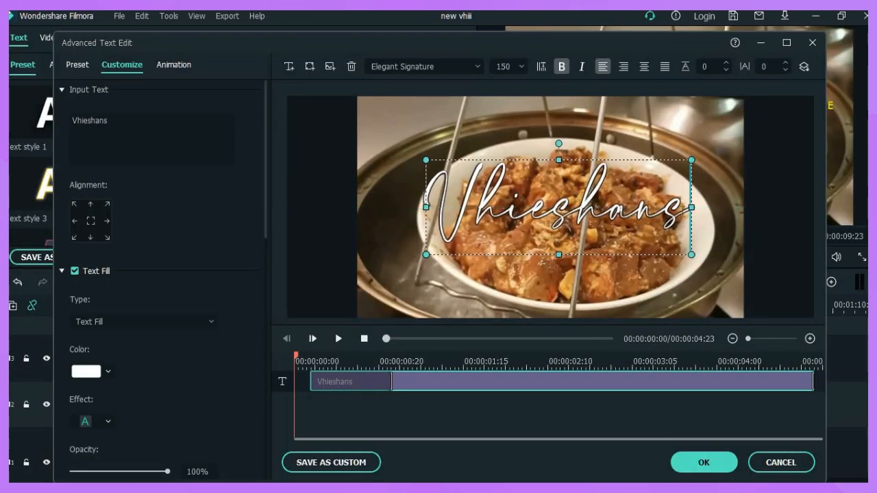
drag(688, 209, 420, 213)
text(fOO)
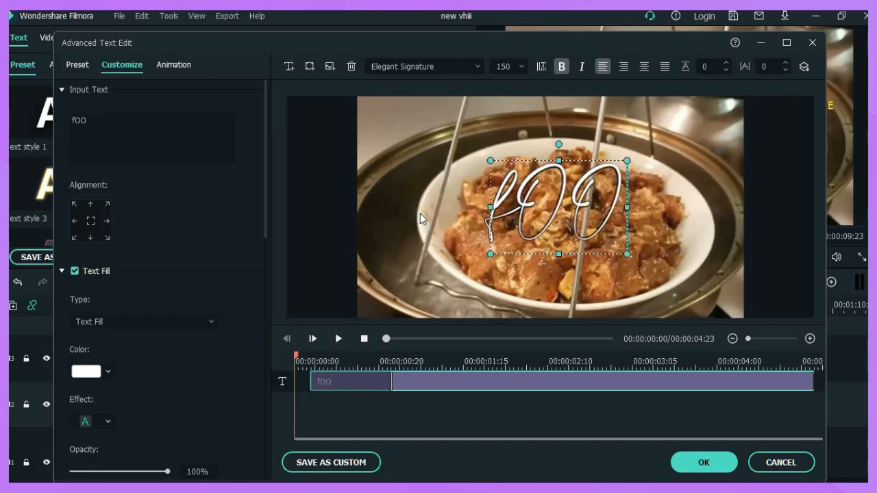
key(BackSpace)
key(BackSpace)
text(Food)
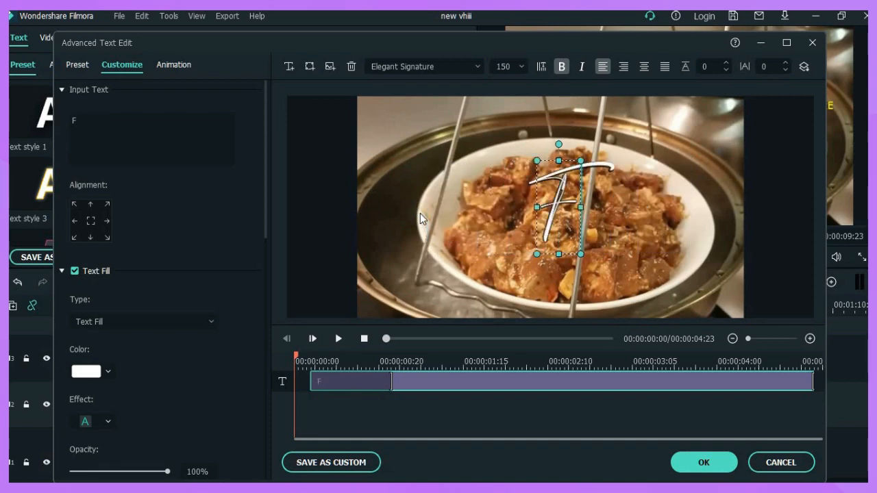
text(style)
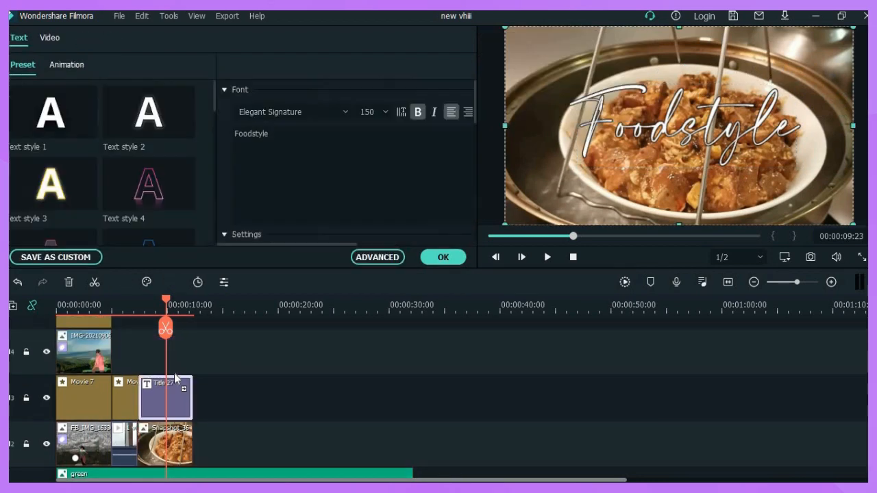
Move the Foodstyle title up to track 4 and place the Anime 01 effect beneath it on track 3, above Snapshot_36.
drag(174, 373, 175, 367)
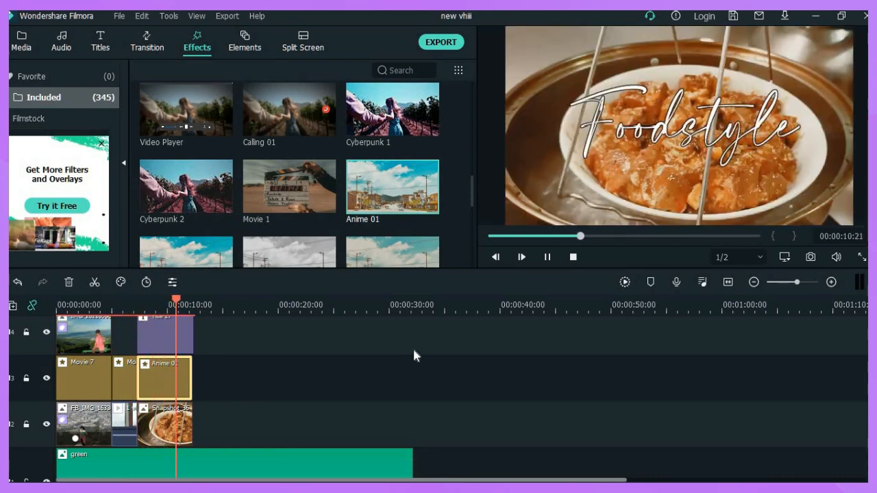
key(space)
scroll(129, 359, up, 3)
scroll(129, 359, down, 6)
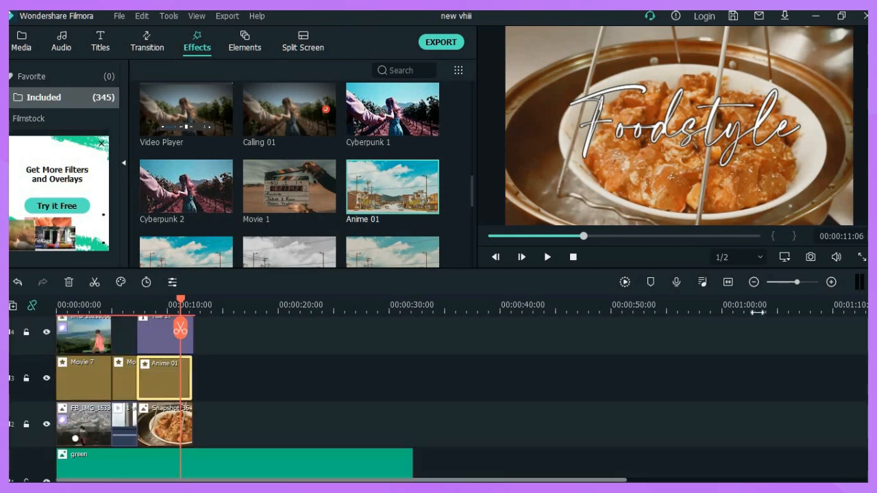
Adjust the ends of the Anime 01 effect and the Foodstyle title to match the end of Snapshot_36.
click(813, 282)
scroll(377, 397, up, 1)
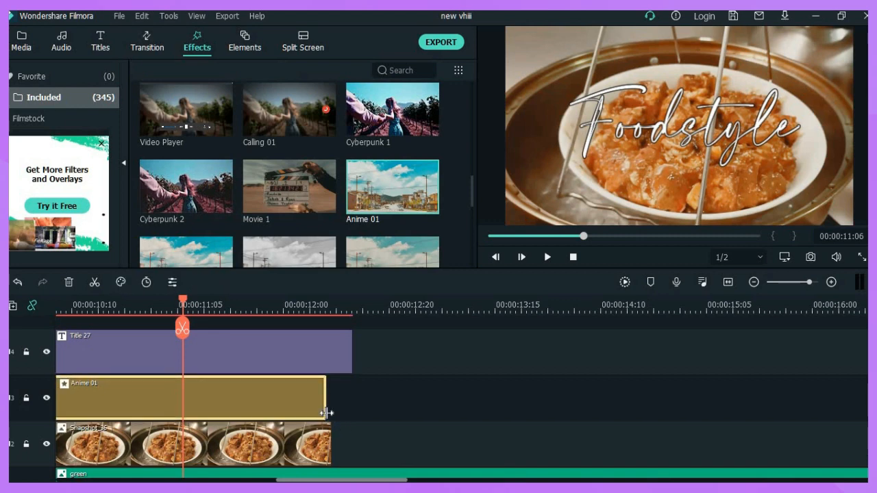
drag(327, 413, 329, 413)
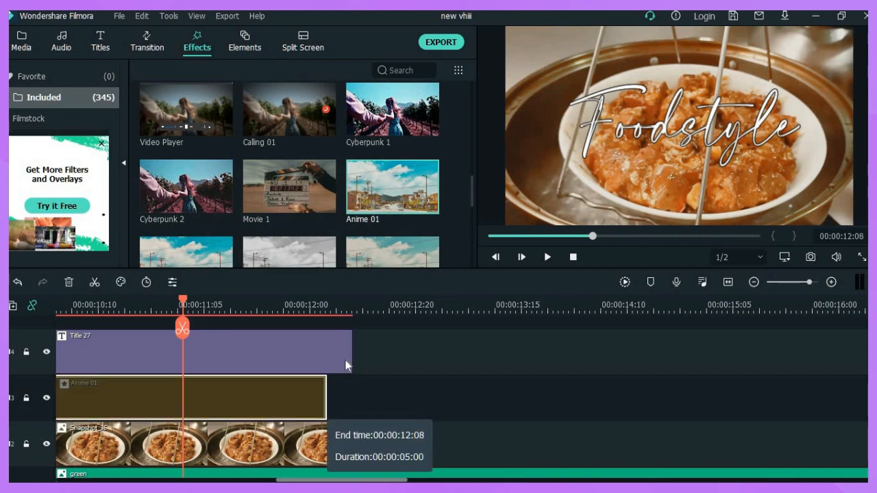
mouse_move(345, 362)
mouse_down()
mouse_move(355, 358)
mouse_move(332, 362)
mouse_up()
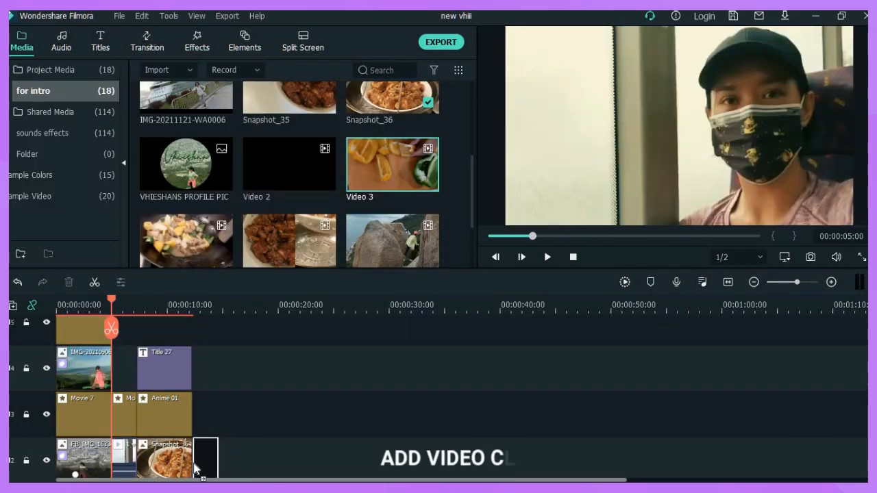
Add Video 3, Video 4 and Video 5 one after another on track 2, directly after Snapshot_36.
drag(195, 469, 197, 467)
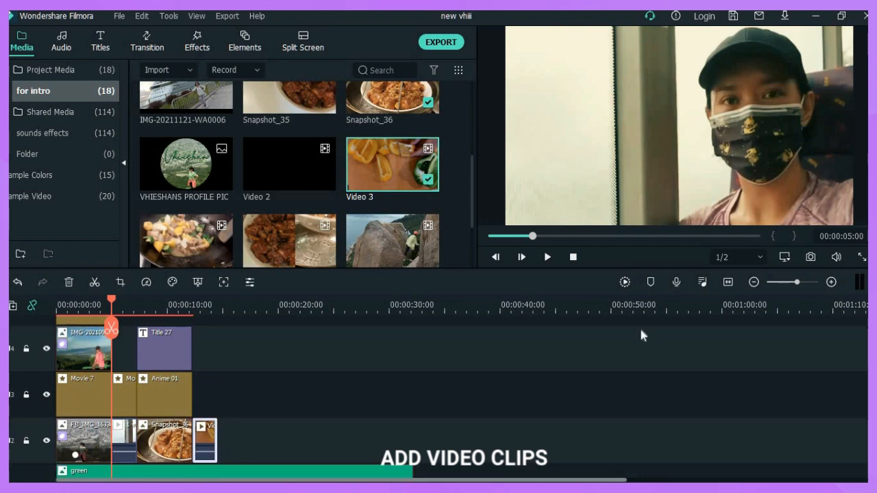
click(802, 282)
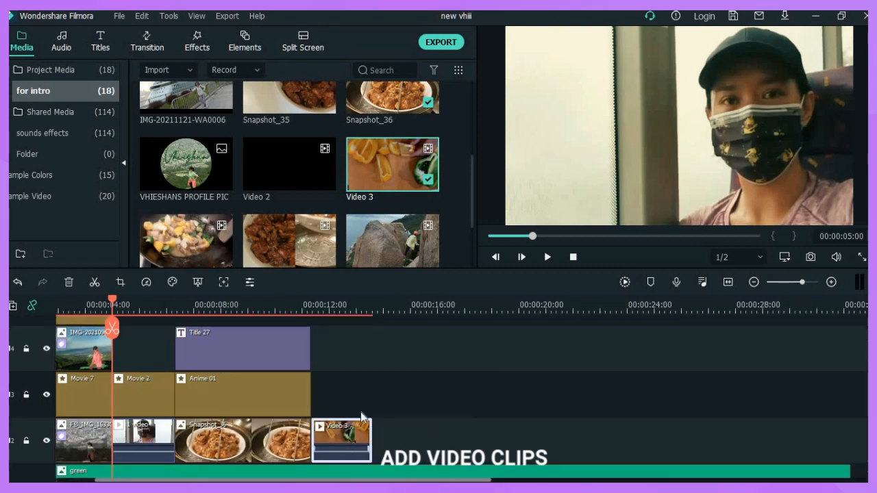
drag(228, 237, 374, 445)
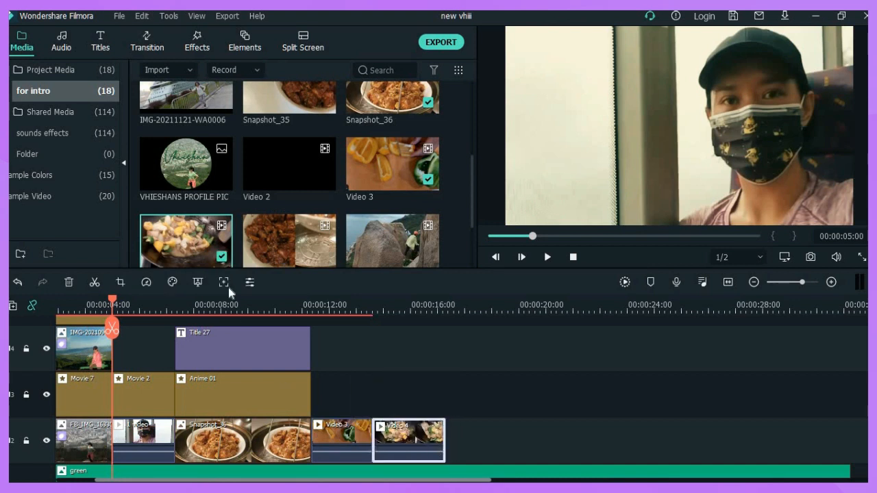
drag(278, 240, 452, 448)
Move the newly pasted Title 27 down to track 3 after Video 5 and add IMG-20211121-WA0006 beneath it on track 2.
scroll(535, 397, down, 1)
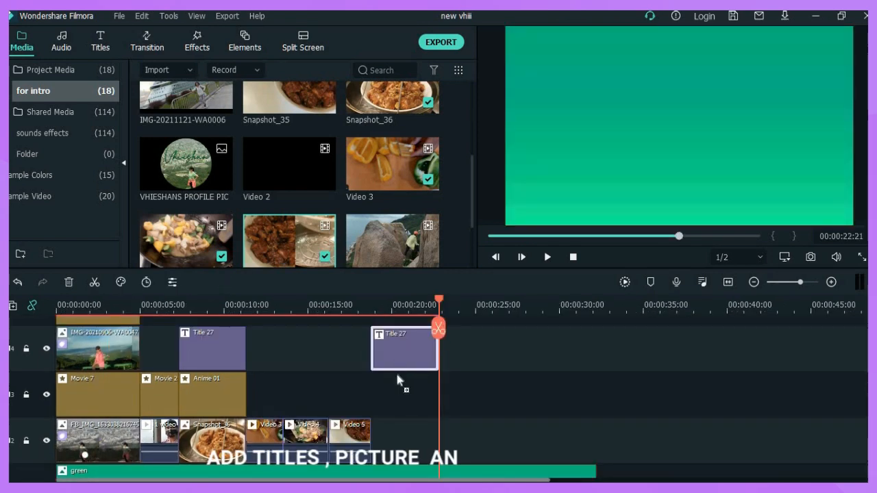
mouse_move(402, 381)
mouse_down()
mouse_move(401, 434)
mouse_move(396, 397)
mouse_up()
scroll(382, 201, down, 3)
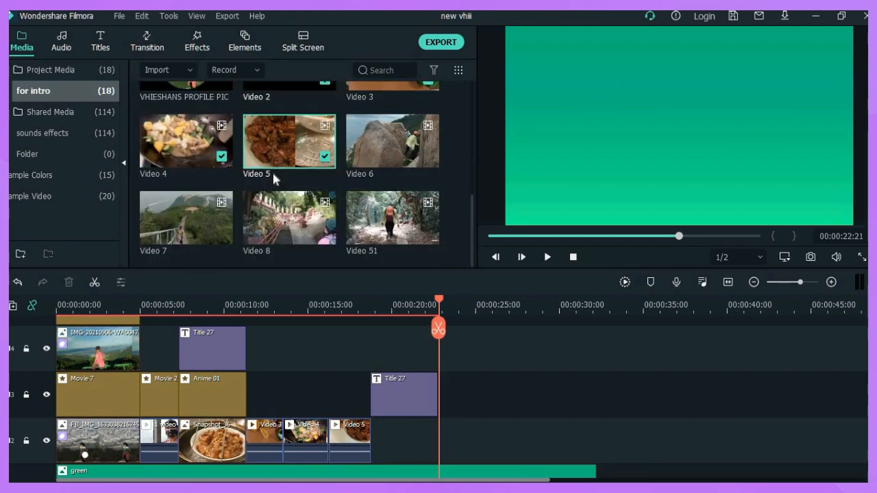
scroll(297, 199, up, 3)
scroll(297, 198, down, 3)
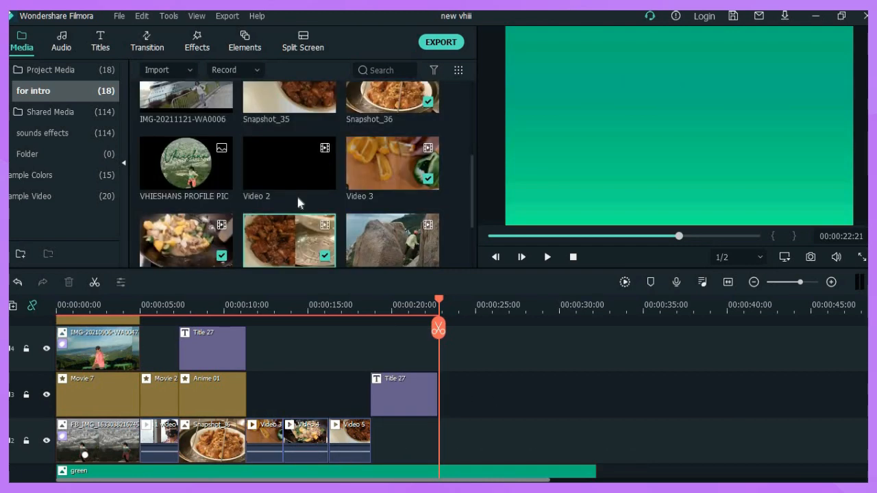
scroll(297, 198, up, 3)
scroll(298, 195, down, 3)
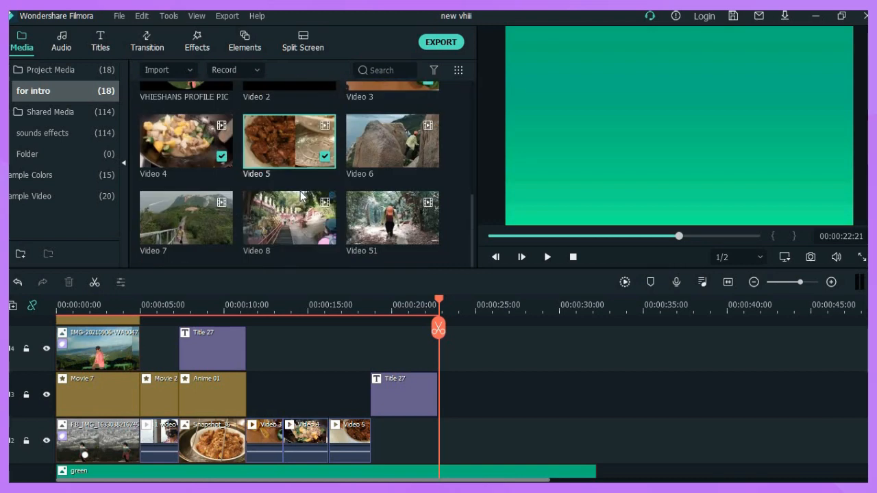
scroll(302, 197, up, 3)
drag(204, 189, 439, 433)
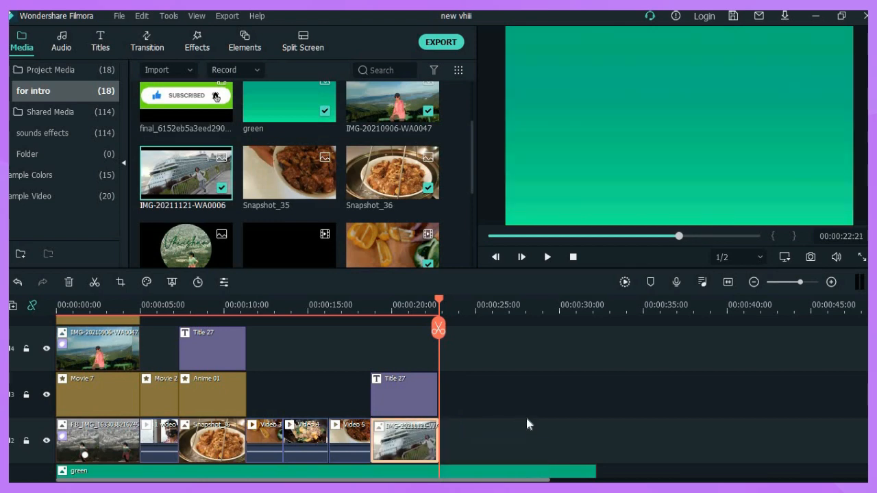
Try the Movie 7 effect on track 4 above the cruise ship picture's title, trimmed to the title's end, and delete it.
scroll(407, 407, down, 1)
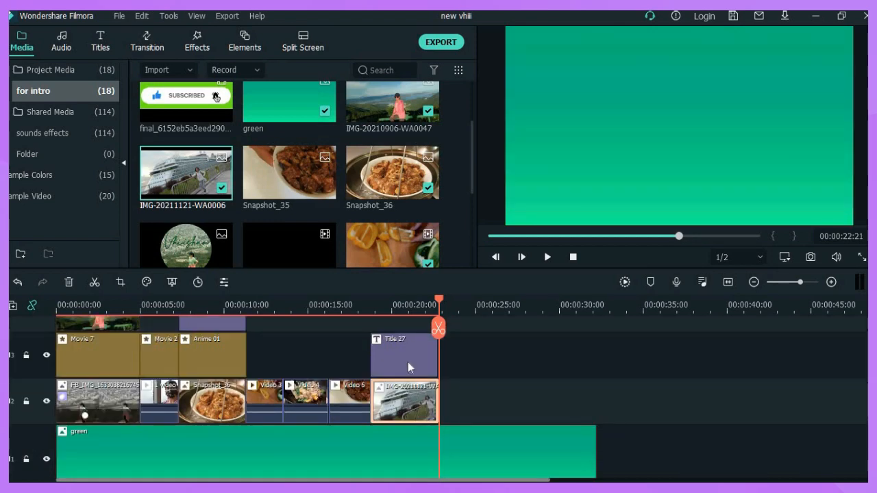
scroll(287, 382, up, 2)
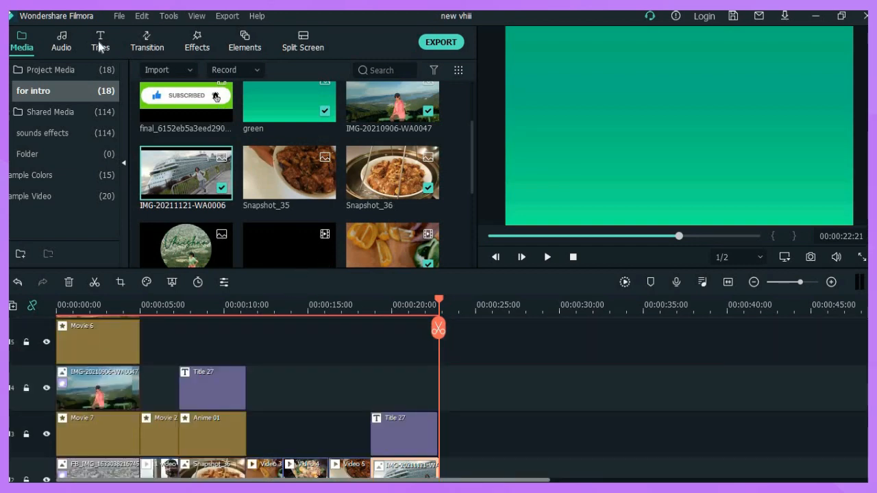
click(147, 41)
click(197, 41)
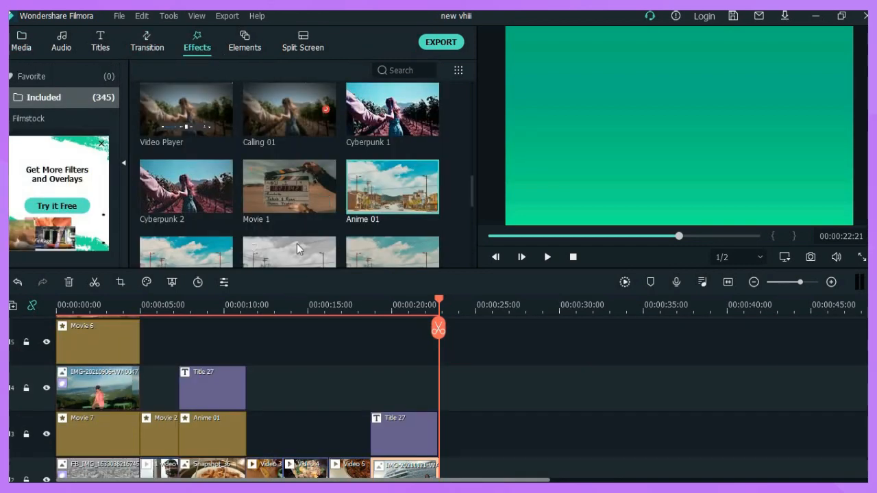
scroll(297, 243, down, 8)
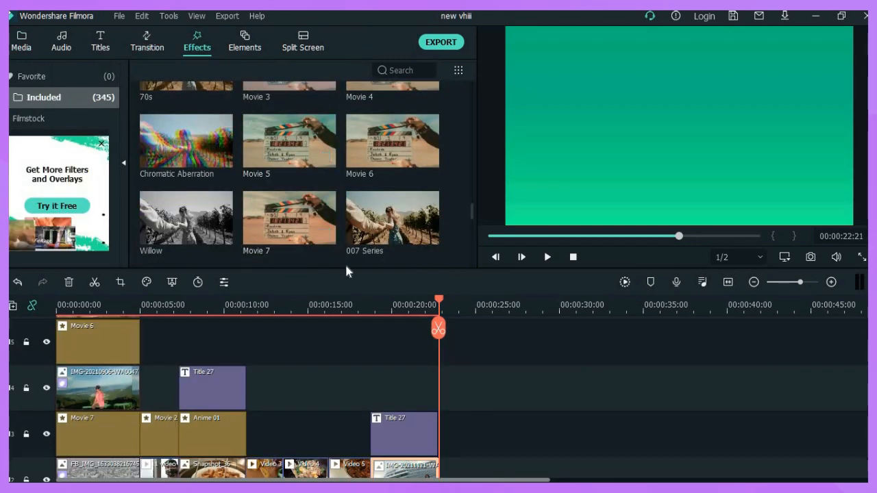
drag(302, 229, 373, 396)
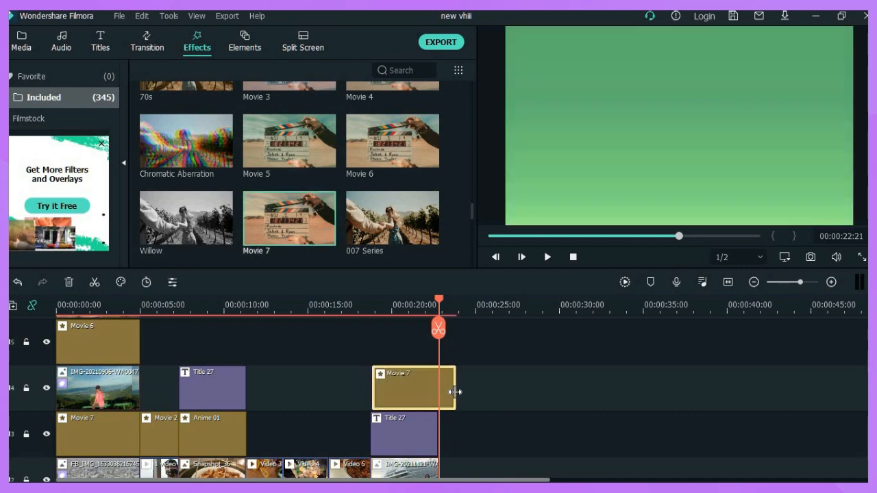
drag(455, 387, 446, 358)
click(402, 310)
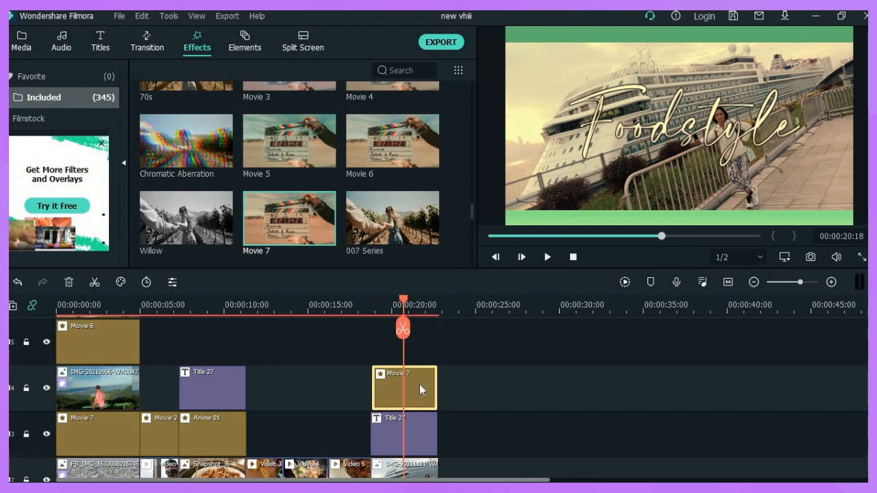
click(72, 282)
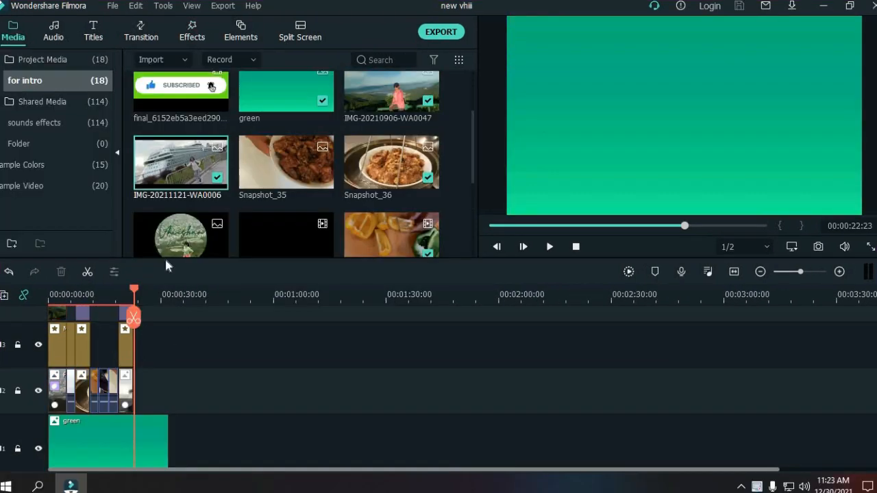
Add Video 51 to track 2, move it flush against the end of the cruise ship picture, and preview it.
scroll(313, 198, down, 3)
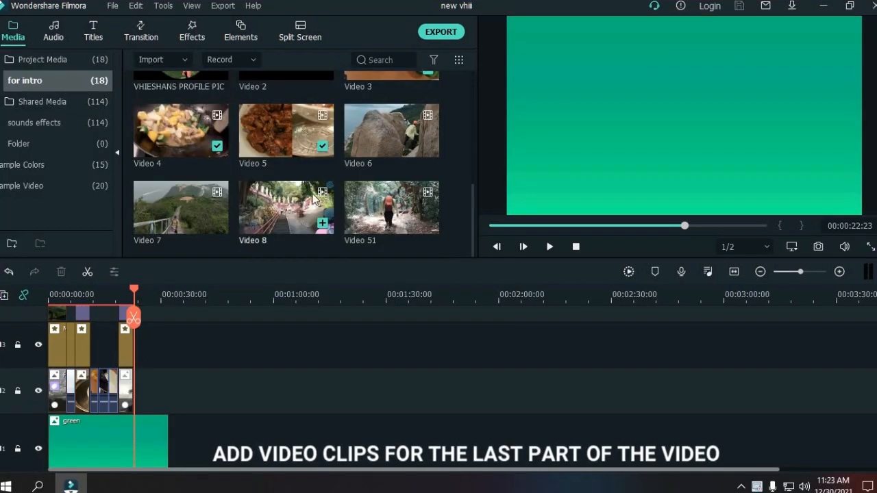
drag(377, 229, 137, 395)
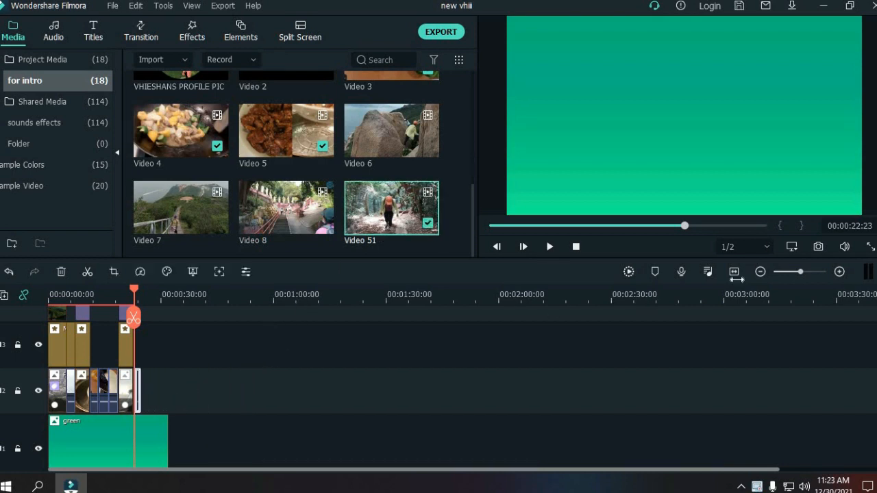
click(806, 272)
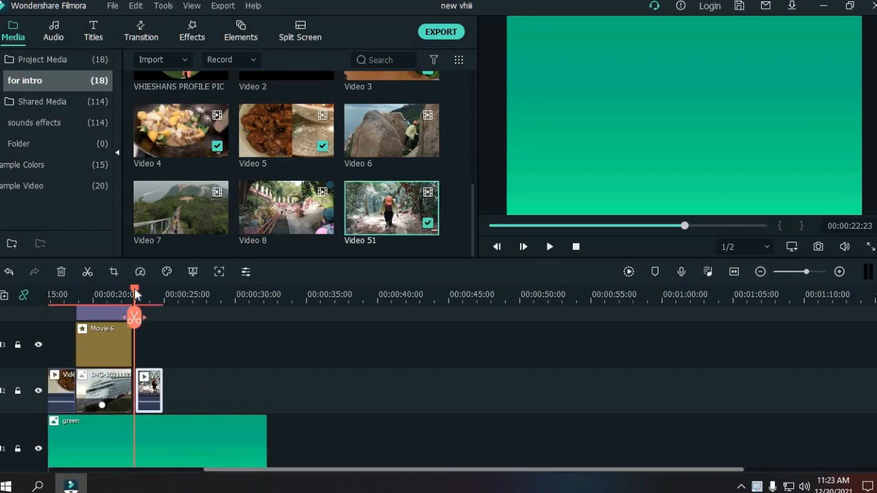
drag(135, 295, 123, 295)
drag(148, 393, 141, 392)
click(209, 405)
key(space)
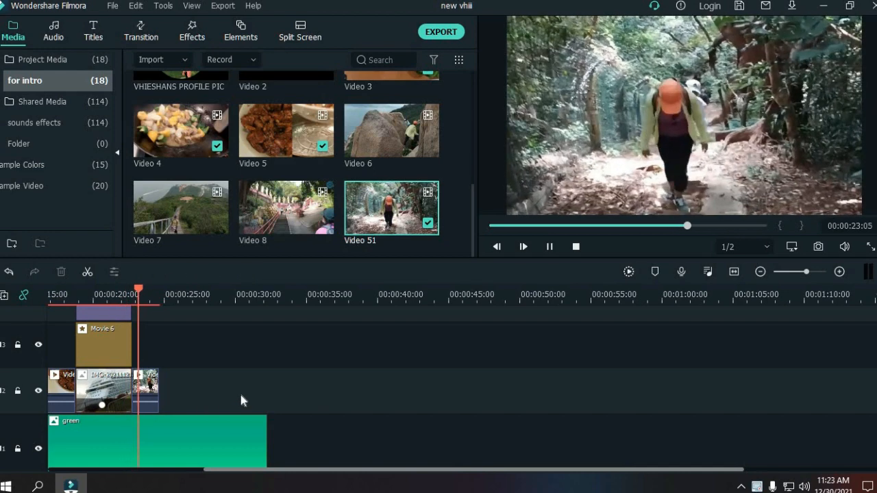
key(space)
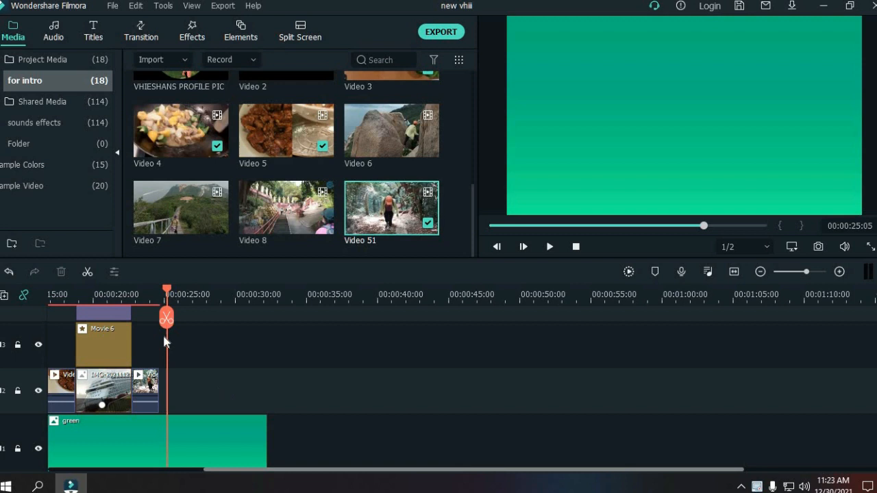
click(153, 295)
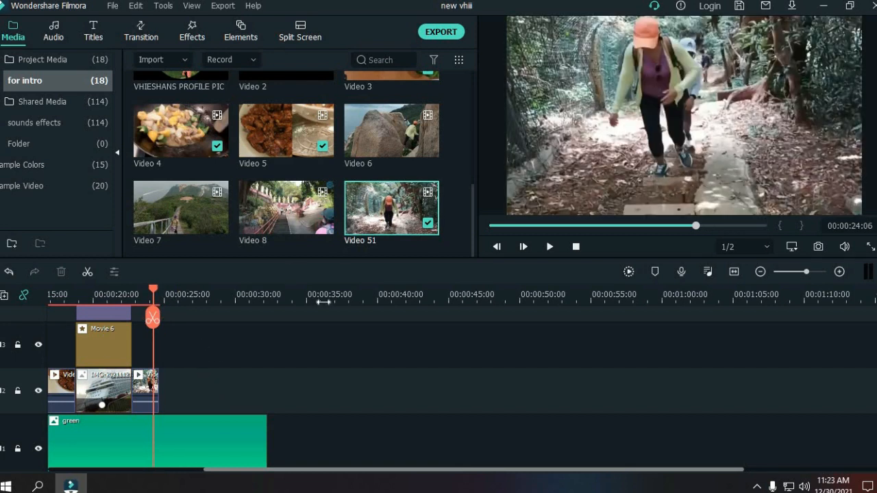
Add Video 6 after Video 51 on track 2 and delete the small gap between the two clips.
drag(383, 158, 175, 395)
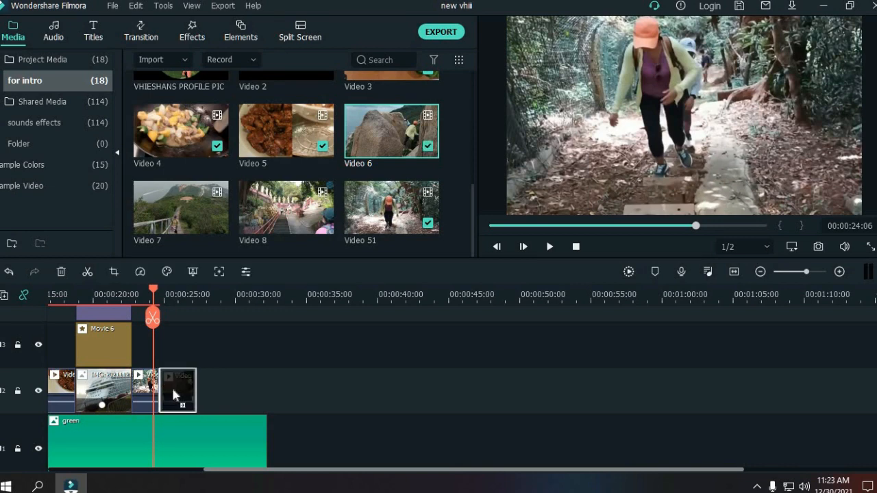
key(space)
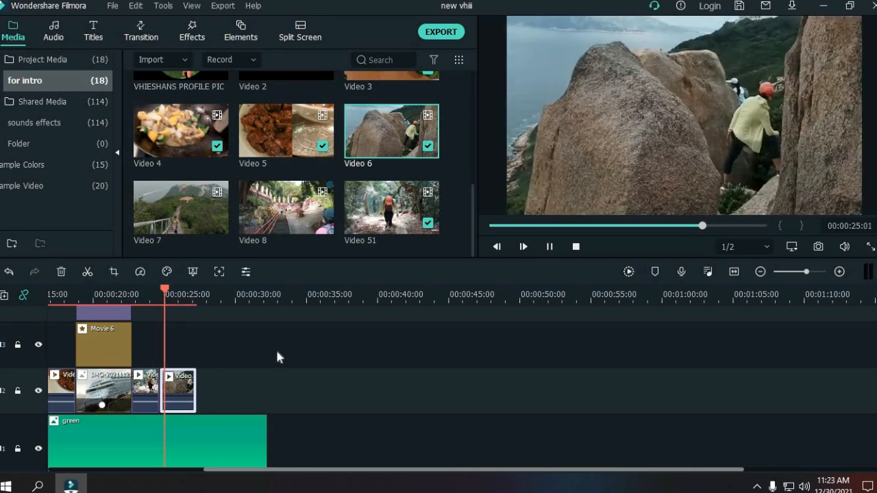
click(814, 272)
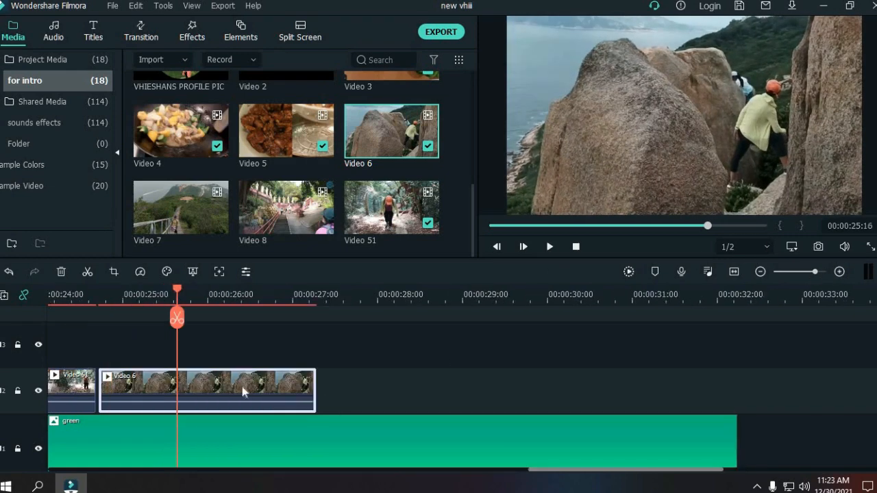
click(98, 395)
click(60, 270)
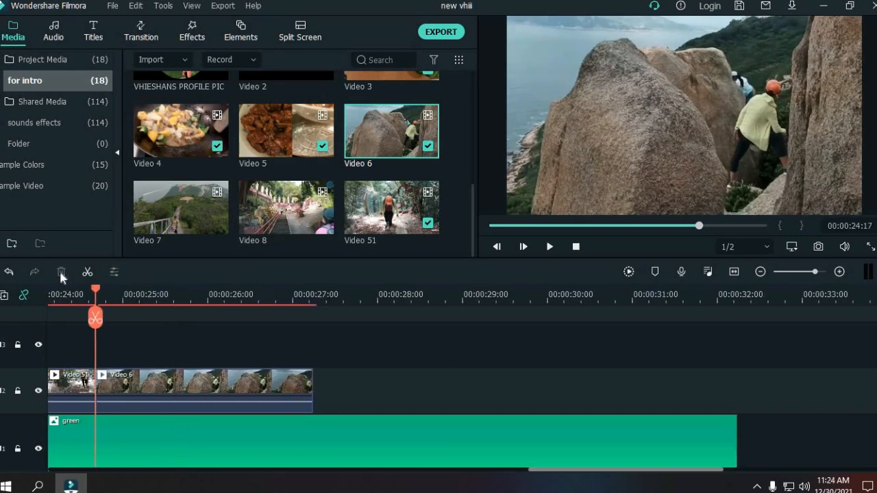
Preview the join between Video 51 and Video 6, and add Video 7 directly after Video 6 on track 2.
click(68, 304)
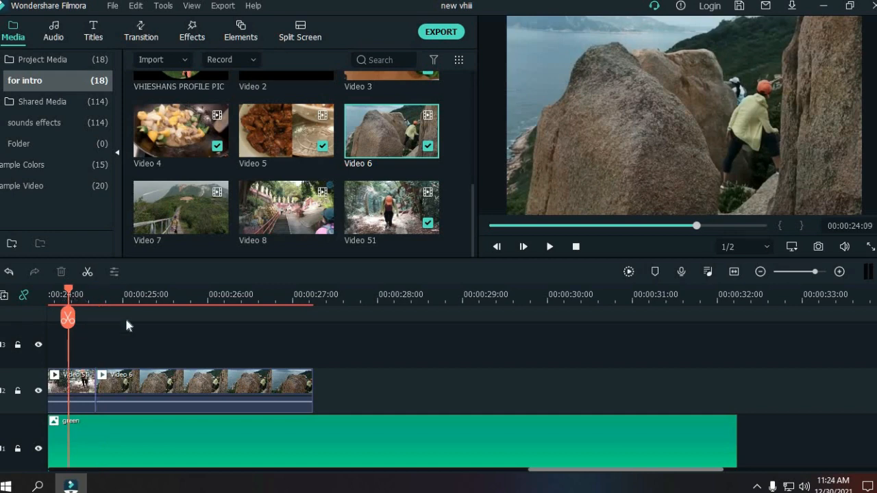
key(space)
key(space)
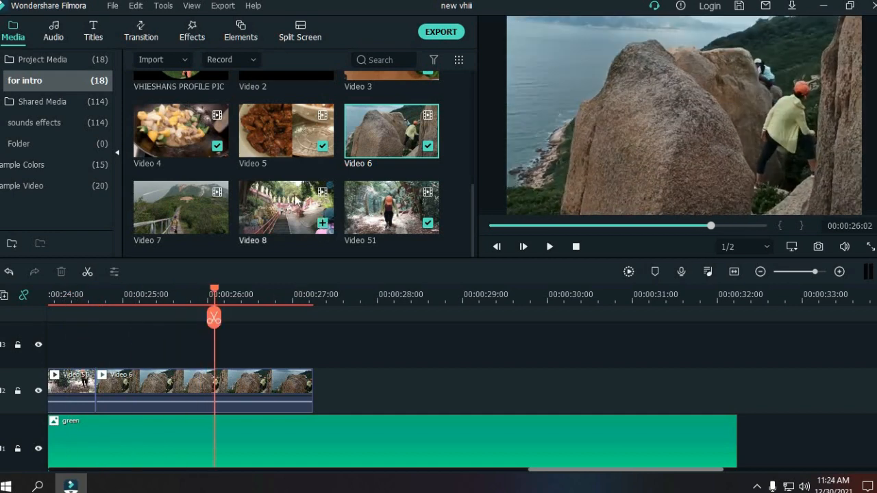
drag(181, 224, 313, 396)
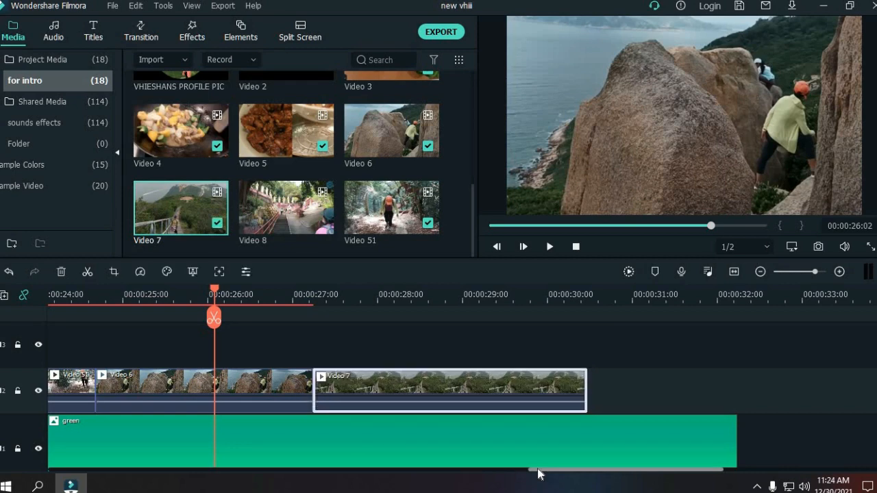
drag(539, 472, 556, 472)
key(space)
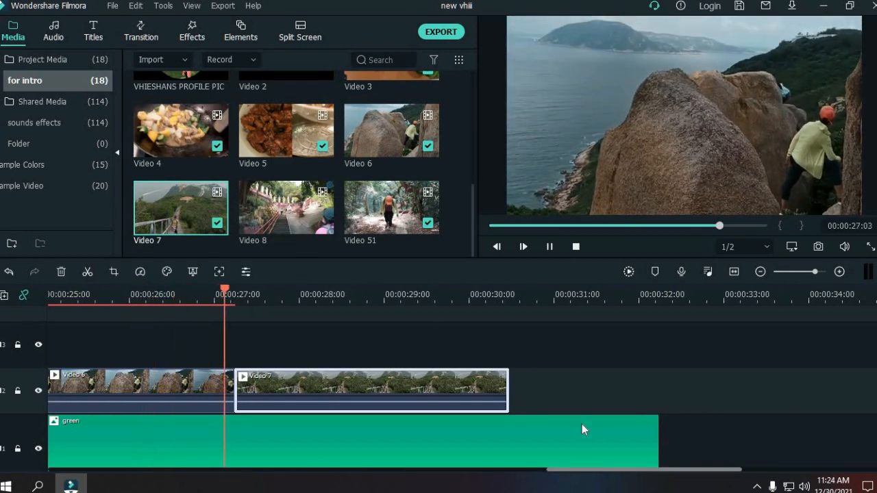
key(space)
Add Video 8 directly after Video 7 on track 2 and extend the green background on track 1 past its end.
drag(567, 473, 592, 472)
drag(288, 227, 406, 391)
drag(549, 442, 712, 445)
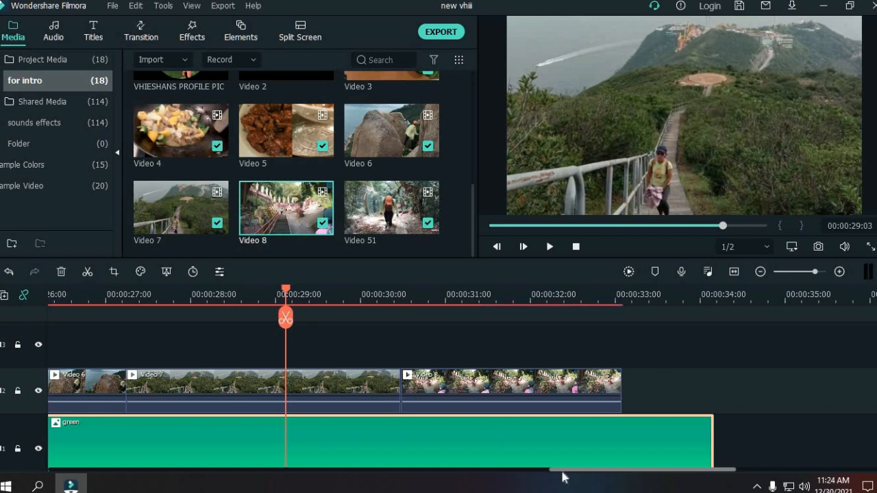
drag(561, 478, 602, 473)
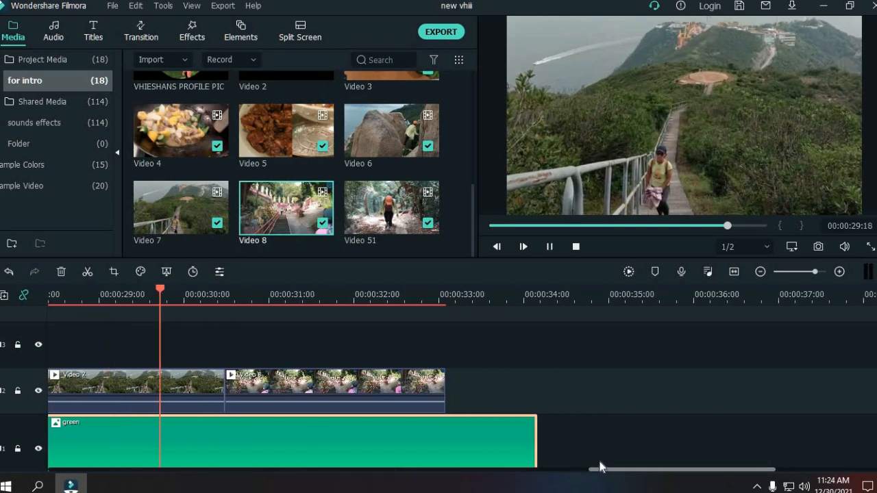
key(space)
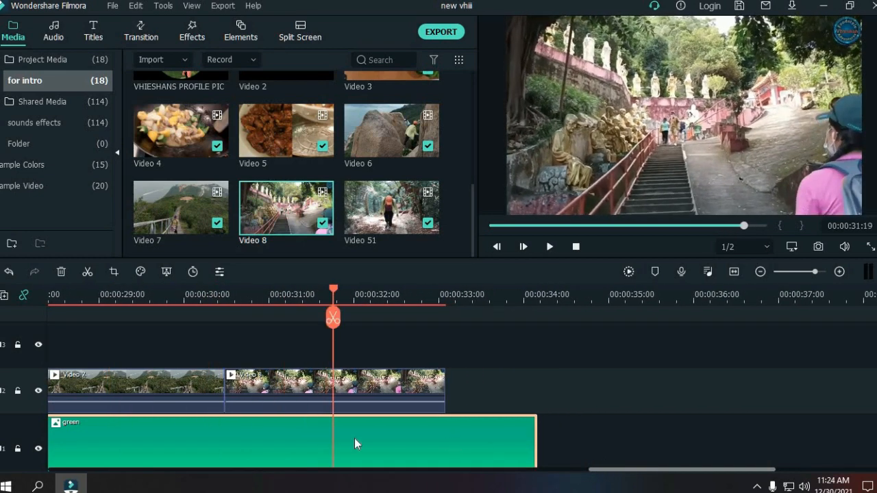
key(space)
key(space)
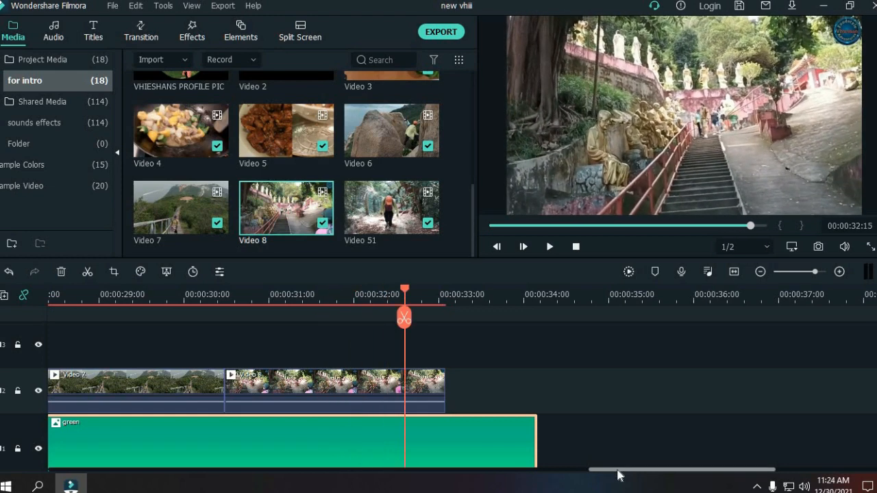
Place VHIESHANS PROFILE PIC on track 3 from the end of Video 8 and trim it to about 1.4 seconds.
drag(618, 470, 642, 469)
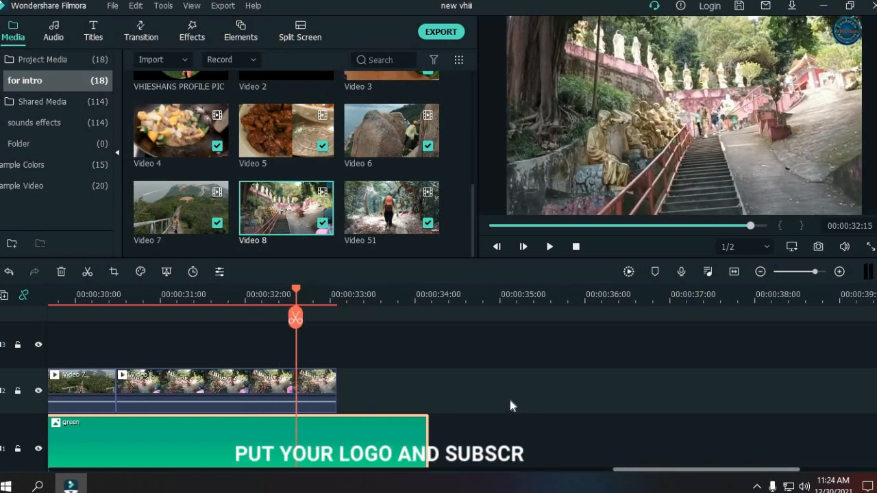
scroll(366, 166, up, 10)
scroll(365, 163, down, 5)
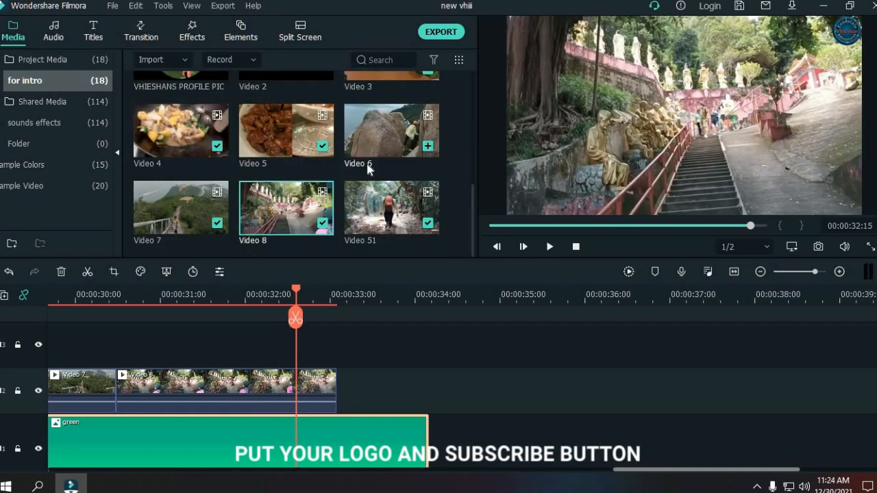
scroll(282, 189, up, 5)
scroll(281, 189, down, 3)
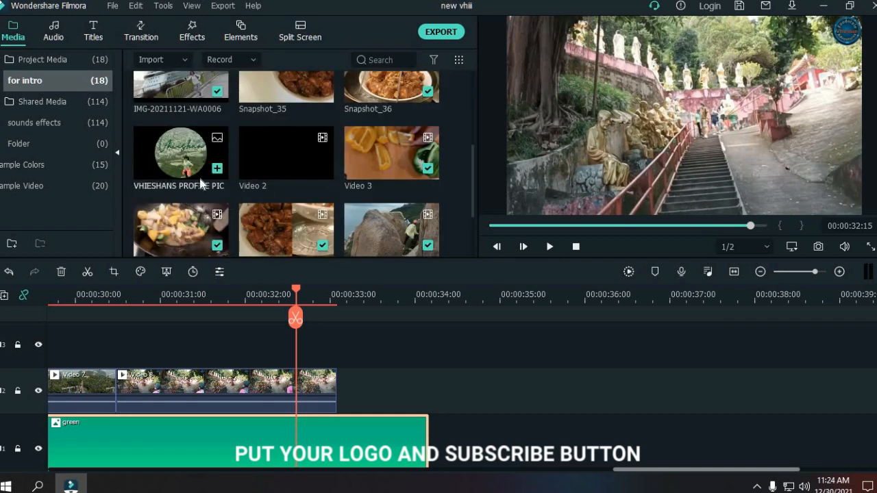
drag(199, 174, 339, 343)
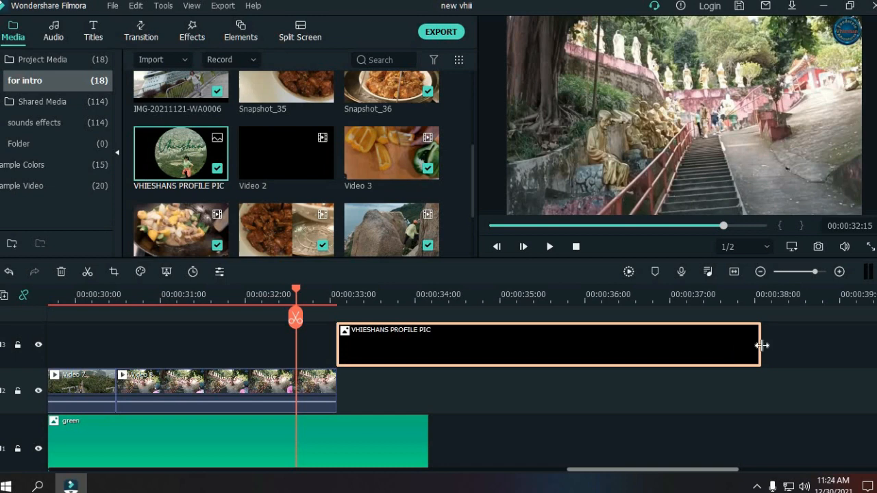
drag(762, 345, 451, 345)
Add the subscribe button clip final_6152eb5a3eed2900a3dfe1ef_608979 directly after Video 8 on track 2.
scroll(279, 157, down, 3)
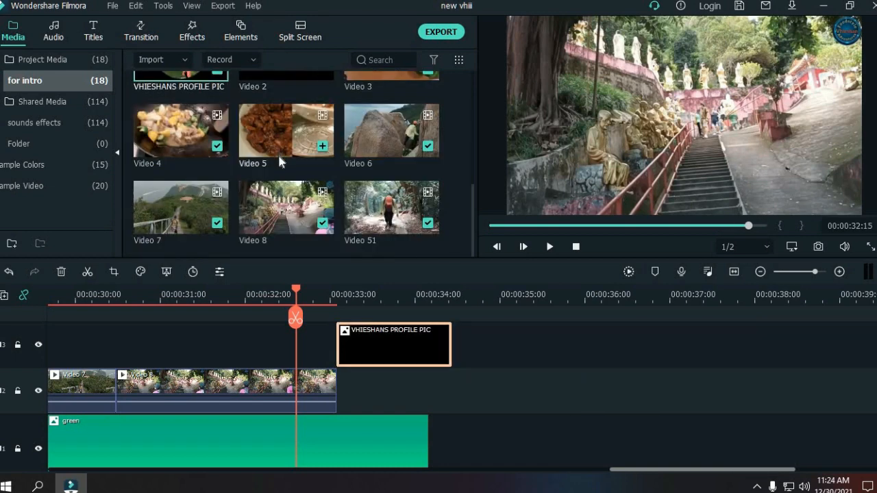
scroll(279, 158, up, 6)
drag(209, 205, 340, 393)
Extend the green background on track 1 and the profile picture on track 3 to the end of the subscribe clip.
click(799, 272)
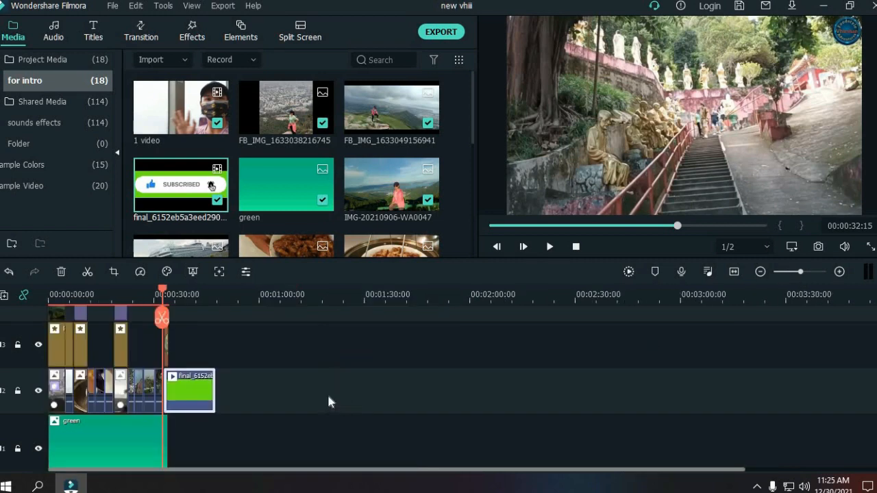
click(809, 271)
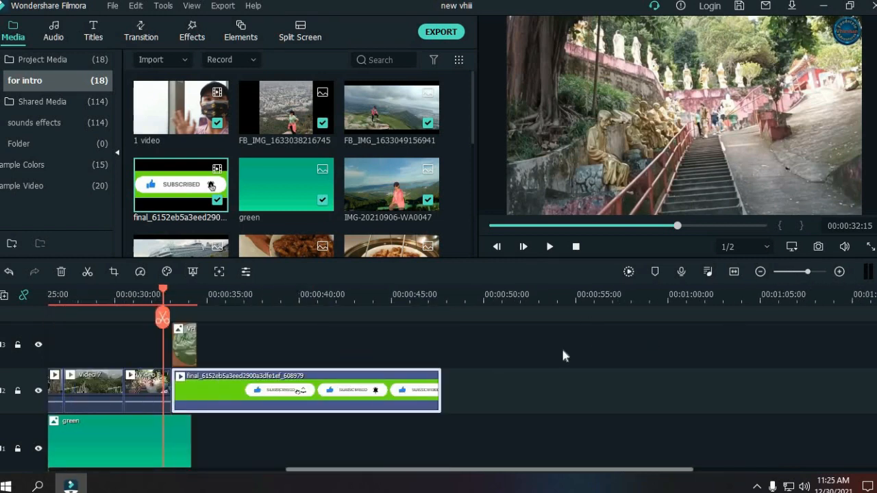
click(189, 452)
drag(191, 456, 444, 459)
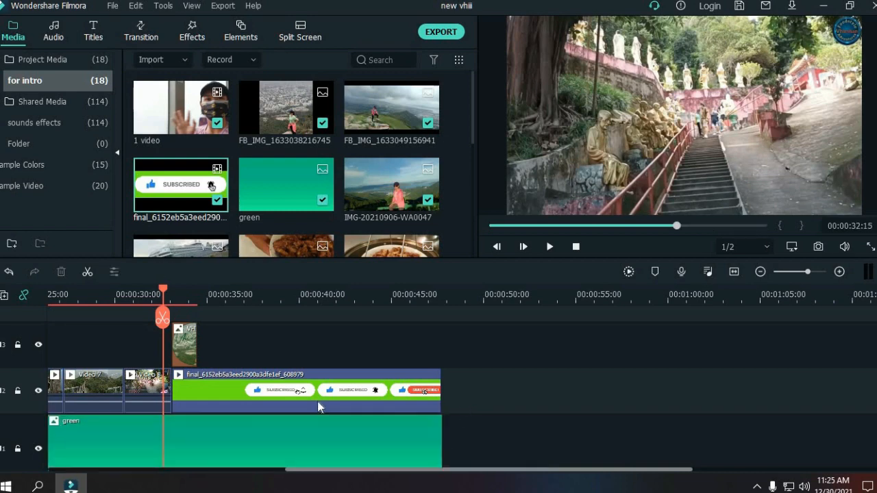
click(197, 385)
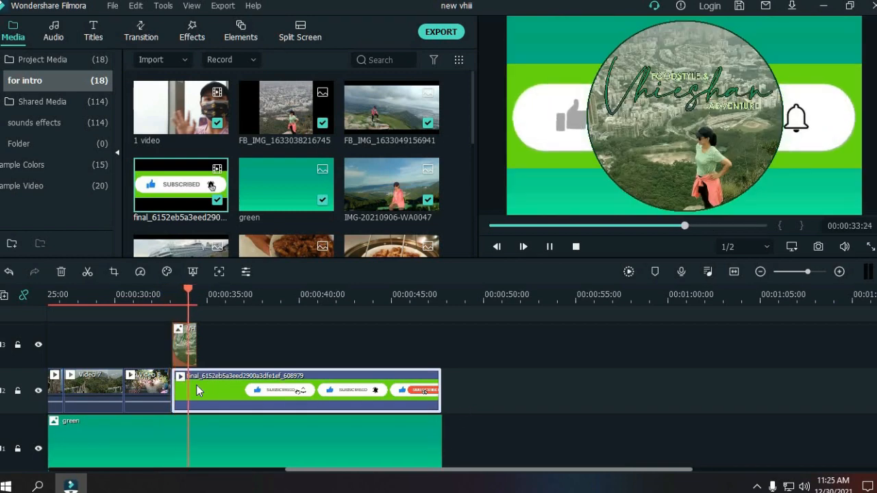
drag(191, 348, 440, 346)
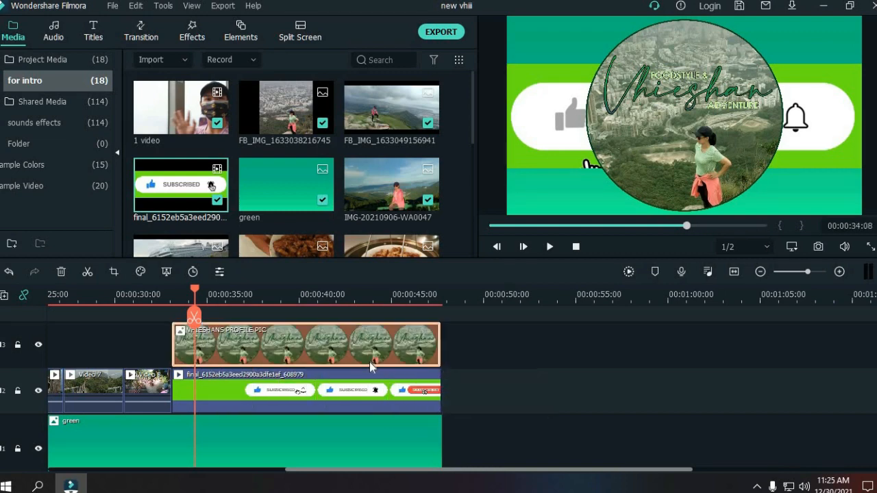
Shrink the profile picture to a small circle in the frame, then shrink the subscribe clip and centre it beneath the picture.
click(631, 145)
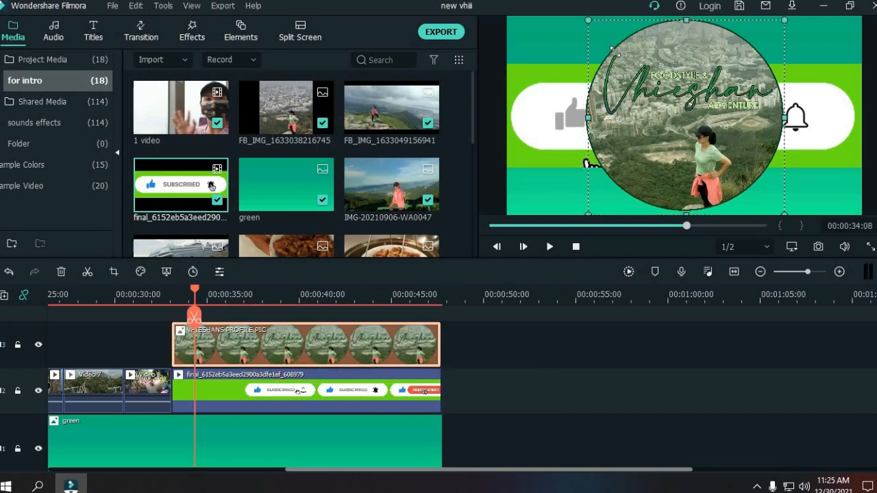
drag(612, 49, 678, 49)
double_click(373, 394)
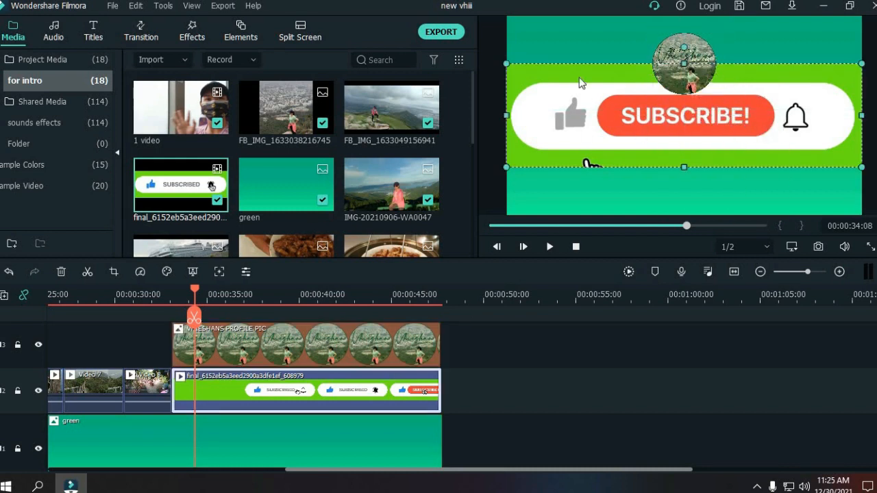
drag(507, 63, 641, 146)
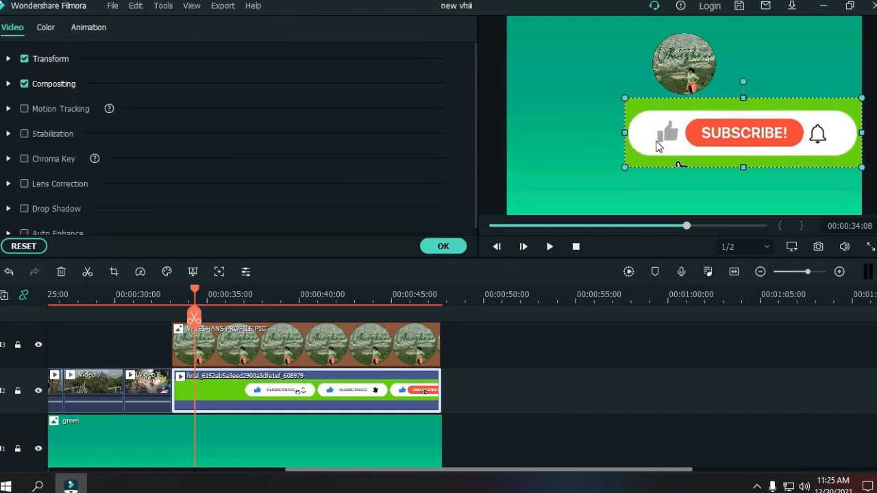
drag(700, 135, 637, 146)
drag(561, 110, 666, 133)
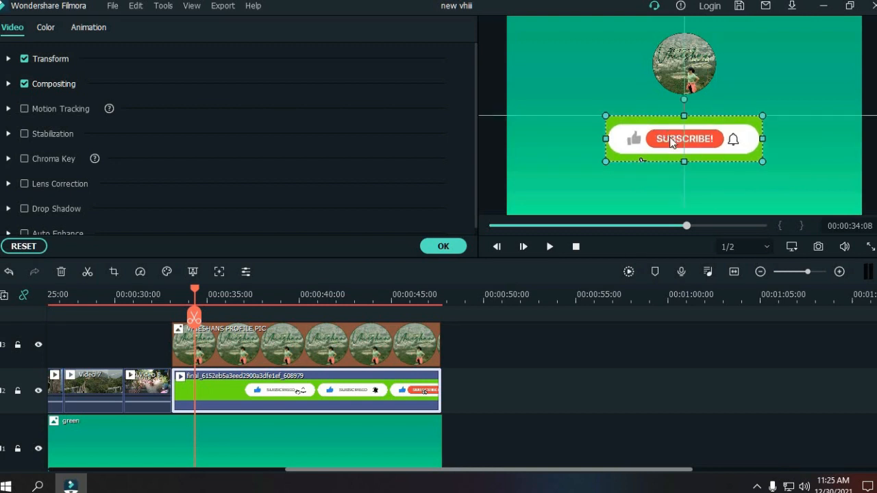
Move the profile picture down close above the subscribe button, reduce it slightly and centre it horizontally.
click(685, 76)
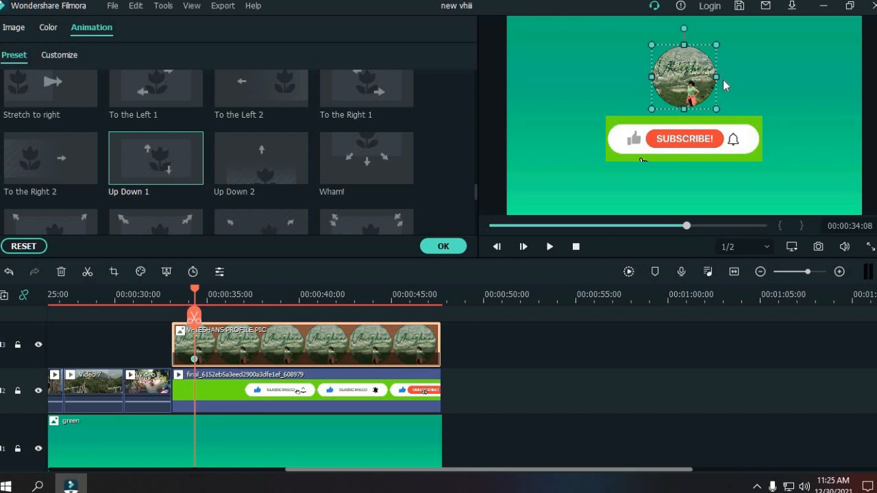
drag(713, 50, 713, 64)
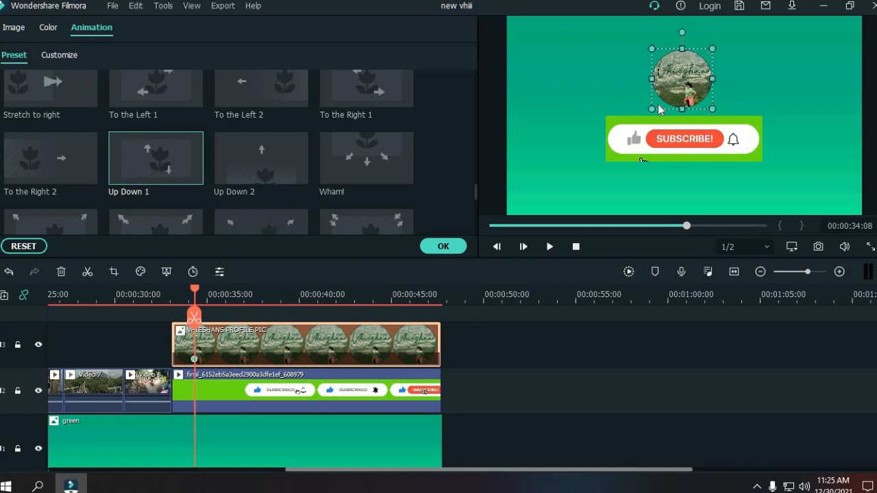
drag(654, 108, 656, 106)
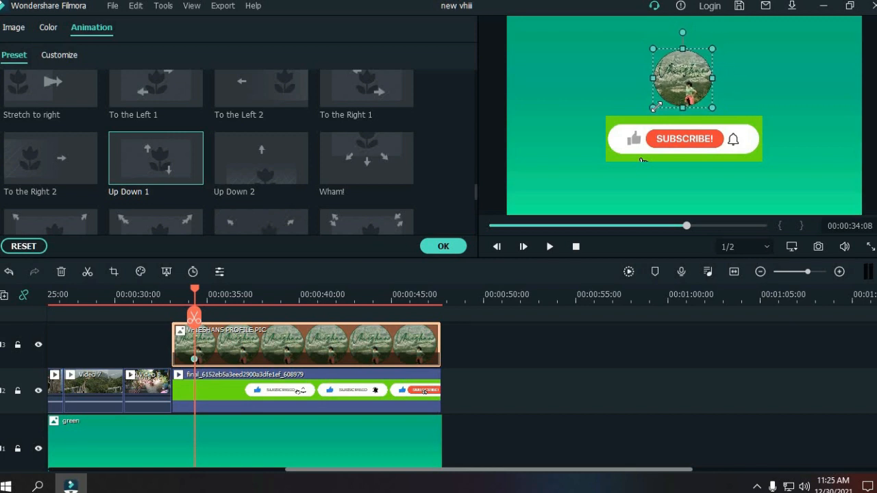
drag(682, 80, 680, 80)
Remove the subscribe clip's green backdrop with Chroma Key, keeping offset 0 and tolerance 50, and apply the settings.
click(718, 152)
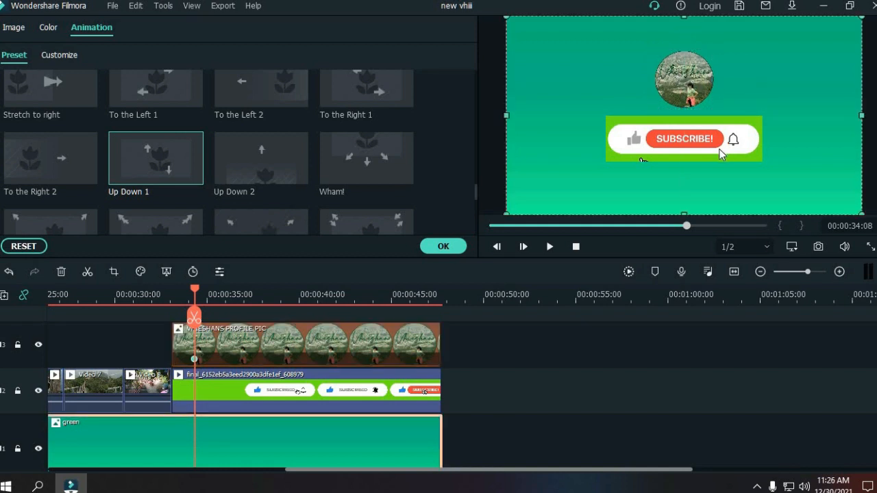
click(24, 159)
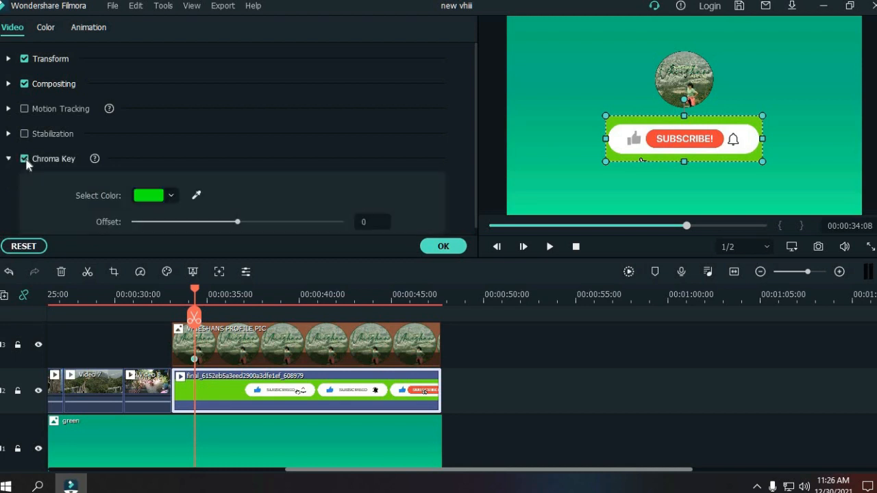
scroll(243, 207, down, 2)
drag(237, 88, 237, 87)
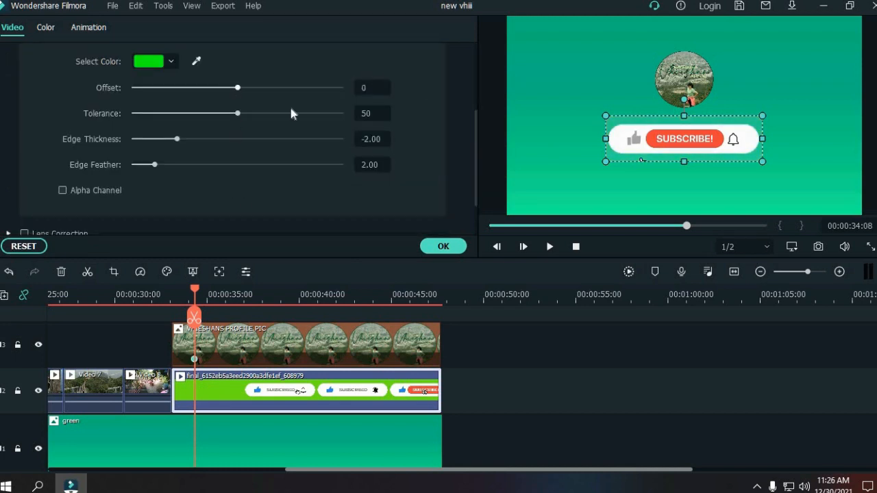
click(443, 246)
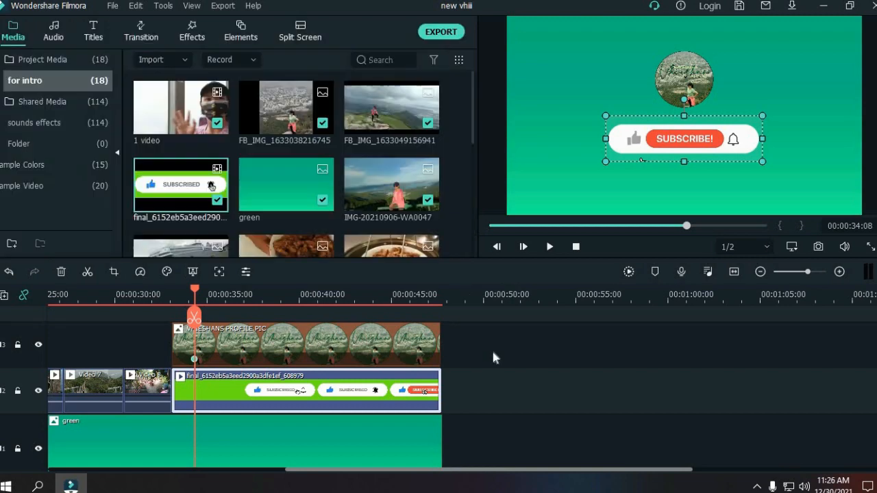
Browse the animation presets for the profile picture on track 3.
double_click(368, 335)
scroll(220, 160, up, 10)
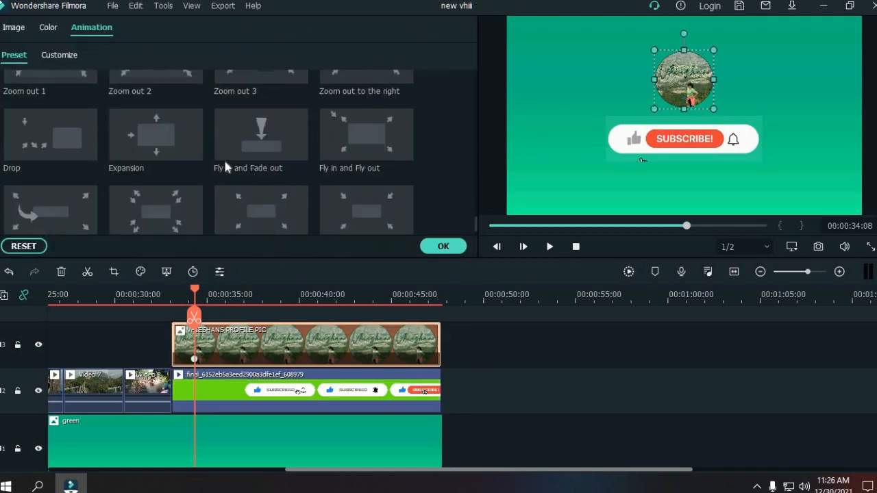
scroll(224, 158, down, 7)
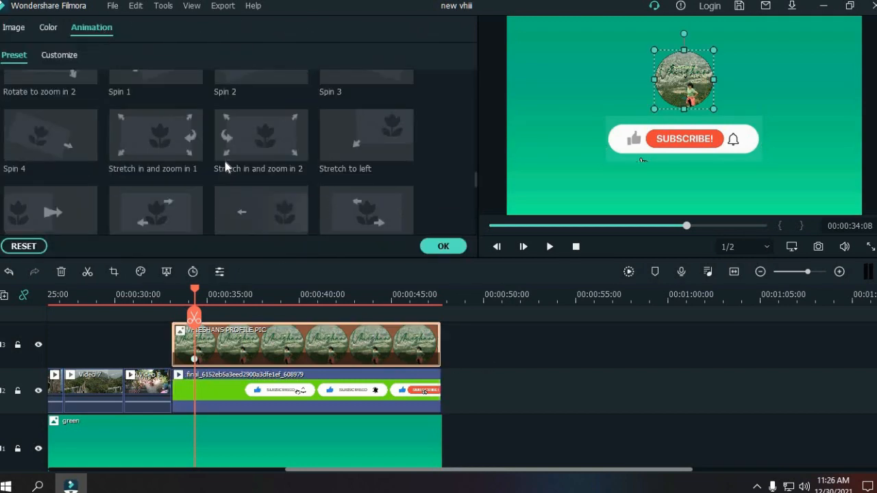
scroll(224, 158, up, 5)
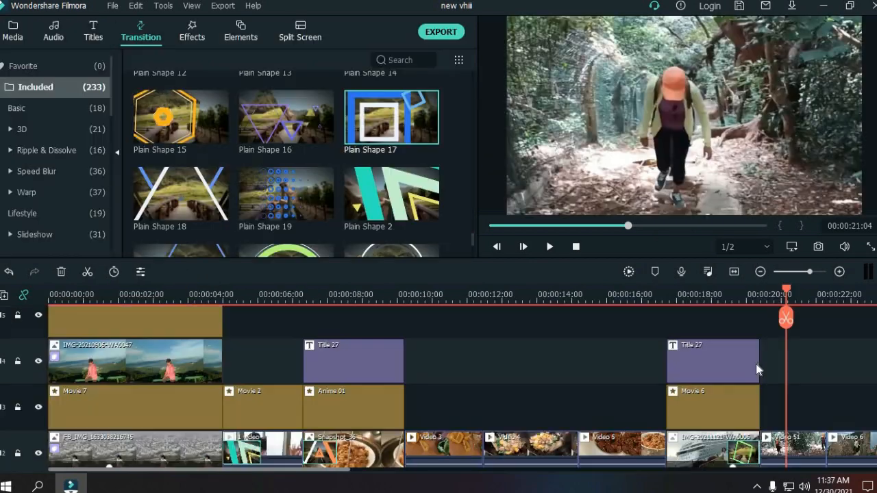
Shorten the Title 27 above the cruise ship picture to end slightly before the Movie 6 effect, and play back the following clips.
click(756, 365)
drag(759, 366, 751, 366)
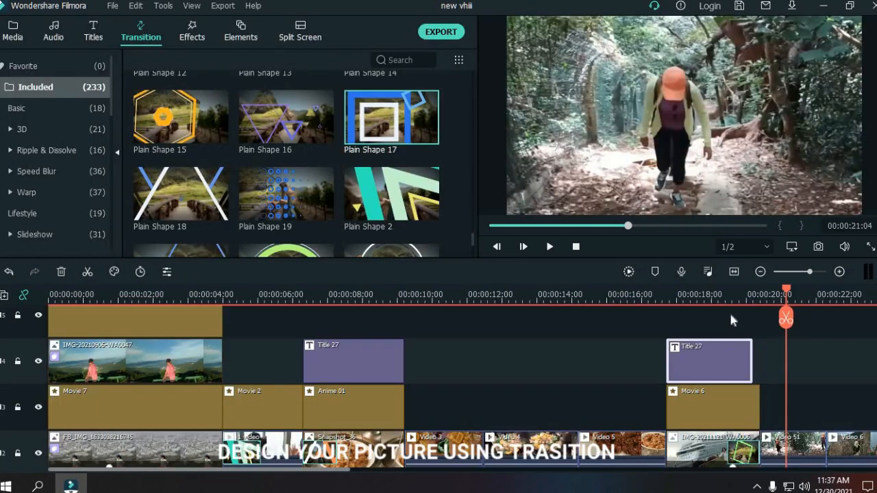
click(724, 299)
key(space)
scroll(696, 369, down, 1)
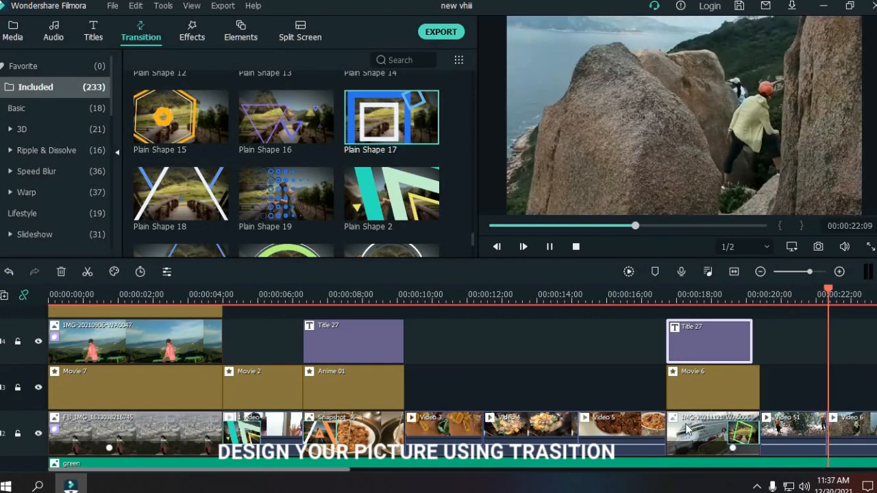
drag(348, 470, 373, 472)
scroll(385, 439, down, 1)
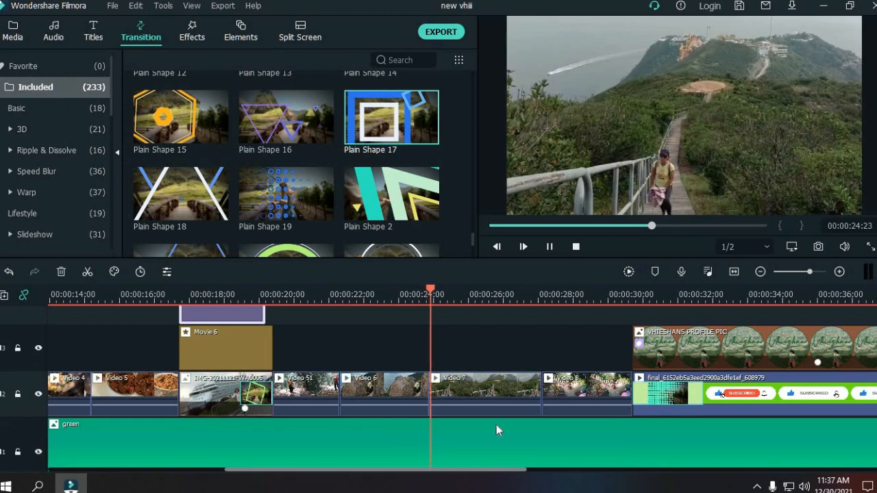
Split the green background at 00:00:40:00, just past the end of the subscribe clip, and delete the excess part.
drag(517, 475, 539, 476)
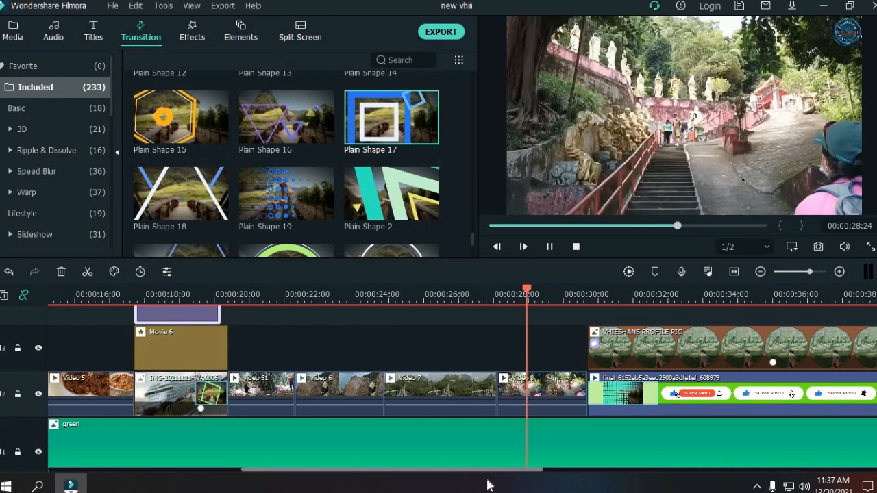
drag(539, 472, 593, 480)
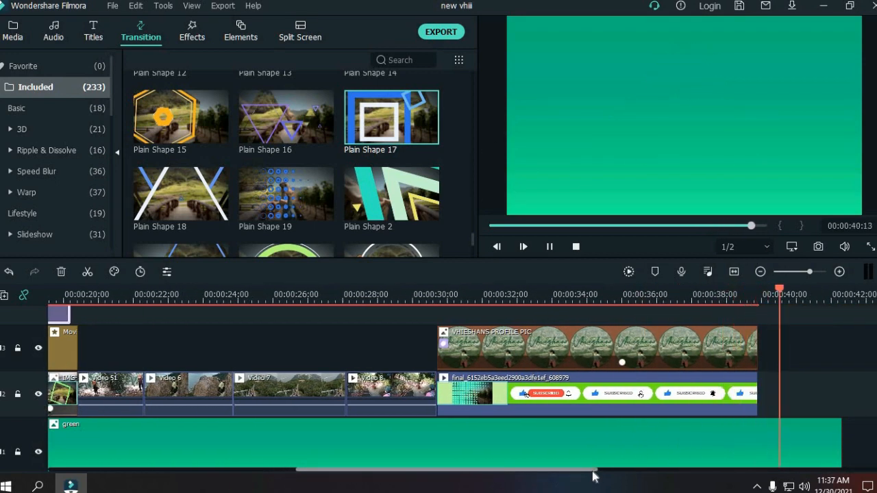
key(space)
click(762, 300)
click(781, 444)
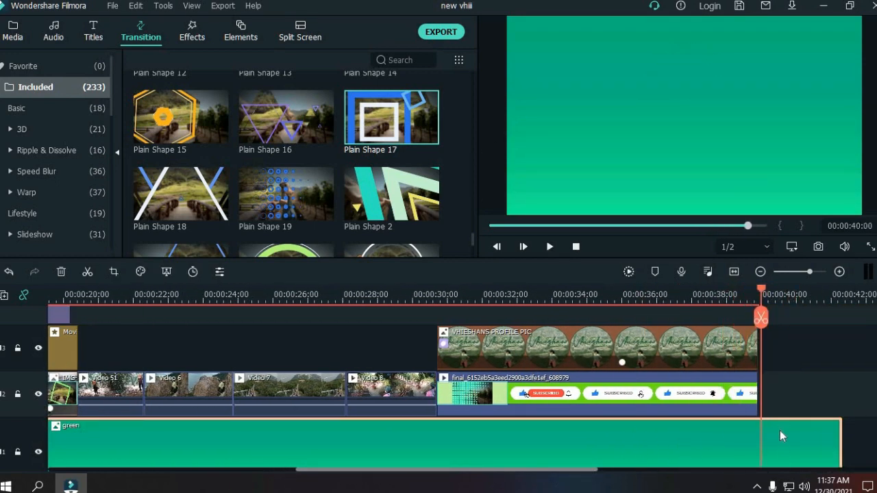
right_click(786, 441)
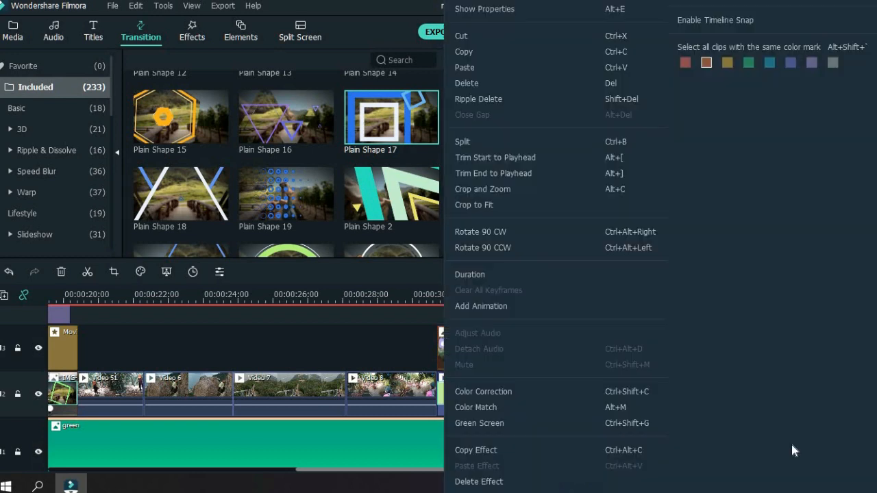
click(506, 144)
click(61, 272)
Play the intro from the beginning, delete the transition on the Snapshot_36 food picture, and replay that section.
drag(431, 470, 183, 470)
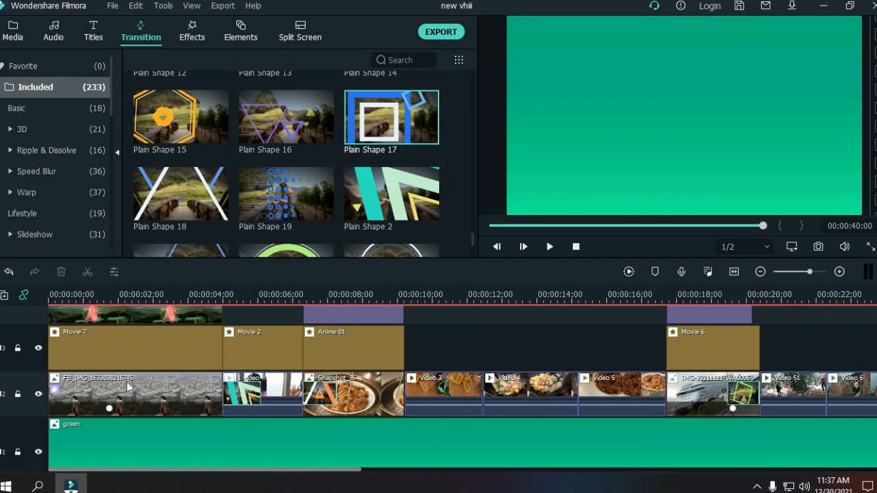
scroll(274, 384, down, 2)
scroll(653, 417, up, 1)
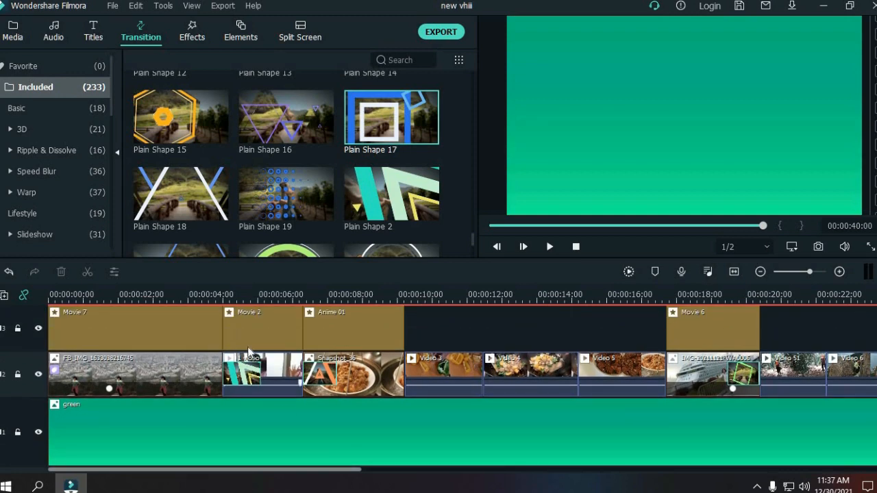
click(549, 246)
scroll(597, 320, up, 1)
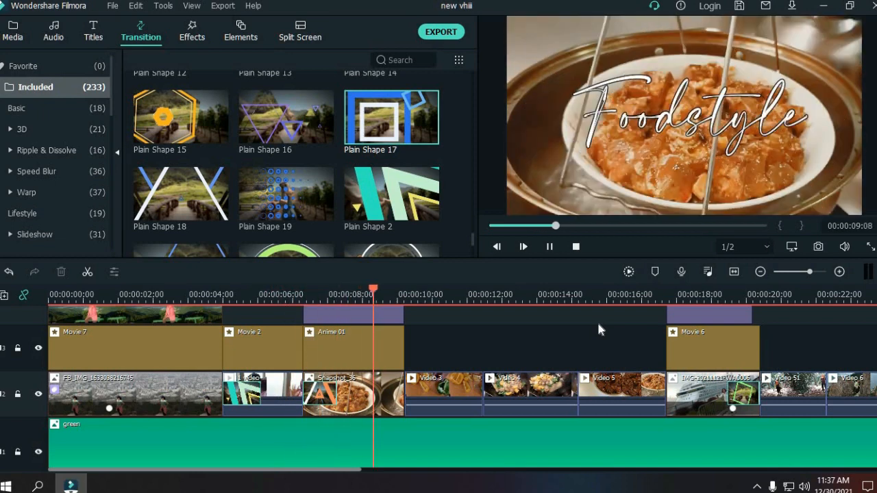
click(324, 400)
right_click(322, 403)
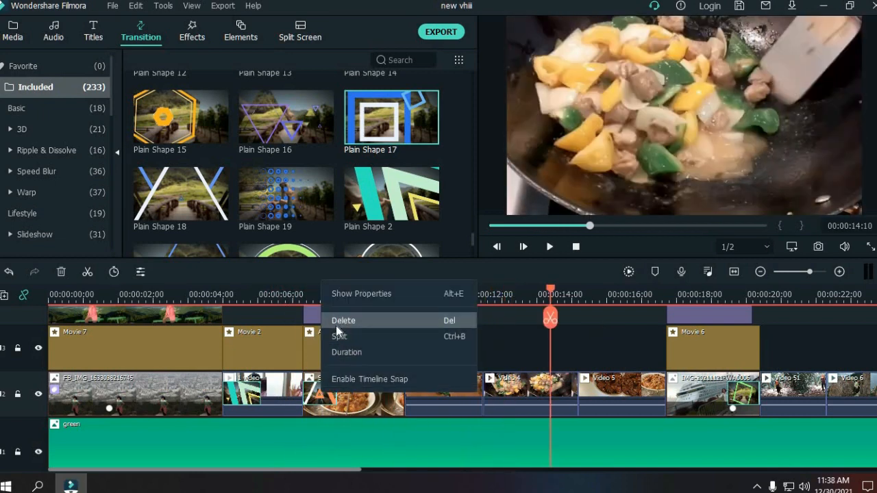
click(335, 325)
click(266, 296)
key(space)
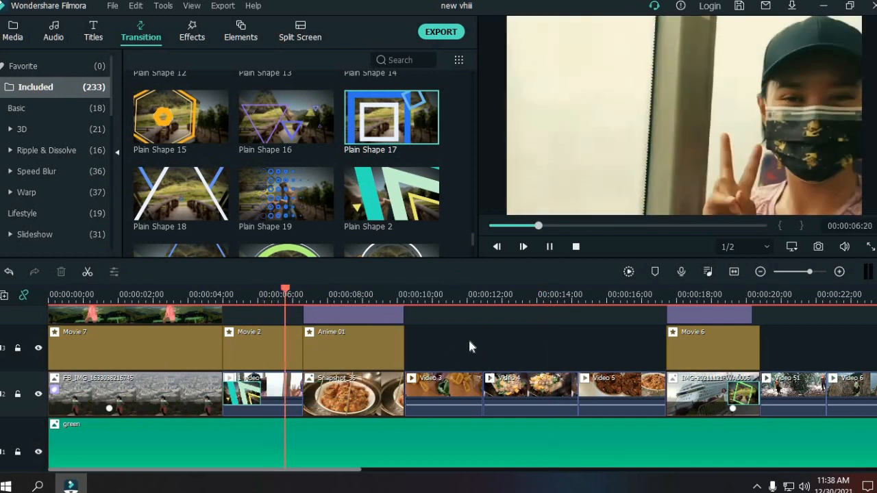
Delete the transition on the cruise ship picture and play back through the following hiking clips.
drag(354, 472, 426, 474)
right_click(575, 394)
click(438, 323)
key(space)
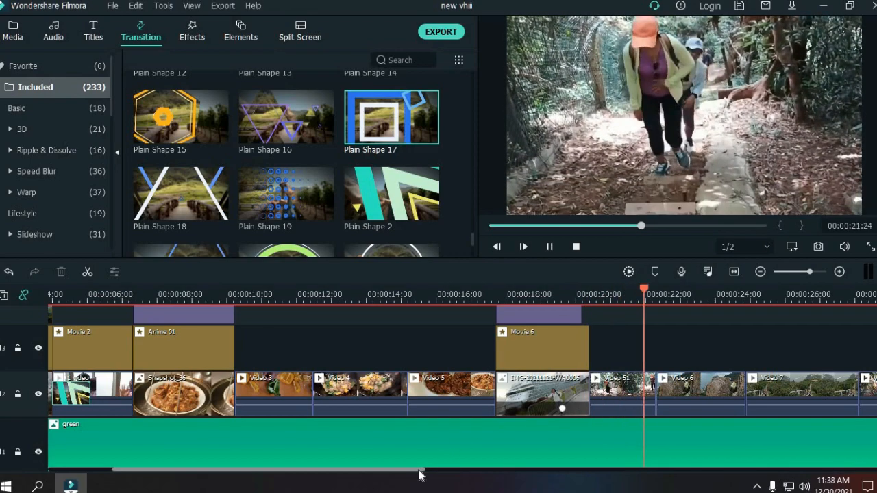
drag(418, 472, 463, 472)
key(space)
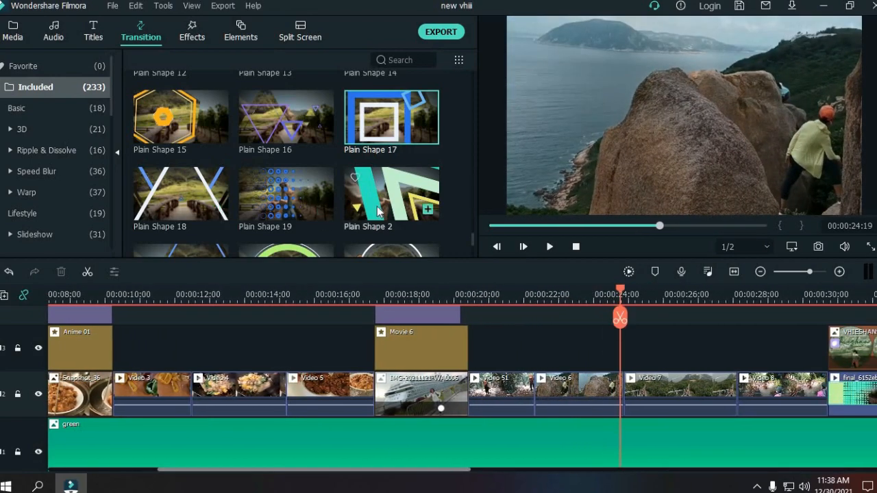
Add the Plain Shape 6 transition to the end of the cruise ship picture and preview it.
scroll(319, 214, down, 2)
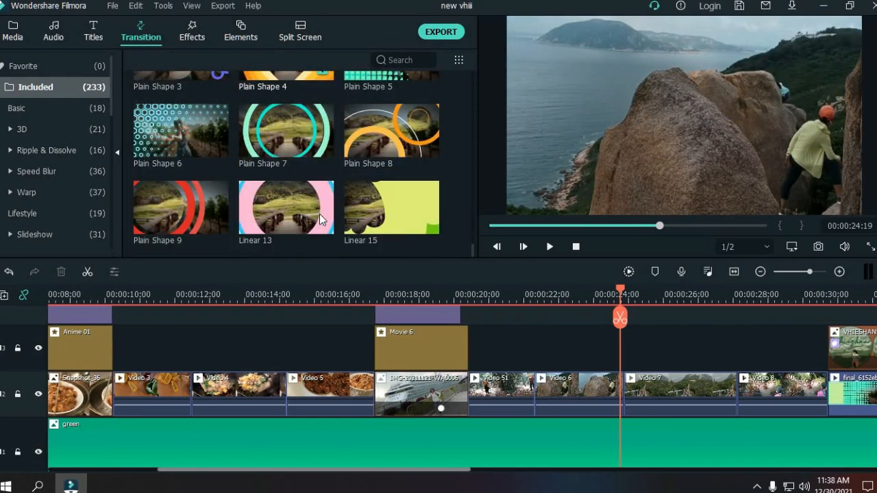
drag(216, 145, 421, 398)
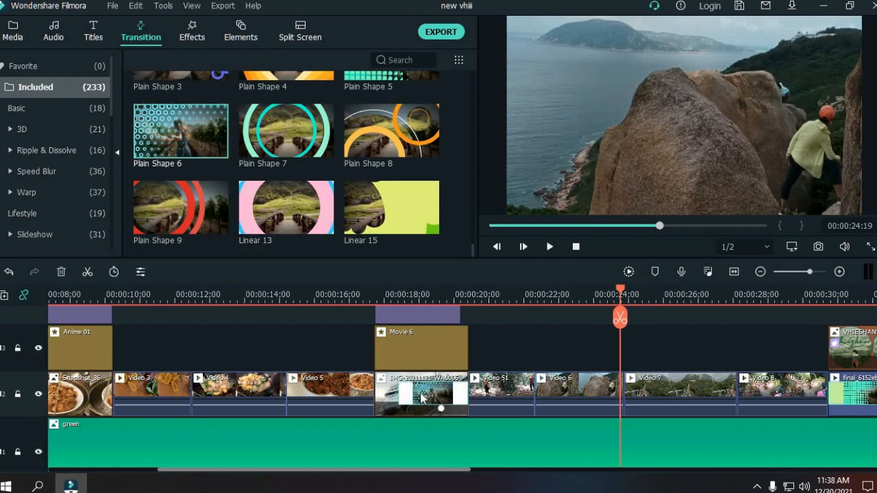
click(362, 298)
key(space)
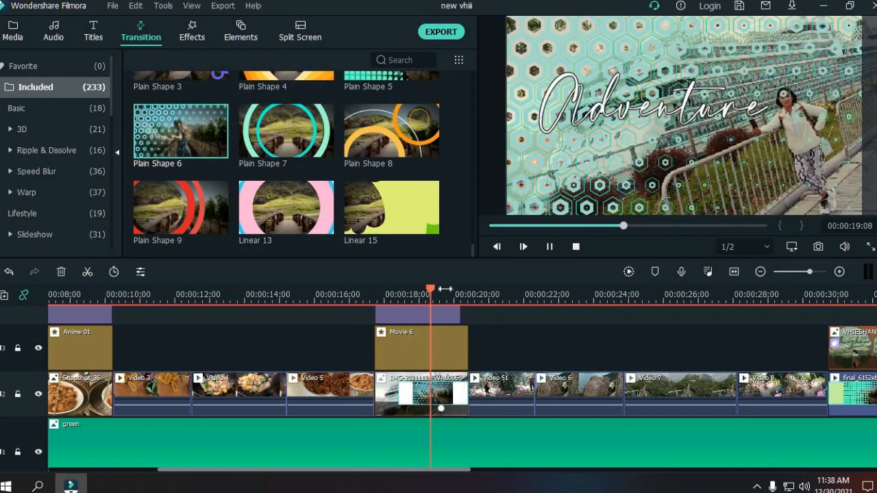
key(space)
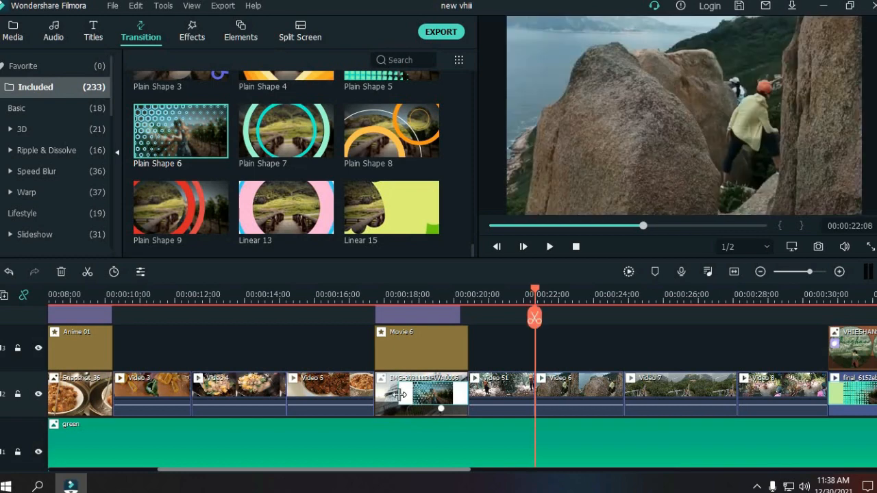
Shorten the Plain Shape 6 transition on the cruise ship picture to less than half its length and preview it.
drag(438, 396, 439, 397)
click(360, 297)
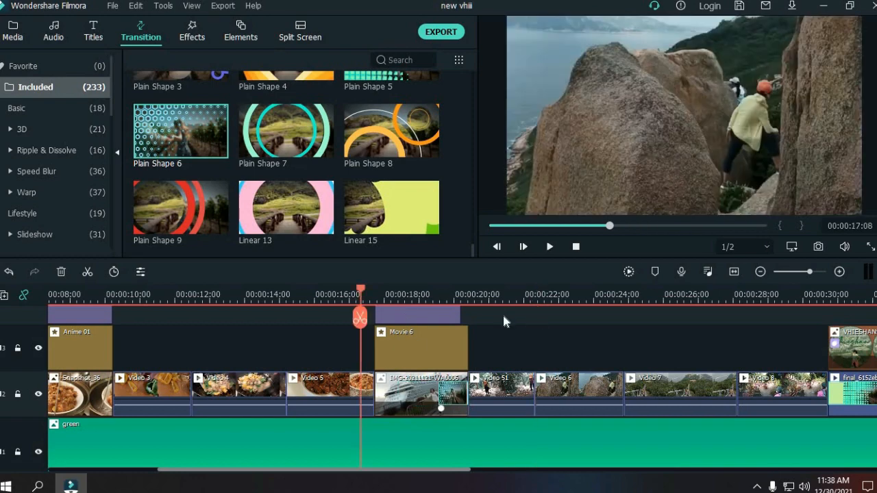
key(space)
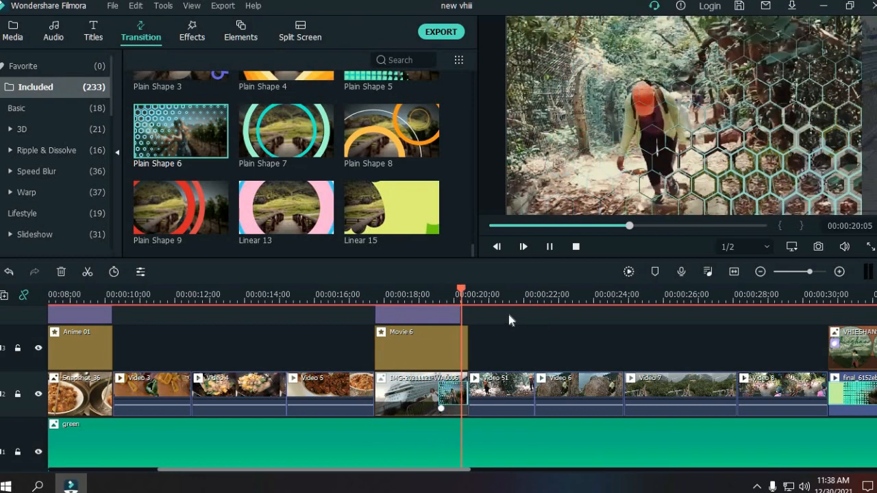
drag(438, 470, 349, 470)
key(space)
Add a short Plain Shape 19 transition to the end of the Snapshot_36 food picture and preview it.
scroll(322, 161, up, 8)
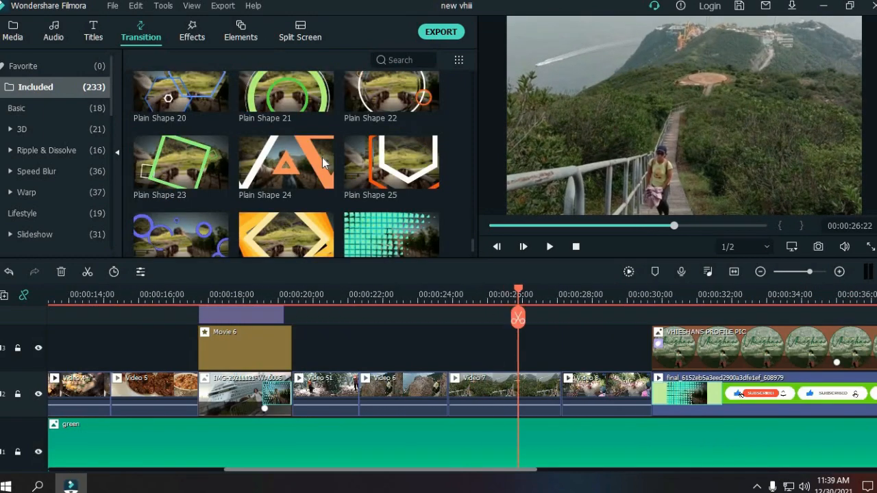
scroll(322, 153, down, 5)
drag(251, 470, 132, 472)
drag(319, 207, 191, 392)
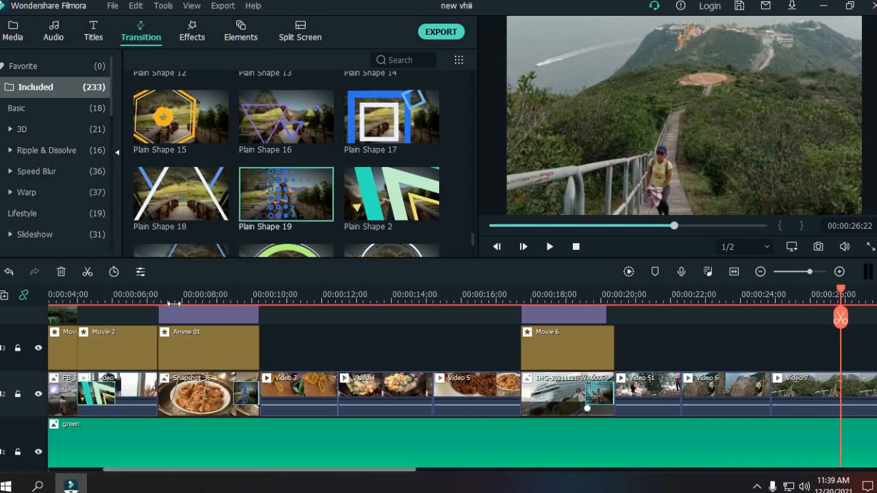
click(146, 303)
key(space)
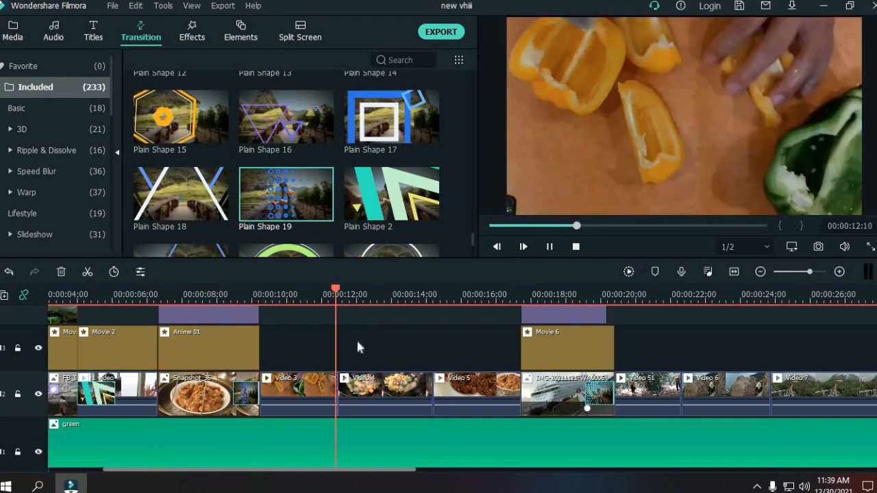
Play back the food and adventure sections to review the new transitions between the pictures and clips.
scroll(288, 185, down, 3)
scroll(287, 185, up, 6)
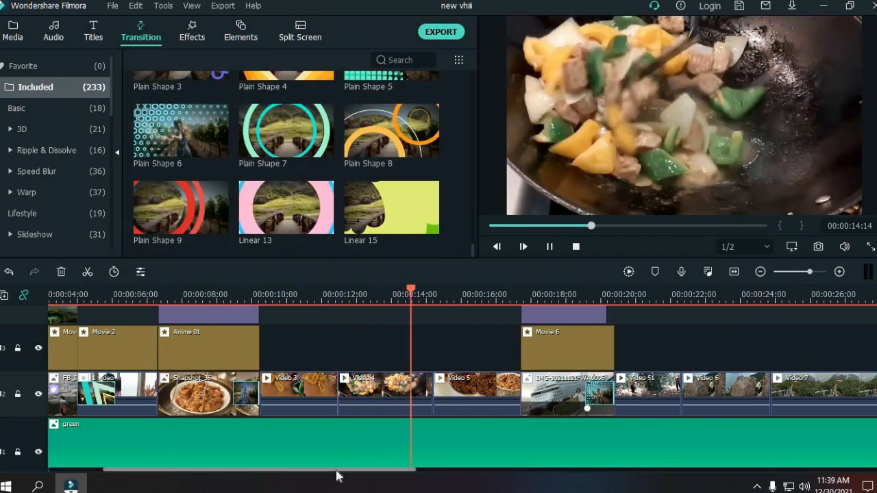
drag(331, 475, 351, 474)
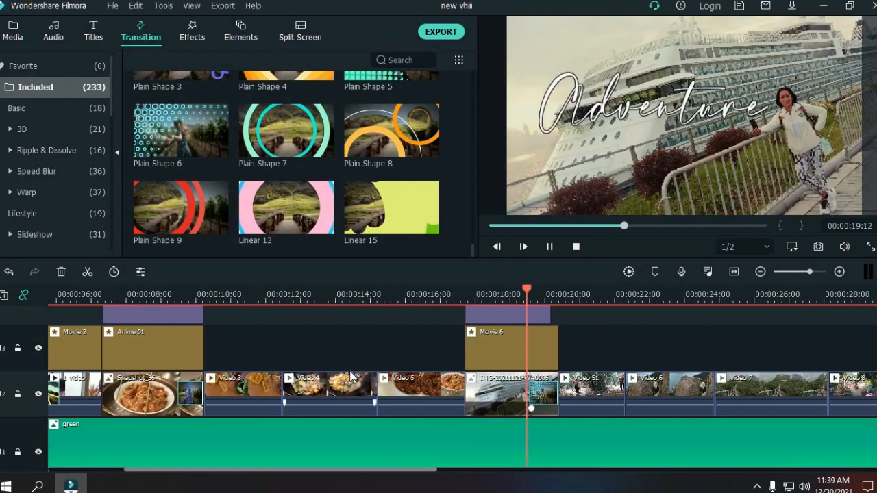
key(space)
click(441, 300)
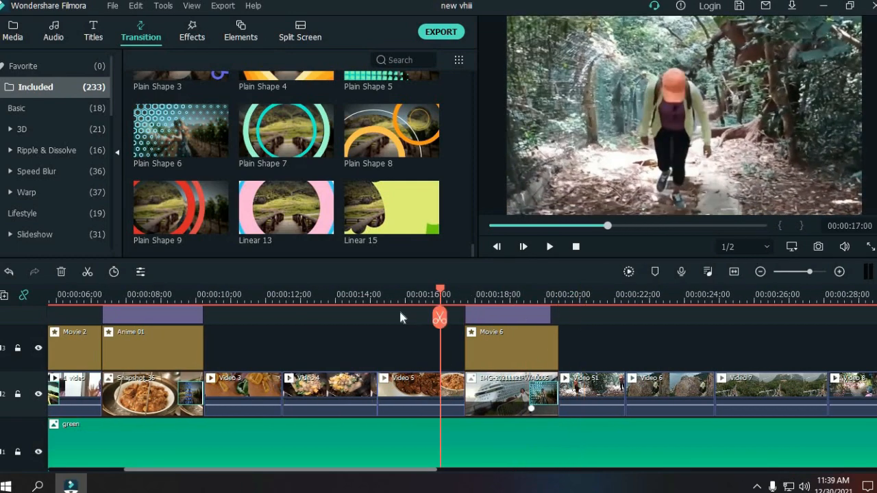
key(space)
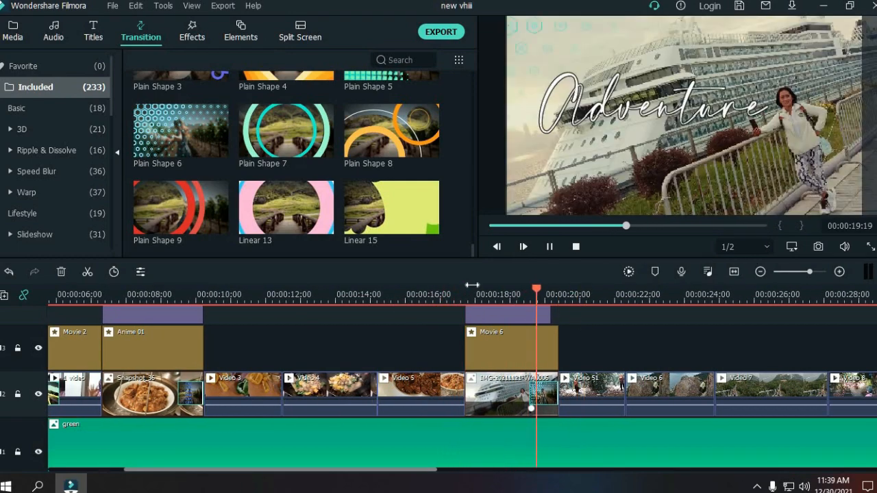
drag(428, 472, 365, 472)
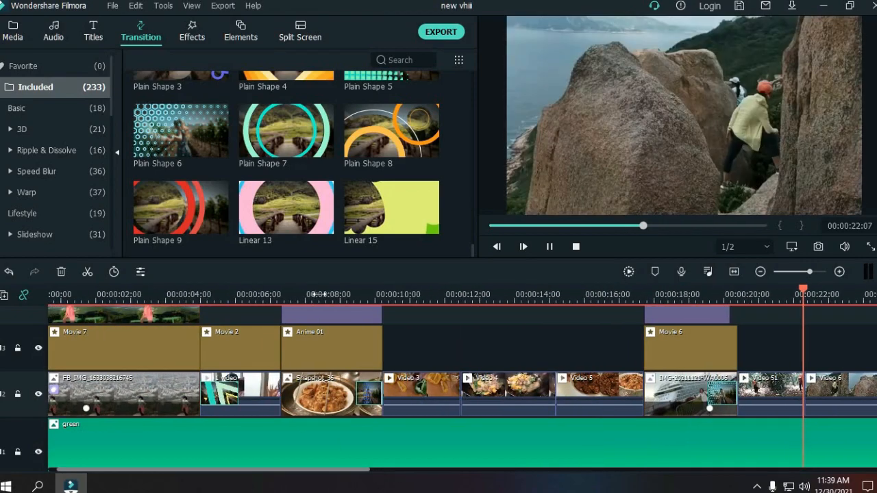
click(267, 295)
key(space)
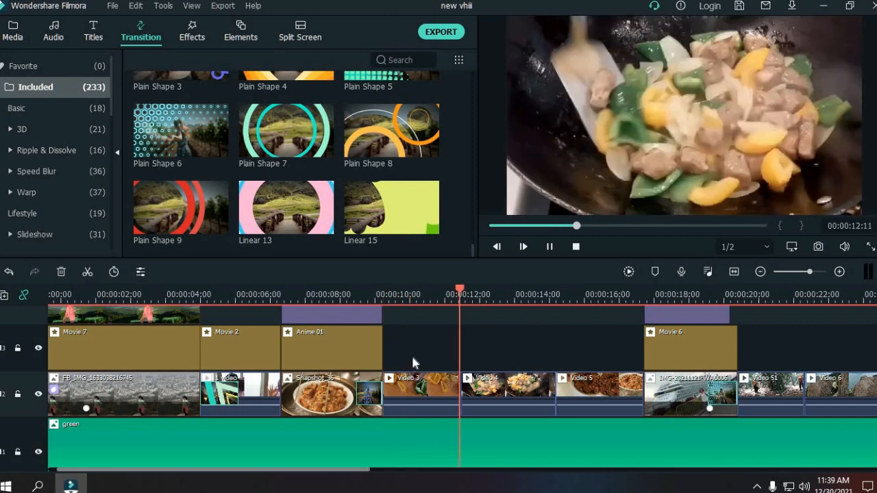
Shorten the Foodstyle title to end before the Snapshot_36 picture's transition, and replay the food section.
scroll(404, 353, up, 2)
drag(382, 359, 367, 356)
scroll(478, 359, down, 2)
key(space)
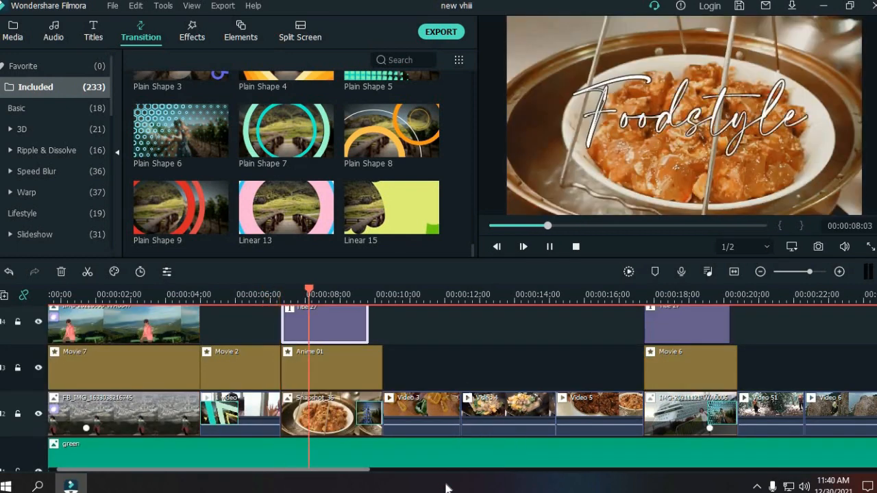
key(space)
mouse_move(640, 124)
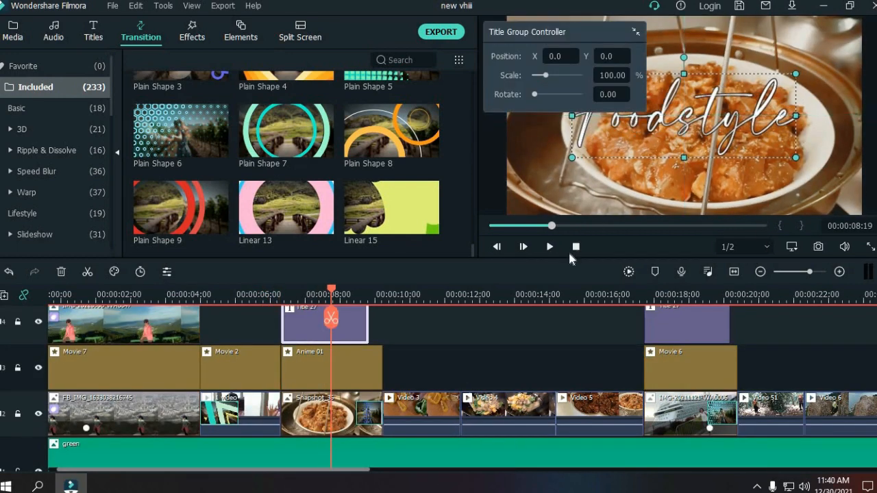
click(444, 342)
click(465, 366)
key(space)
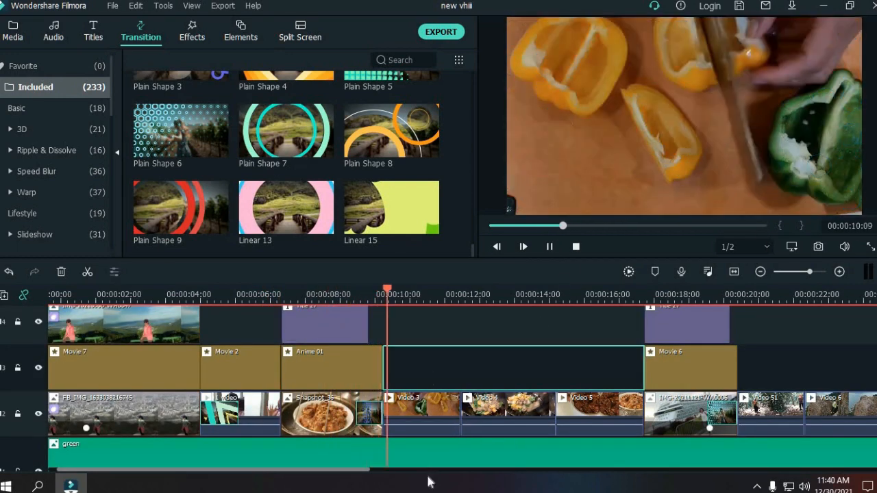
Play to the subscribe clip, move its opening transition onto the end of Video 8, shorten it, and replay the ending.
drag(368, 472, 414, 476)
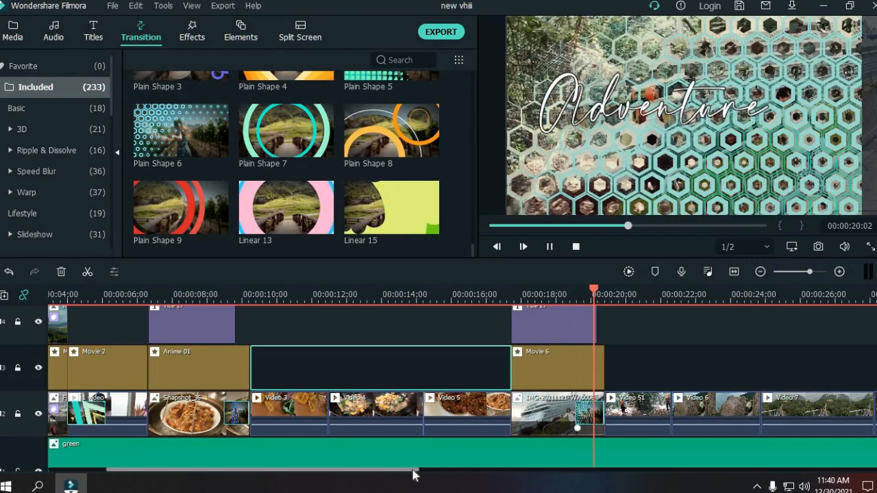
drag(439, 480, 540, 476)
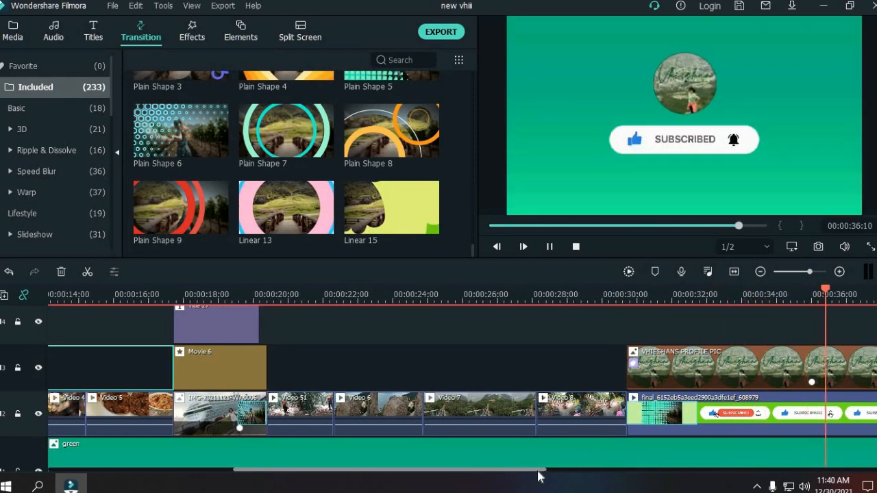
drag(643, 416, 617, 420)
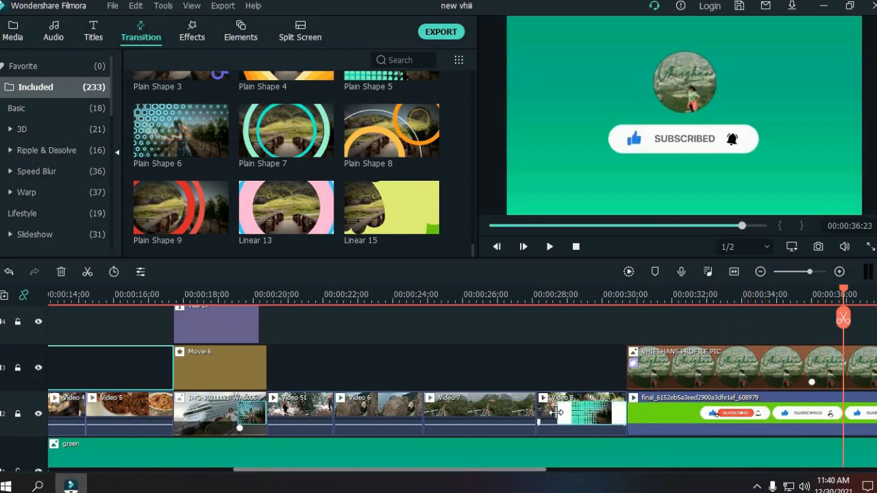
click(575, 296)
key(space)
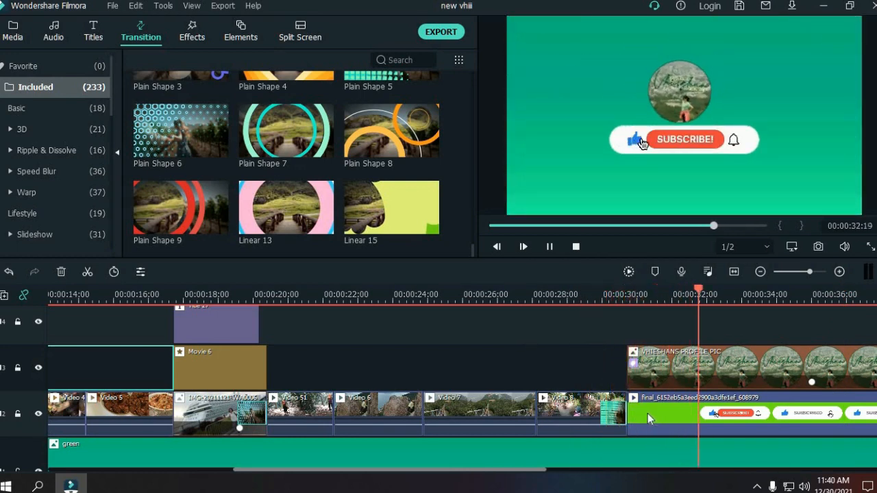
Move the profile picture clip slightly earlier on track 3 so it starts over the end of Video 8, and replay the ending.
drag(635, 377, 598, 375)
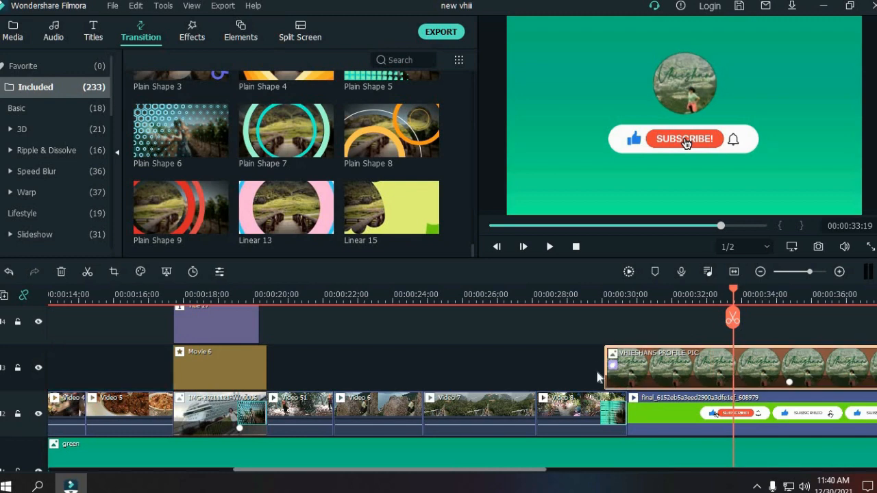
click(580, 309)
key(space)
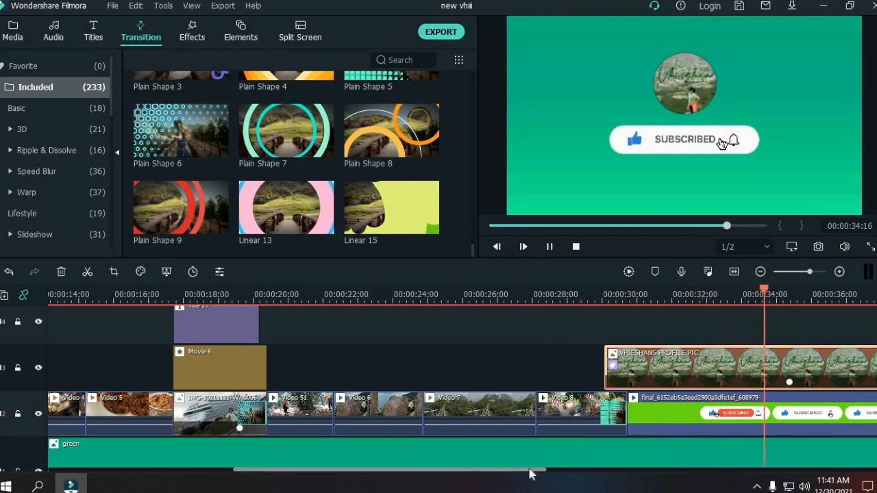
Extend the profile picture clip on track 3 to end with the subscribe clip at 00:00:39:23, and replay the ending.
drag(533, 470, 655, 472)
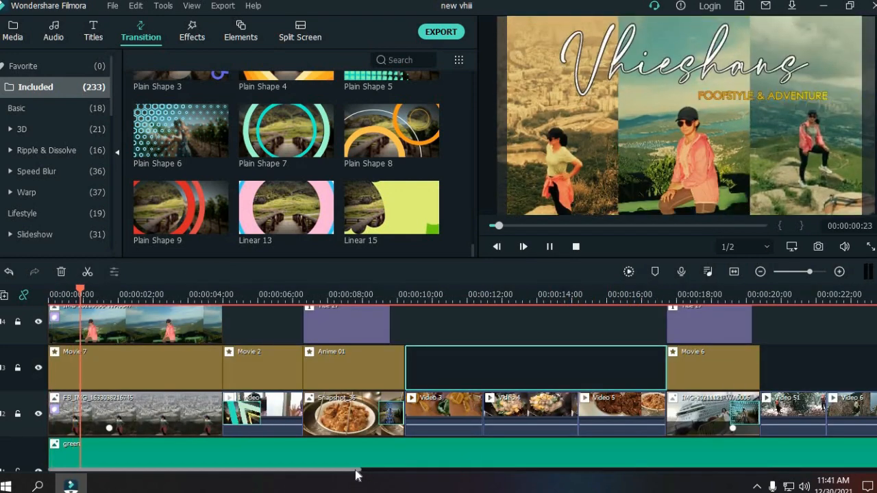
drag(358, 470, 689, 470)
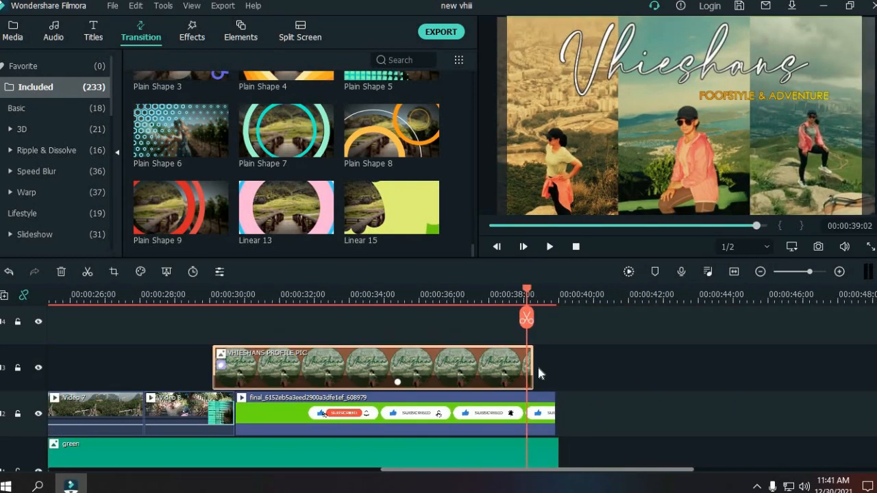
drag(532, 368, 594, 373)
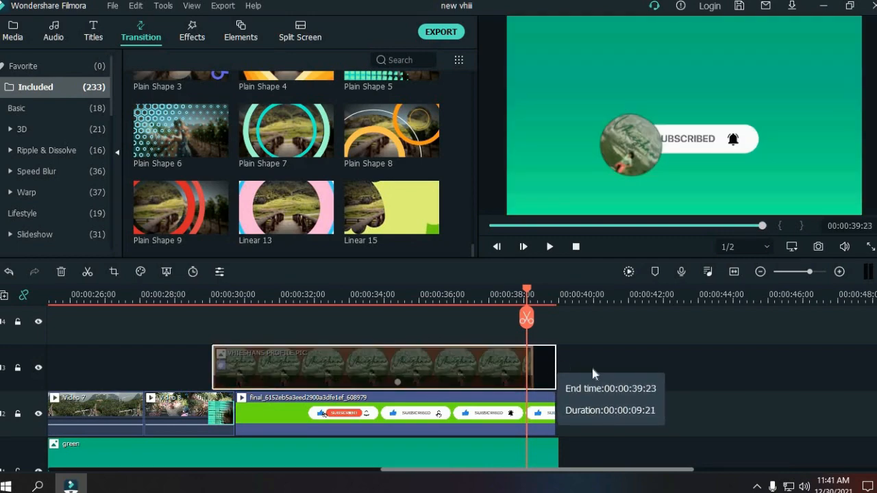
click(176, 296)
key(space)
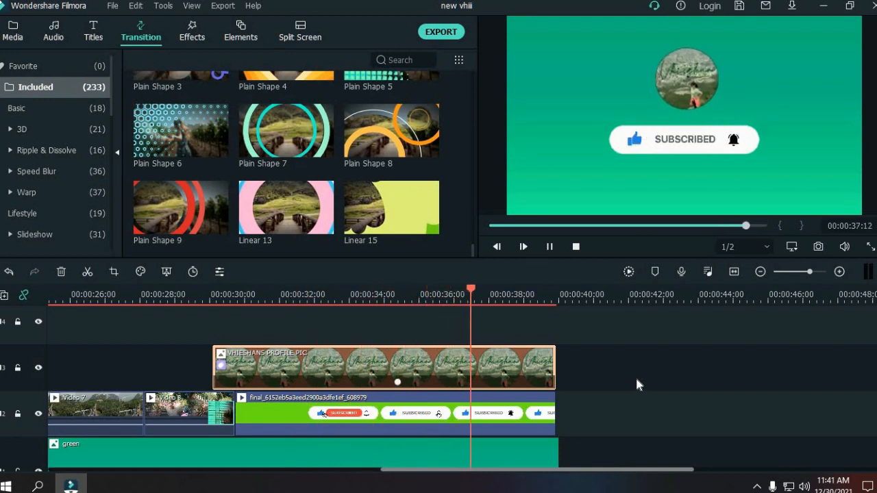
scroll(623, 404, down, 1)
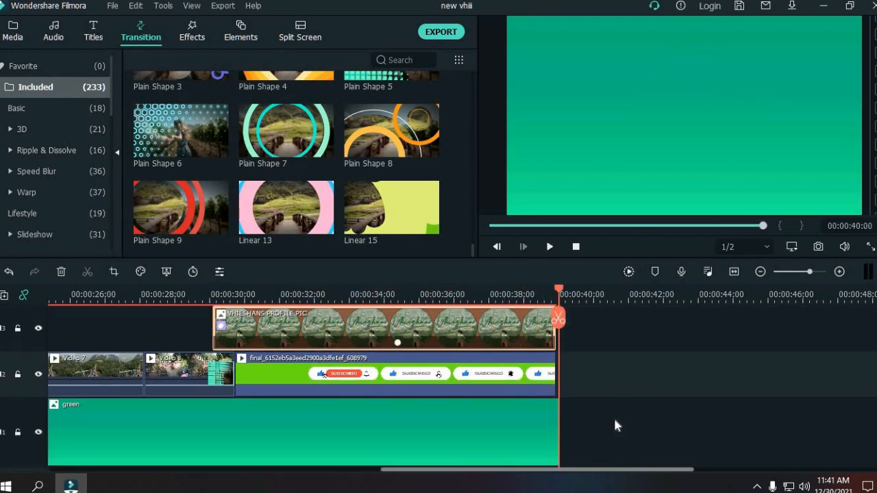
Find the Computer Keyboard 01 sound effect in the audio library and place it at the start of audio track 1.
drag(559, 428, 89, 439)
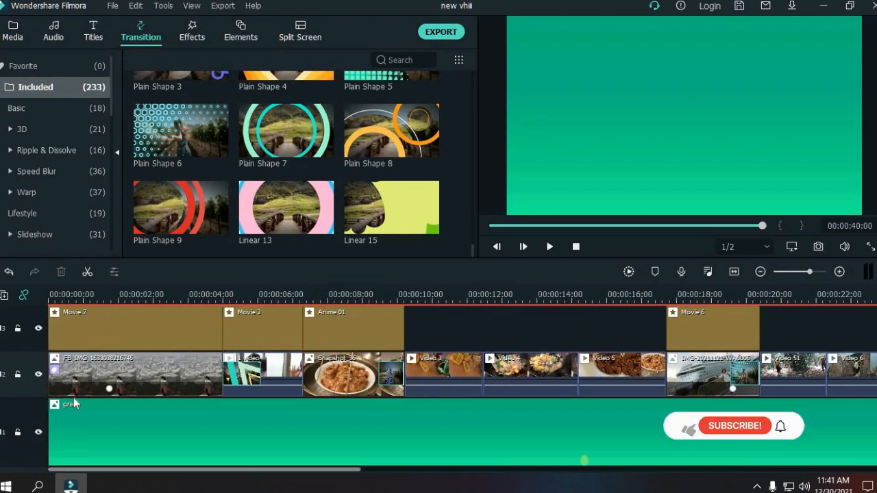
scroll(74, 402, down, 1)
click(54, 32)
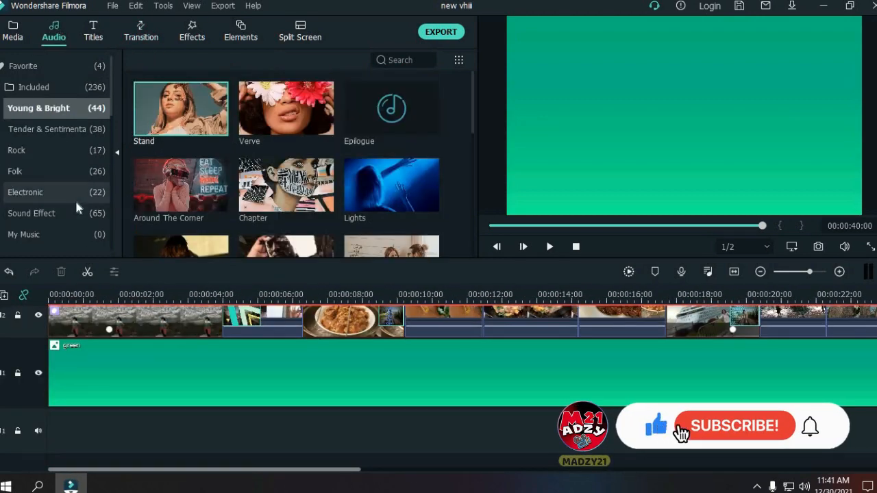
scroll(51, 206, down, 1)
click(47, 150)
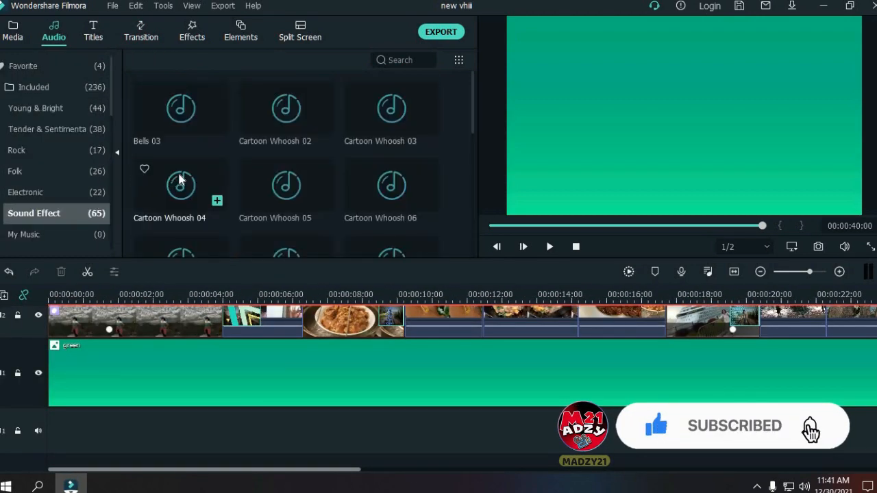
scroll(205, 144, down, 3)
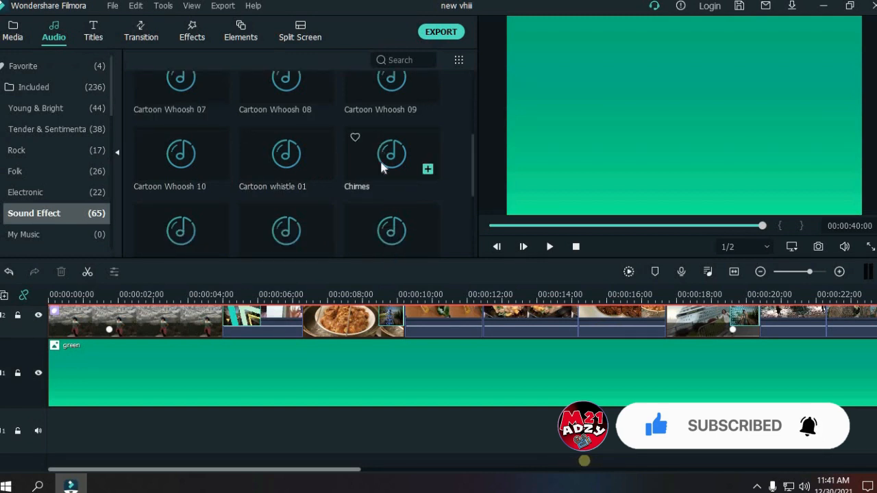
scroll(361, 193, down, 5)
scroll(361, 198, up, 2)
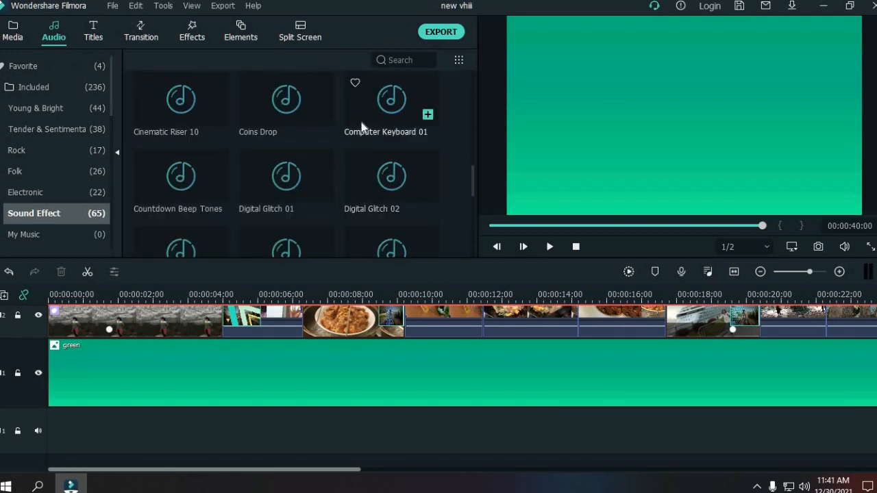
drag(361, 128, 76, 419)
Play the intro from the beginning to review the sound effects and the Stand music on the audio tracks.
click(51, 299)
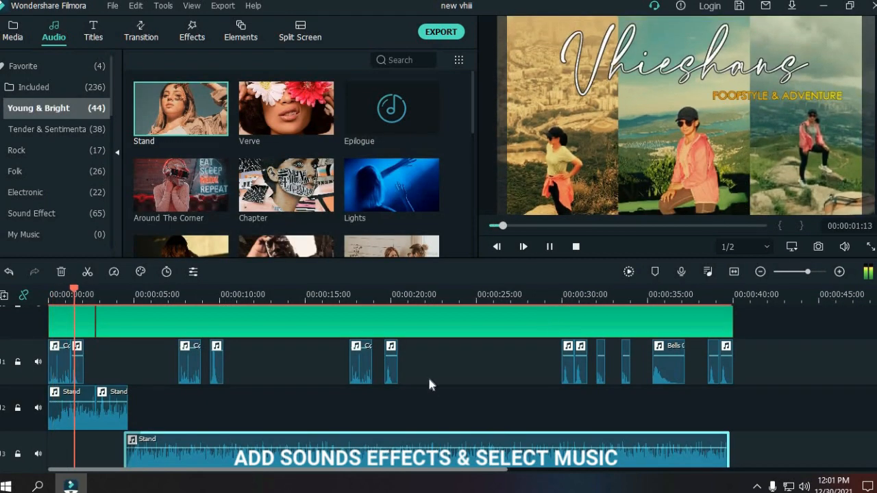
click(446, 409)
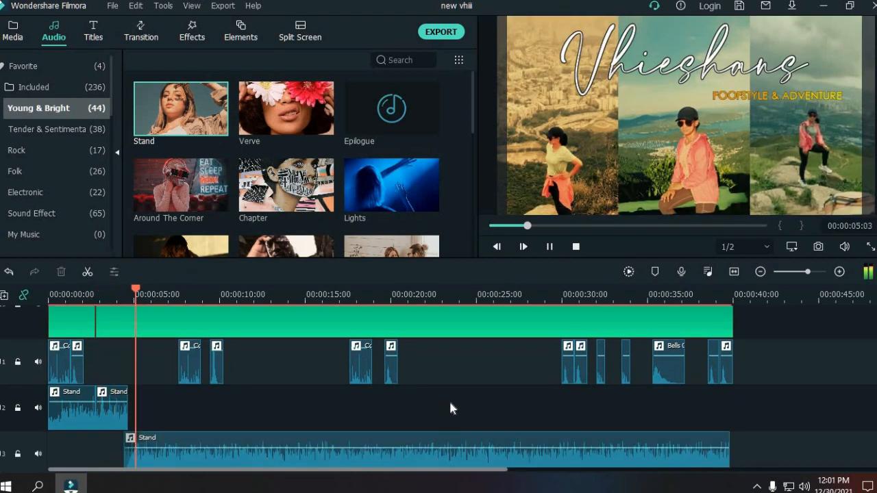
scroll(457, 400, down, 1)
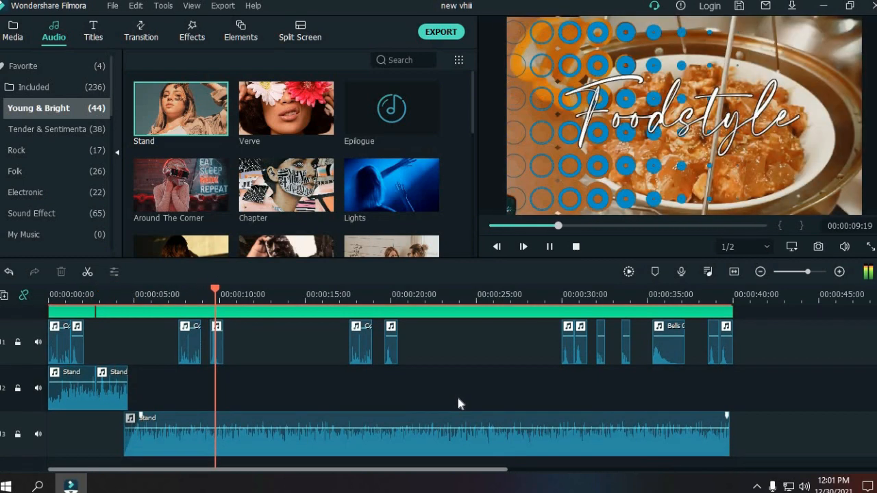
scroll(456, 393, up, 3)
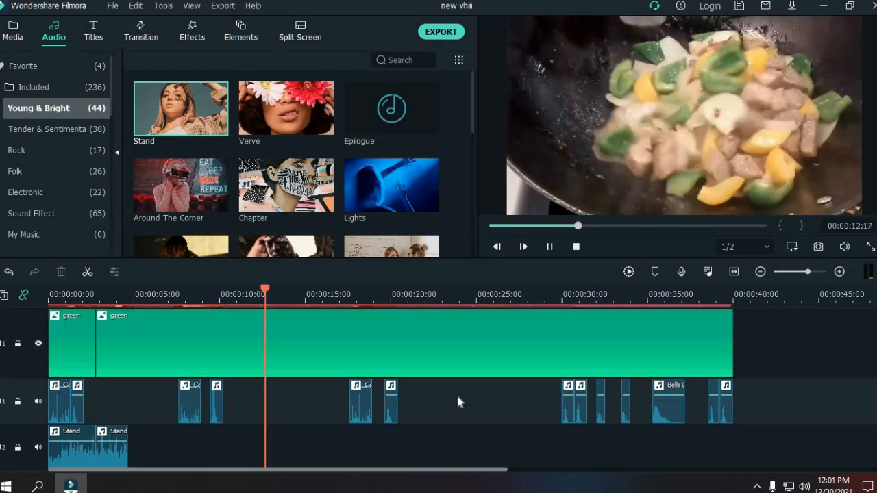
scroll(457, 397, down, 2)
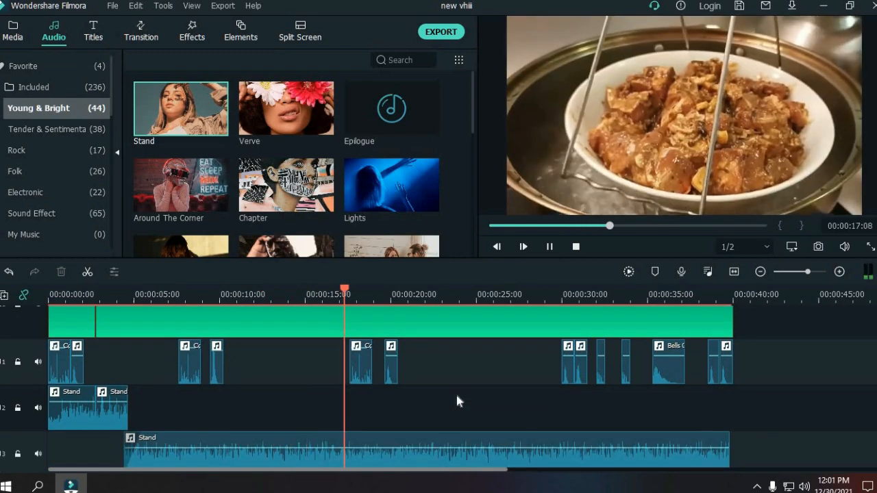
scroll(466, 391, down, 1)
scroll(471, 389, up, 1)
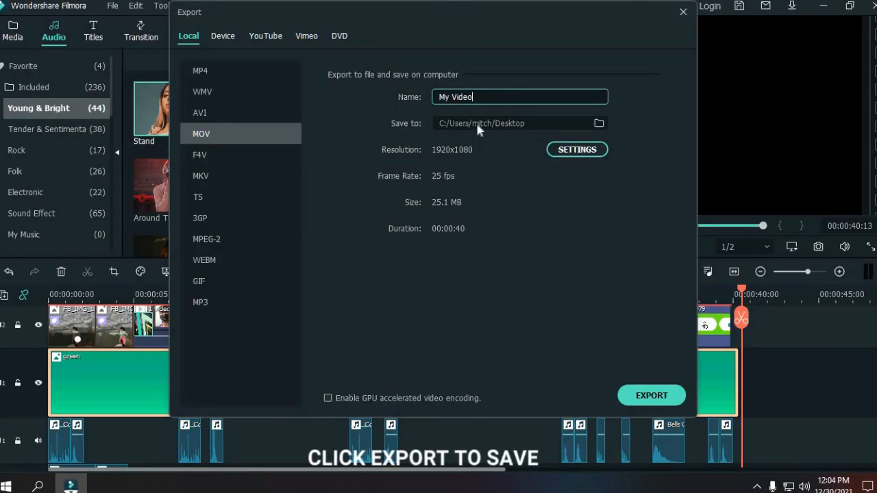
Set the MOV export resolution to 1280x720 and the frame rate to 30 fps, and close the export window.
click(558, 148)
click(476, 165)
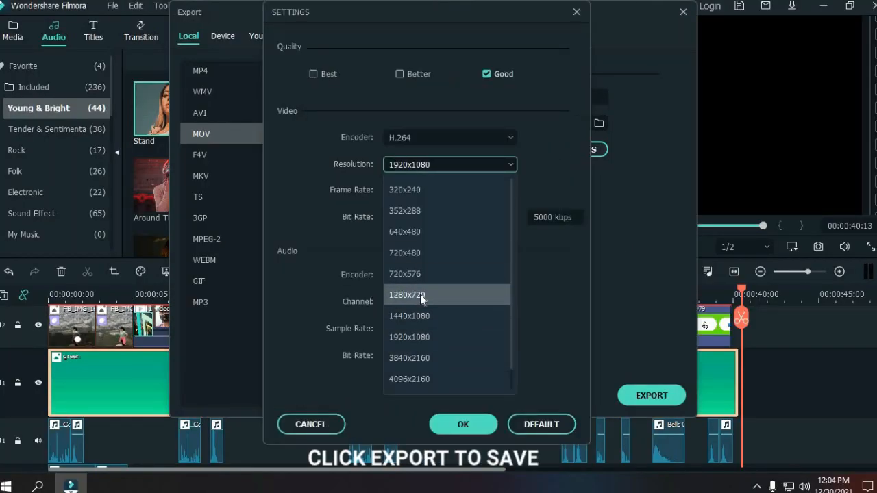
click(420, 294)
click(451, 189)
click(418, 299)
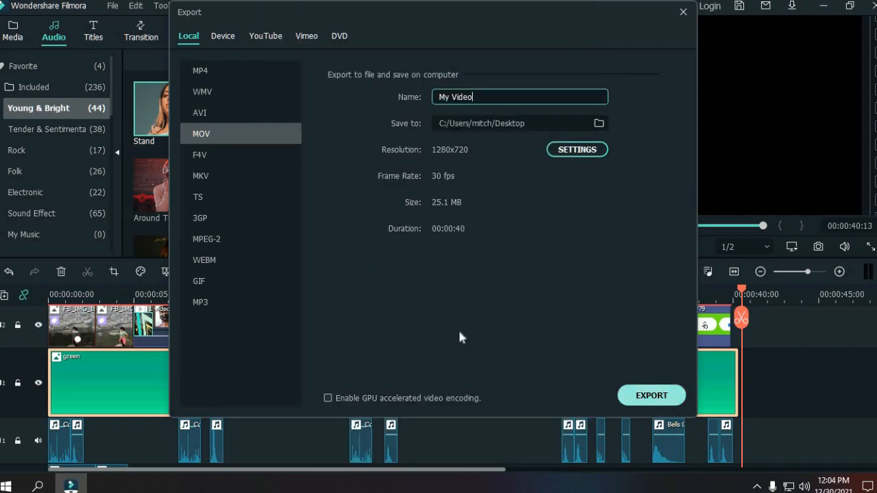
key(Escape)
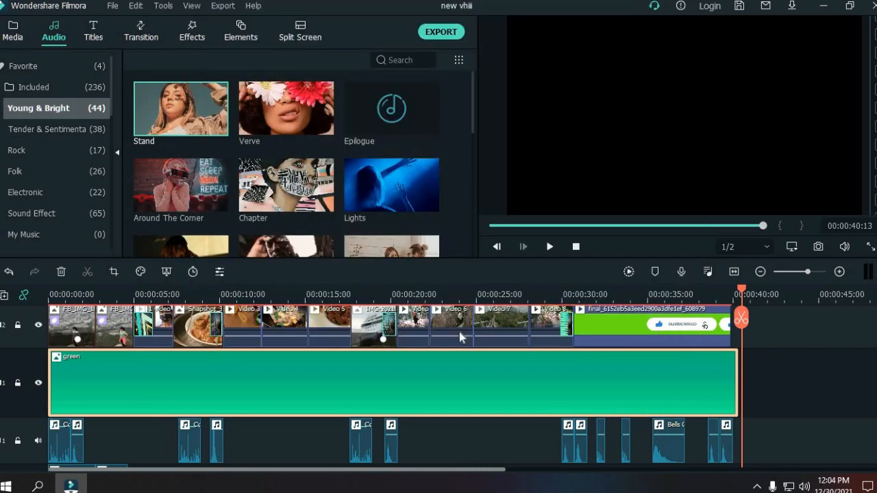